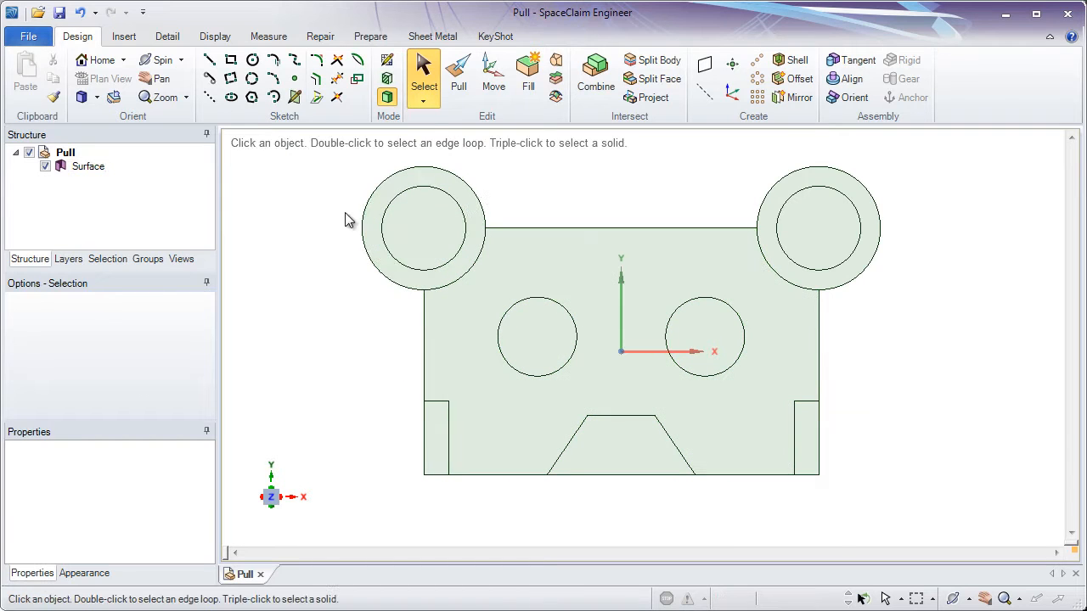
Step: Examine the flat surface body in the home view, checking its main face, inner circles and outer ring as separate faces
click(101, 61)
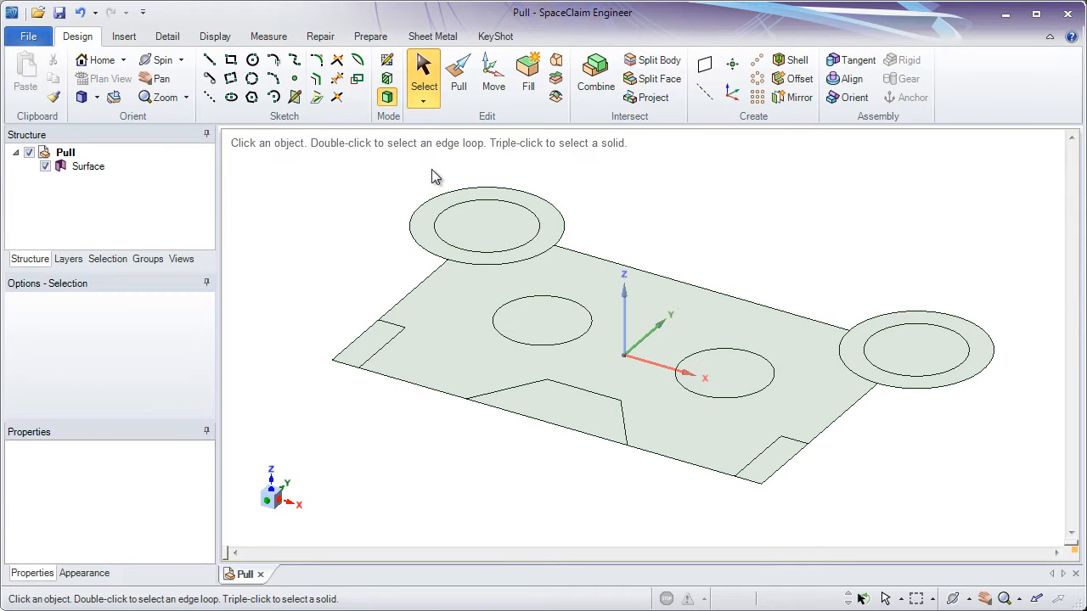
click(161, 168)
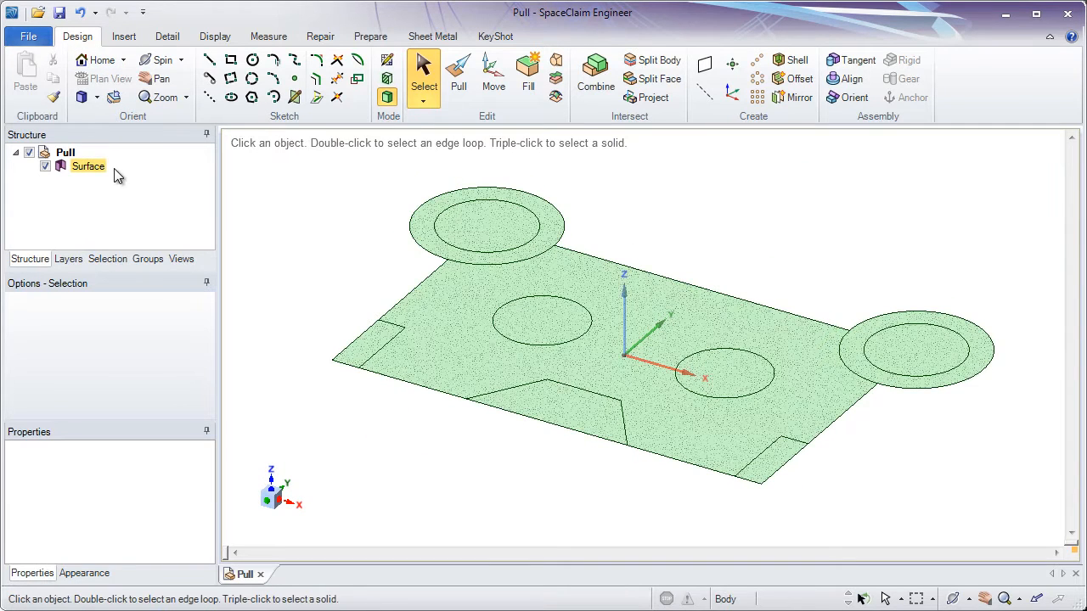
click(275, 194)
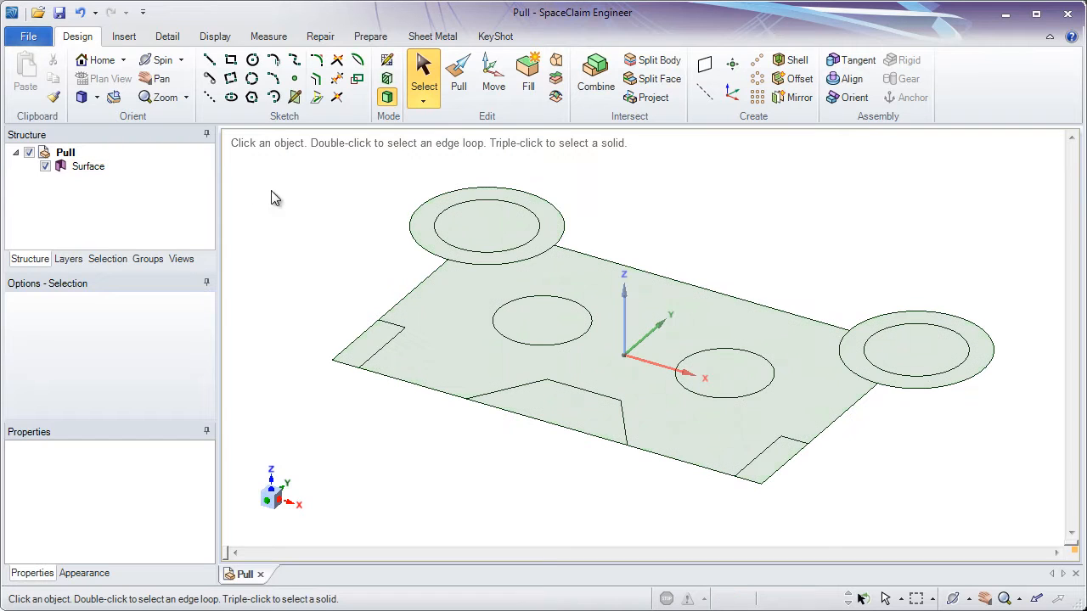
click(560, 264)
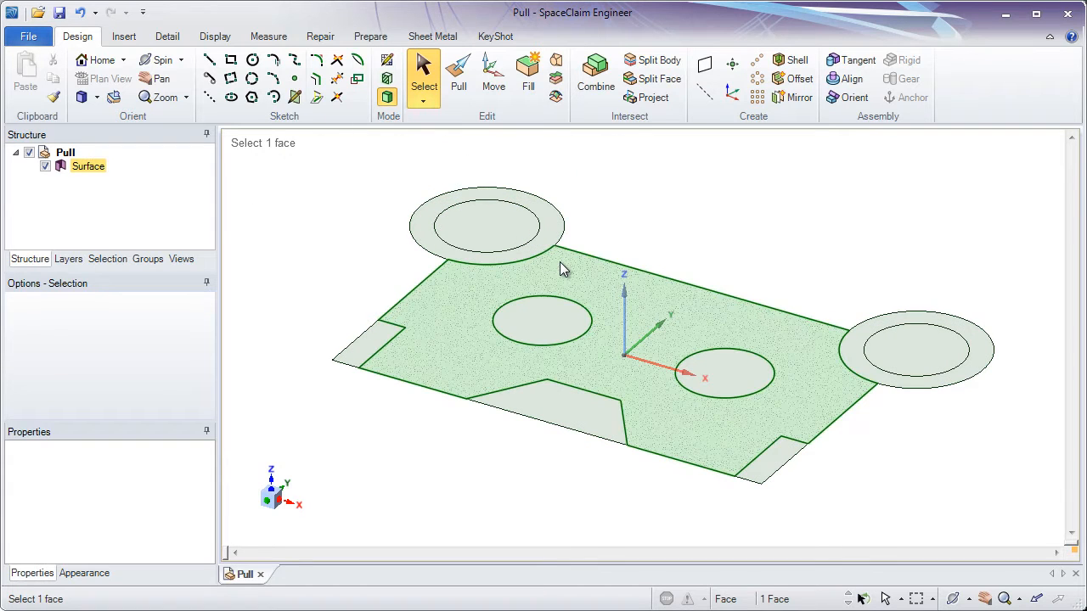
click(556, 253)
click(561, 263)
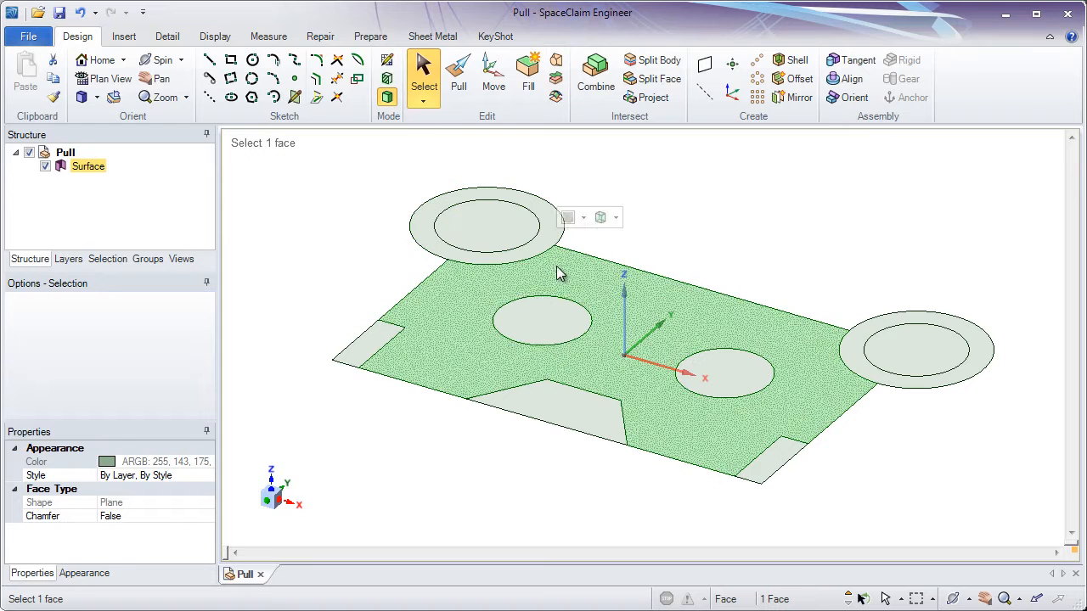
click(556, 322)
click(731, 368)
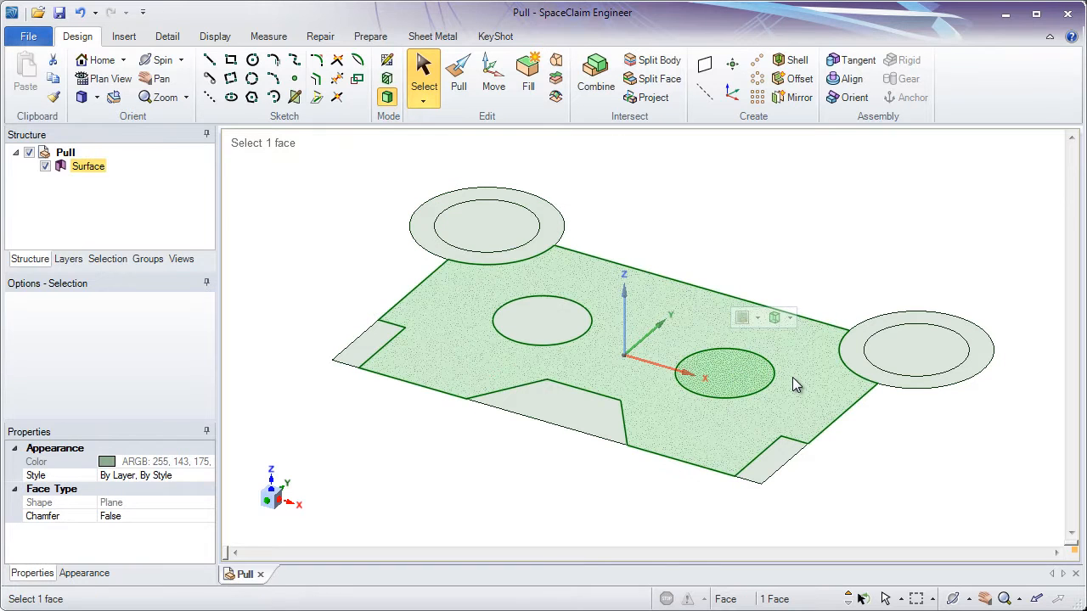
click(792, 379)
click(854, 364)
click(879, 357)
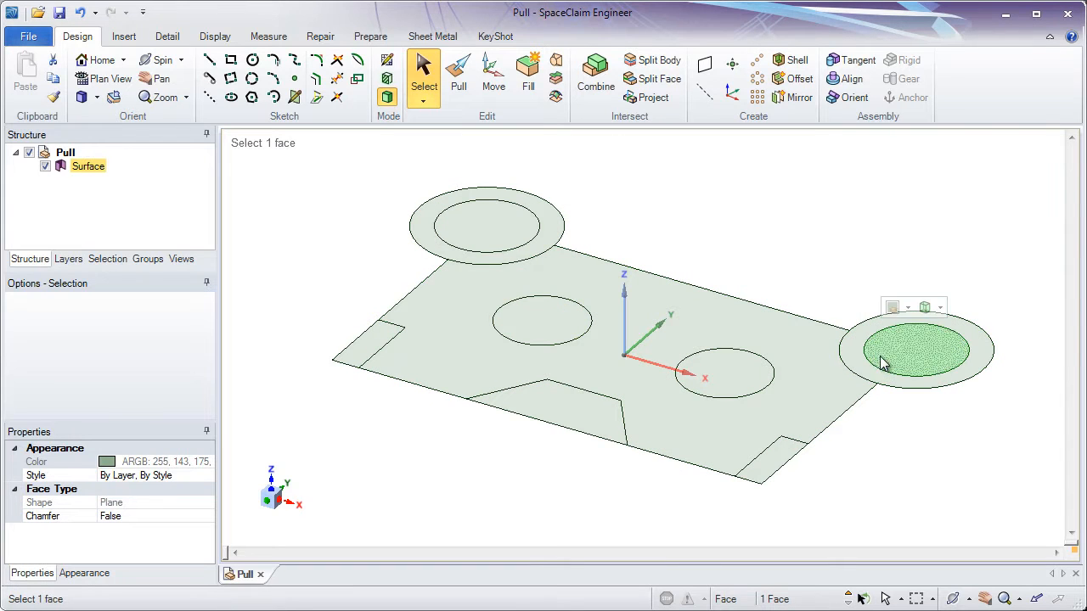
click(859, 359)
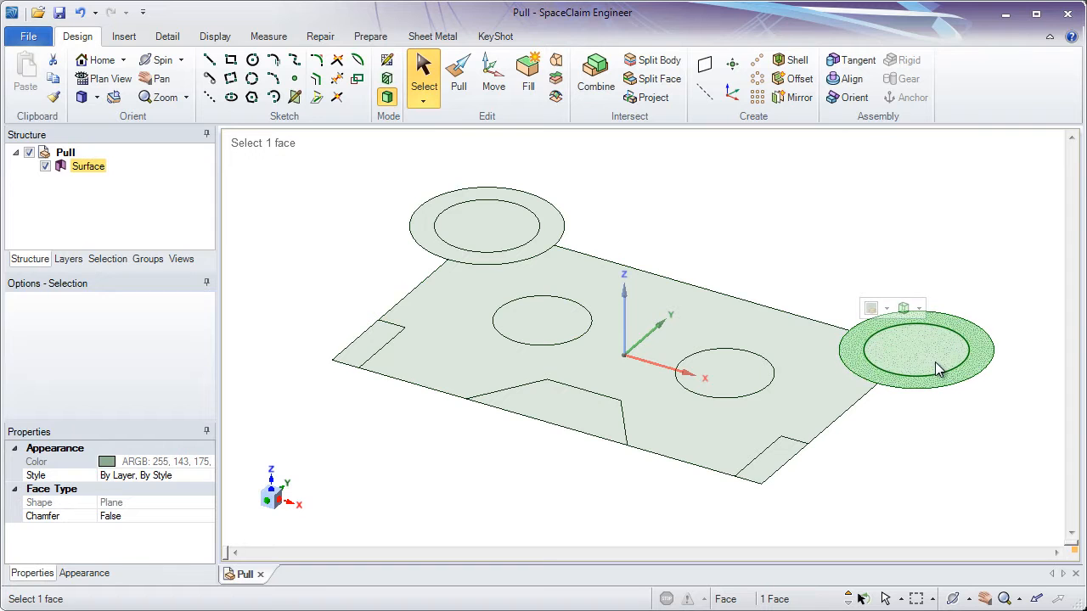
Step: Pull the ring-shaped face at the plate's positive-X corner upward into a hollow cylinder 15 mm high
ctrl+scroll(985, 376, up, 3)
ctrl+middle_drag(974, 419, 813, 408)
ctrl+middle_drag(813, 408, 819, 417)
click(819, 417)
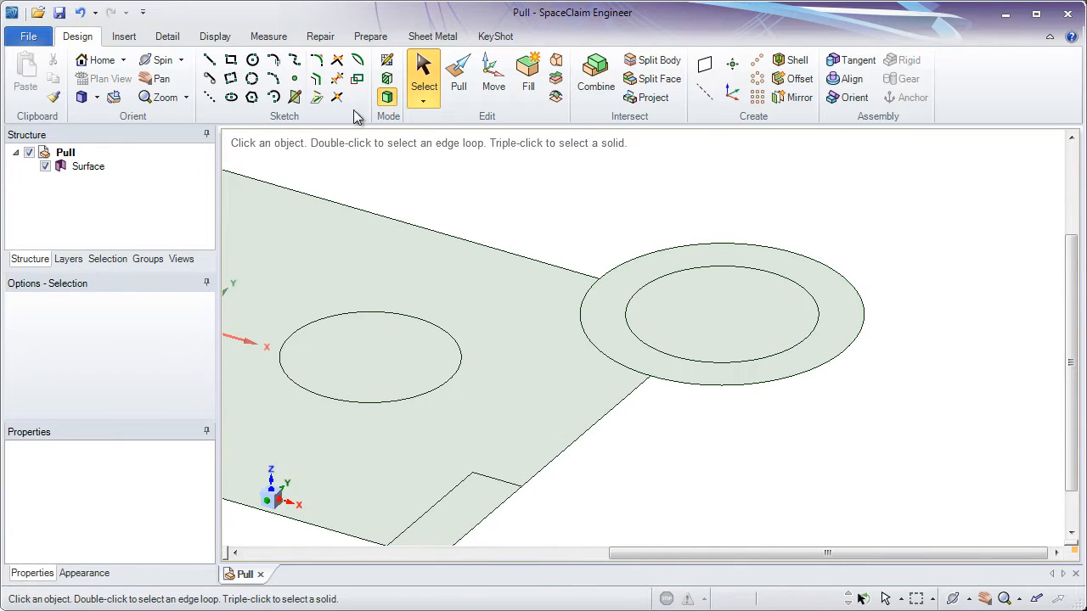
click(459, 76)
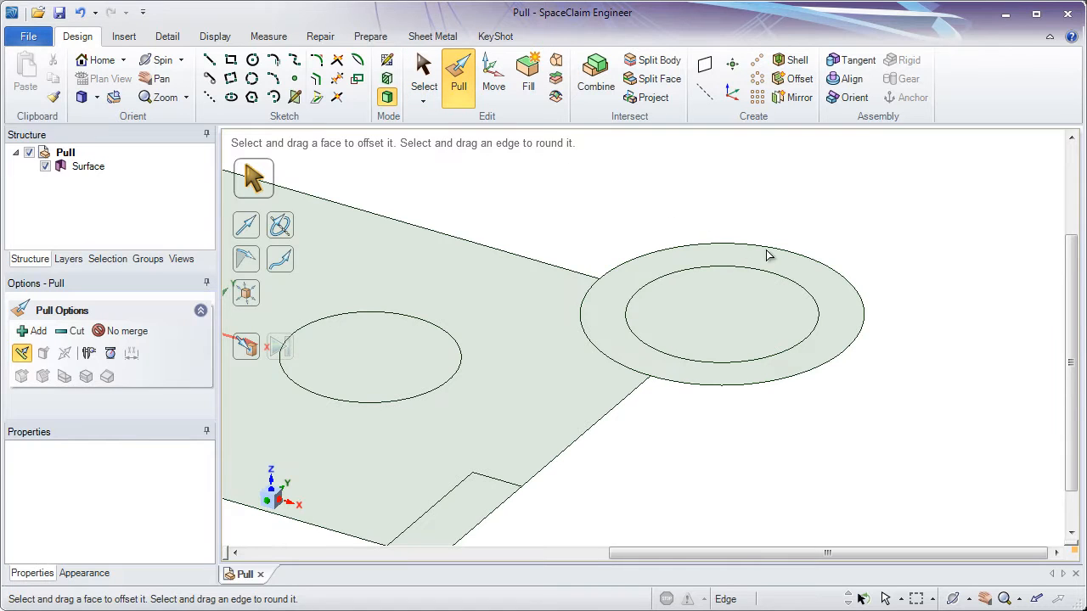
click(831, 292)
click(833, 297)
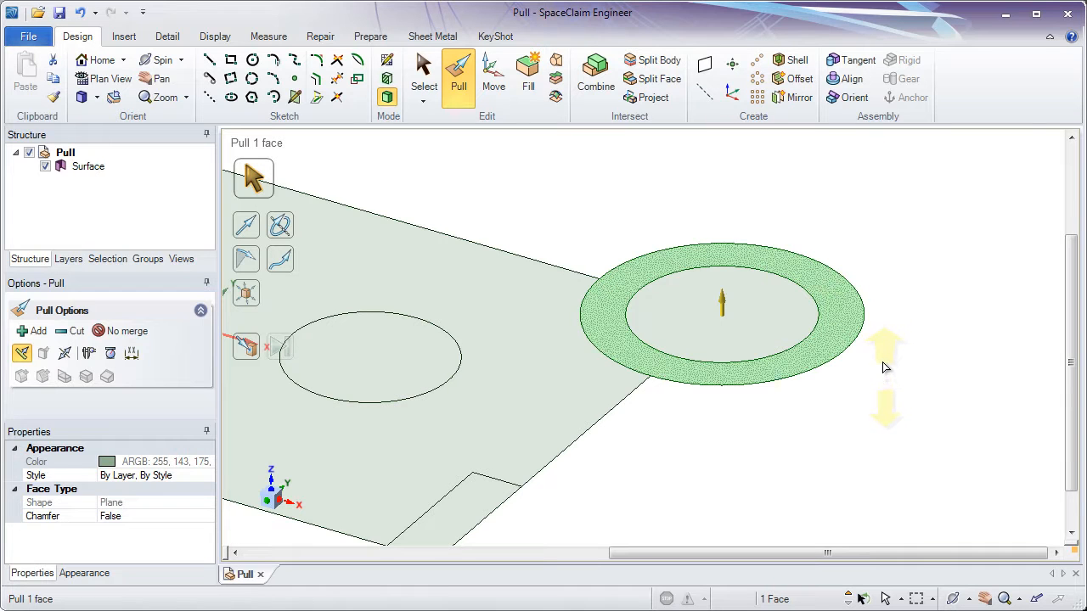
drag(878, 342, 882, 269)
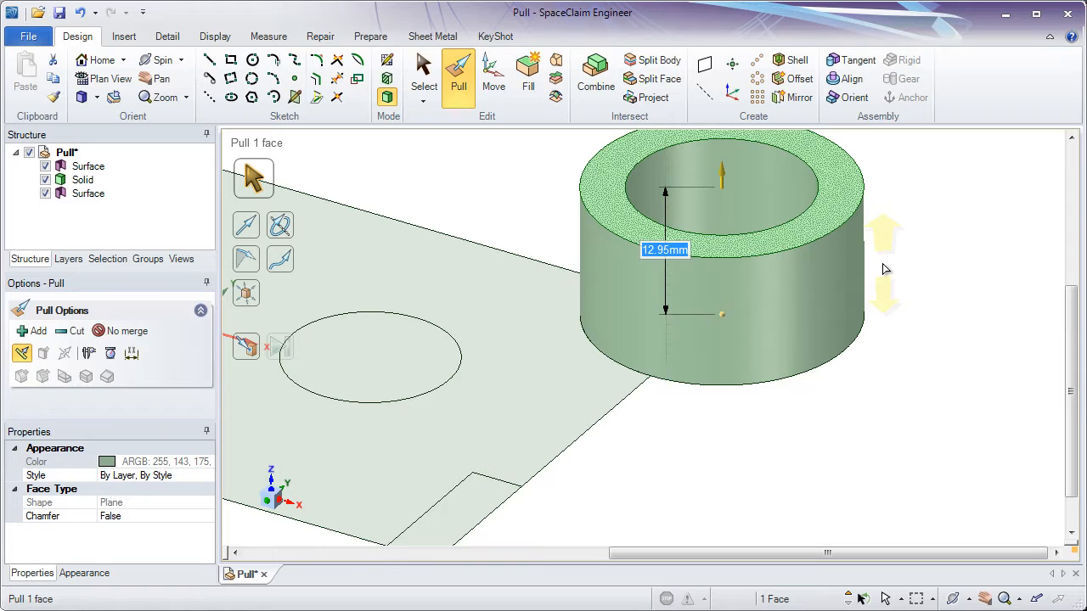
text(15)
key(Return)
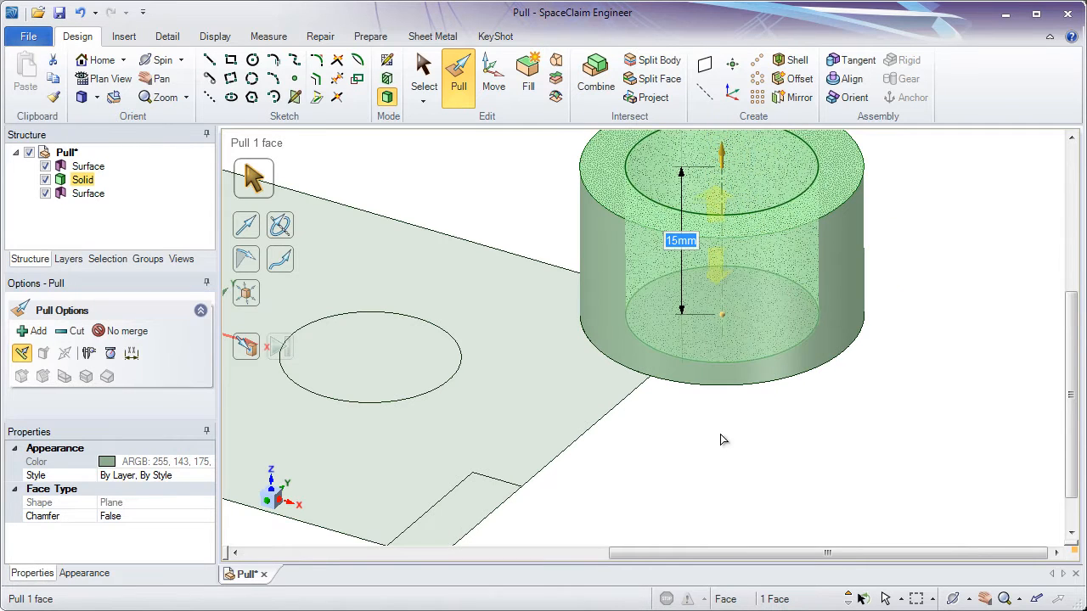
click(721, 459)
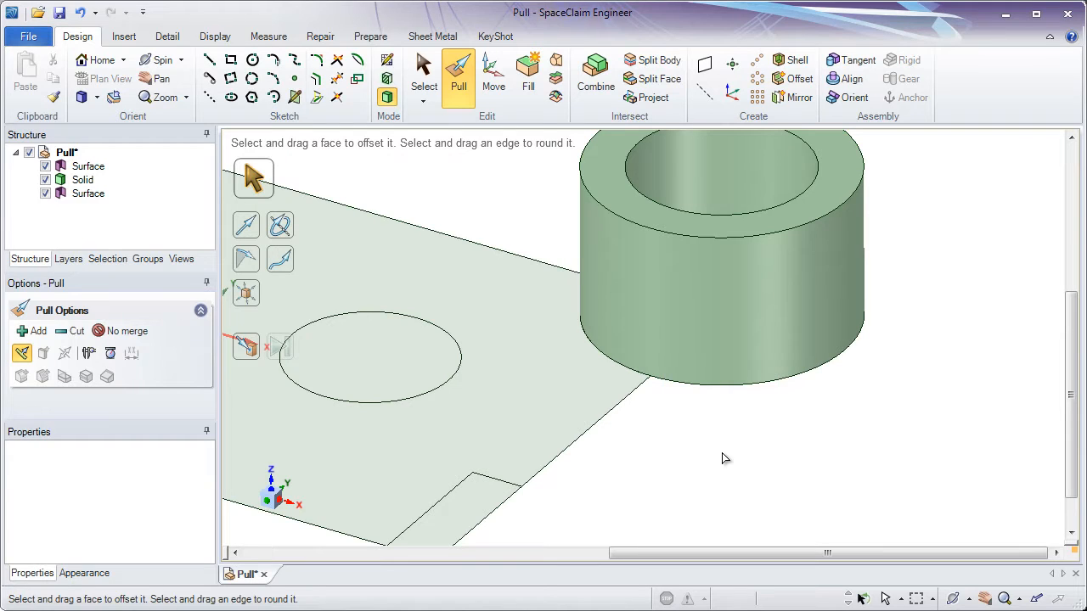
Step: Pull the other corner's ring face and the main plate face together upward by about 20.3 mm
key(h)
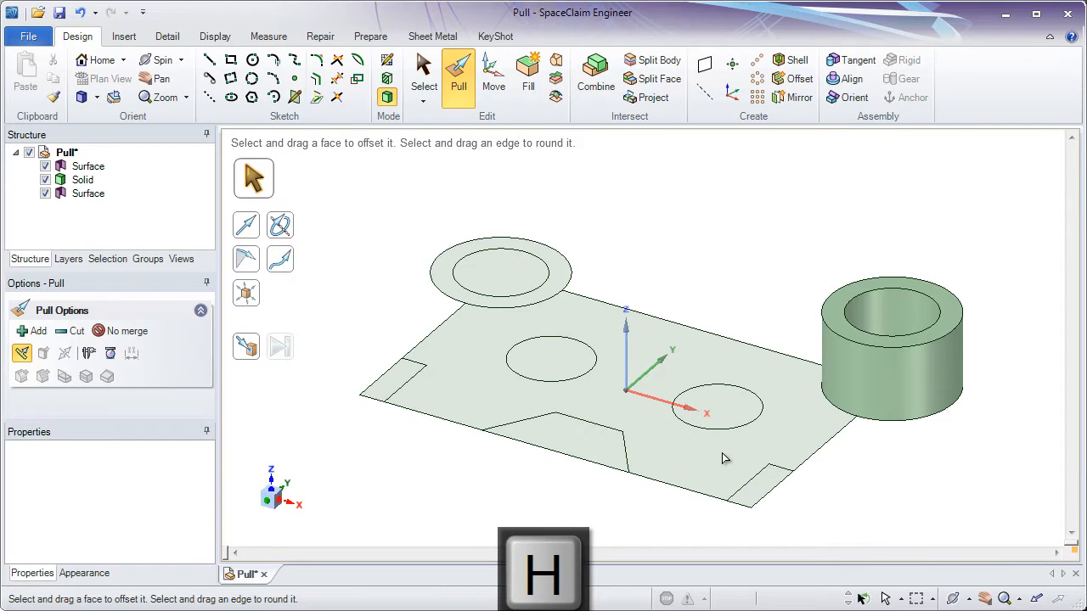
click(709, 448)
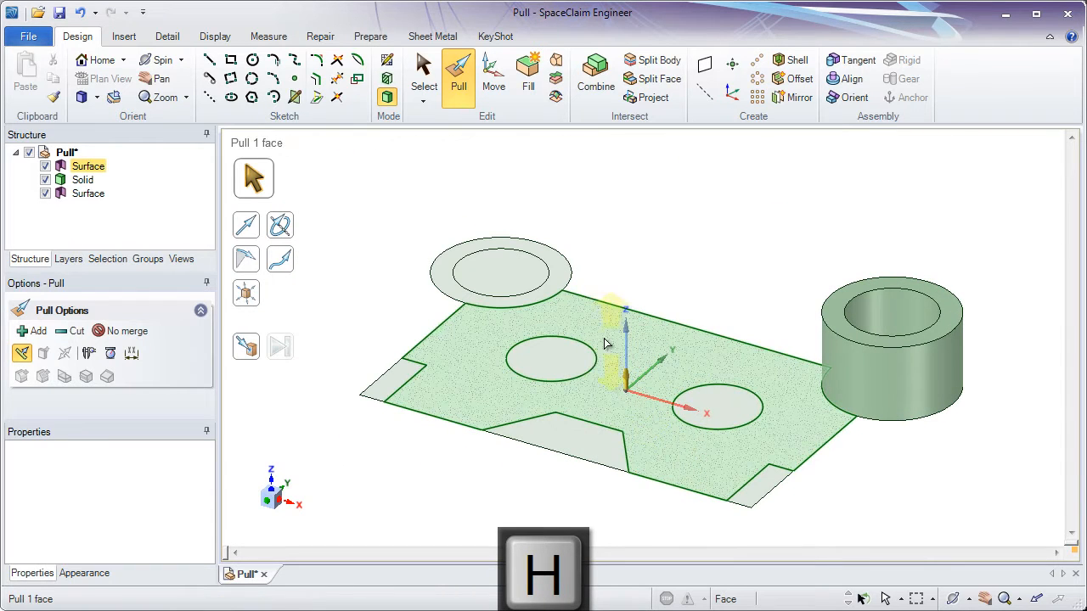
click(554, 285)
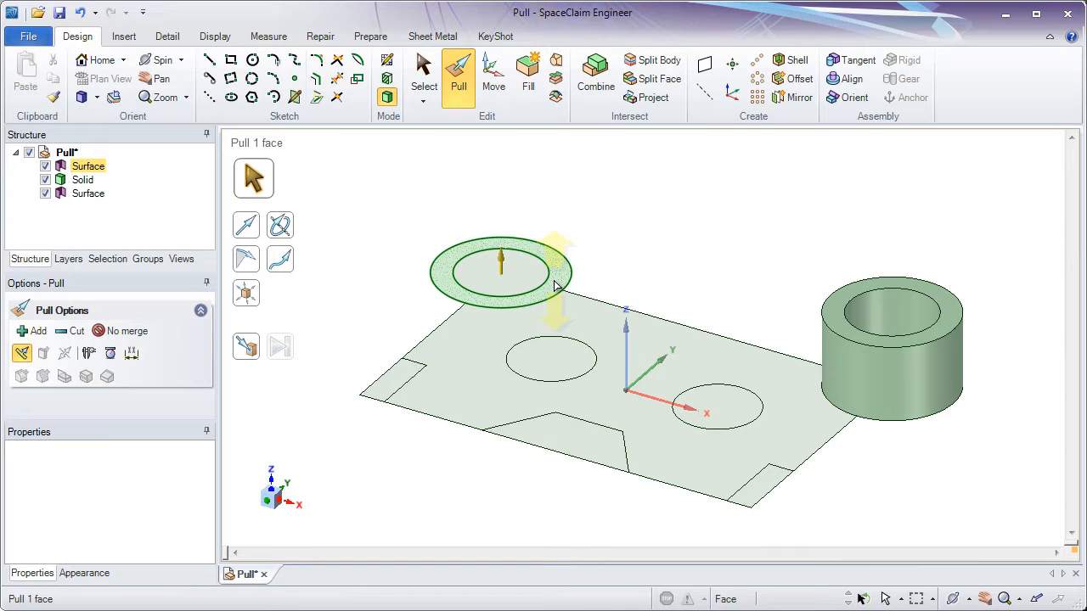
click(554, 285)
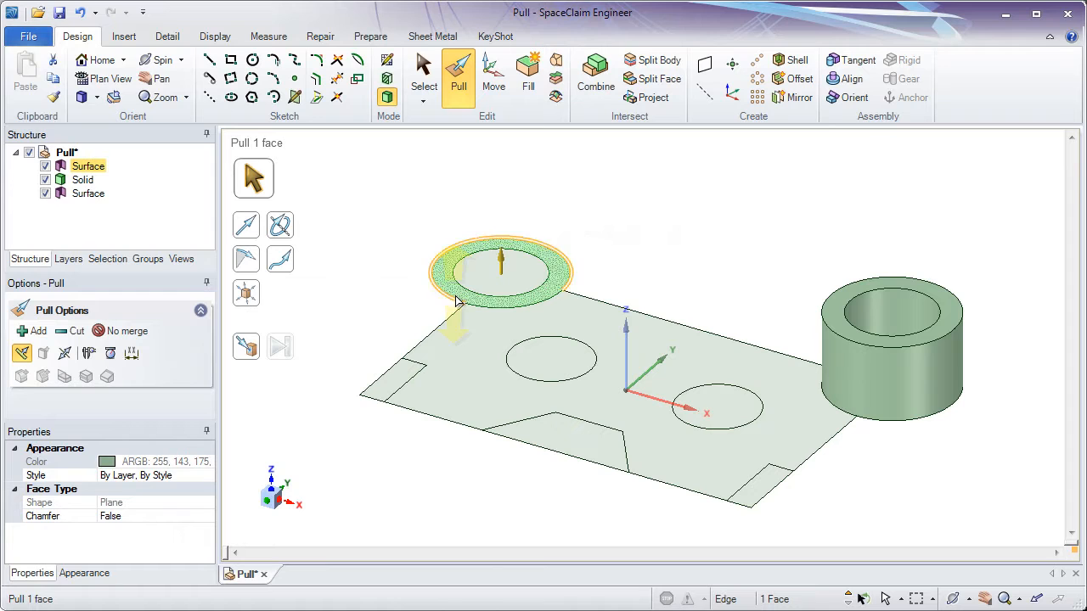
ctrl+click(481, 330)
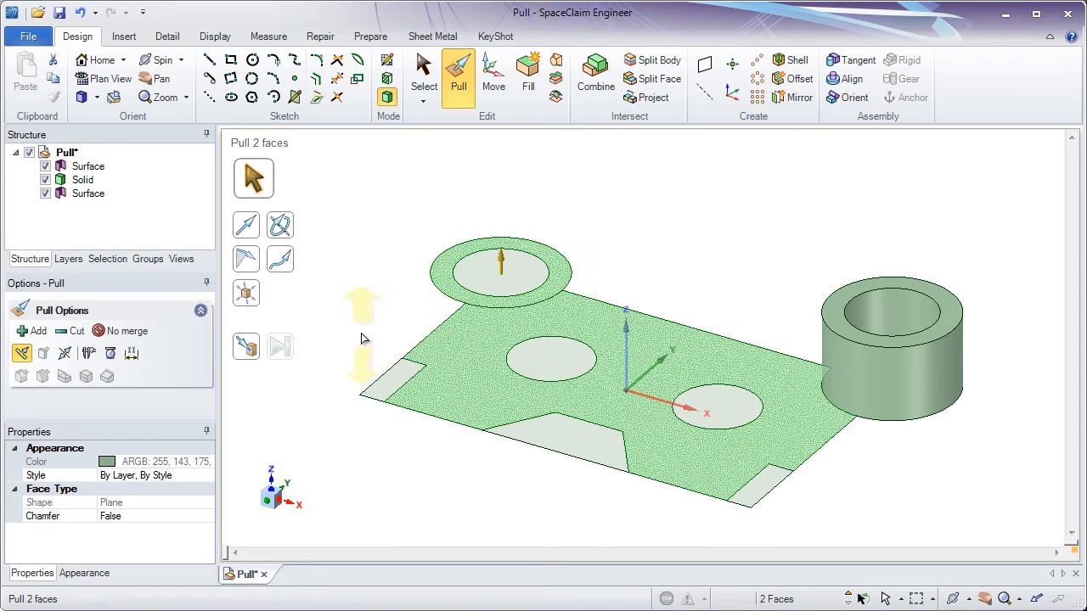
drag(361, 339, 337, 248)
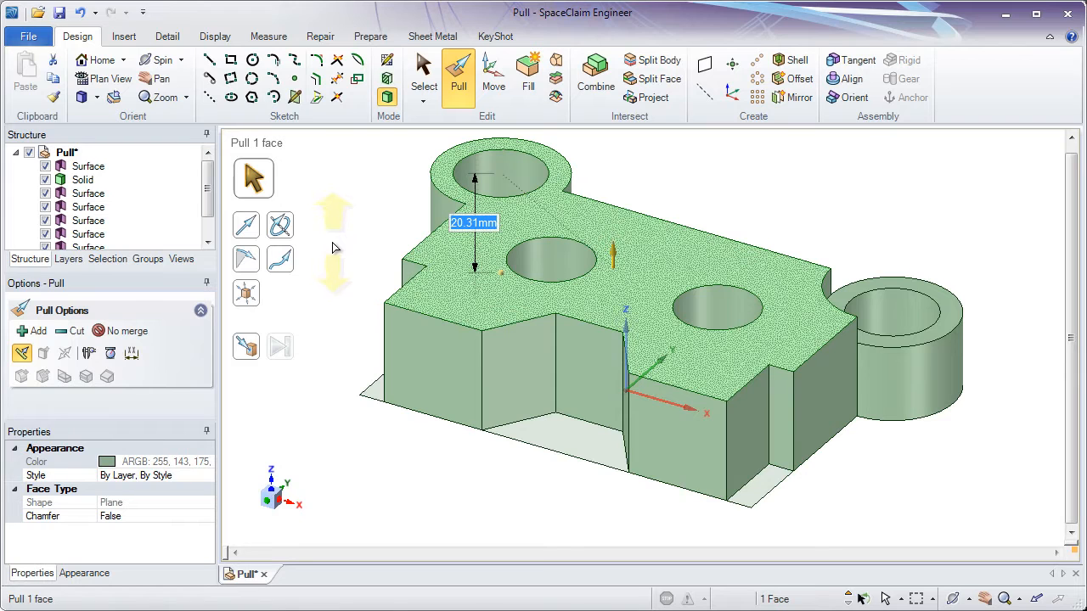
Step: Examine the solid body, the listed surfaces and how the block's top face meets the two ring cylinders
click(82, 180)
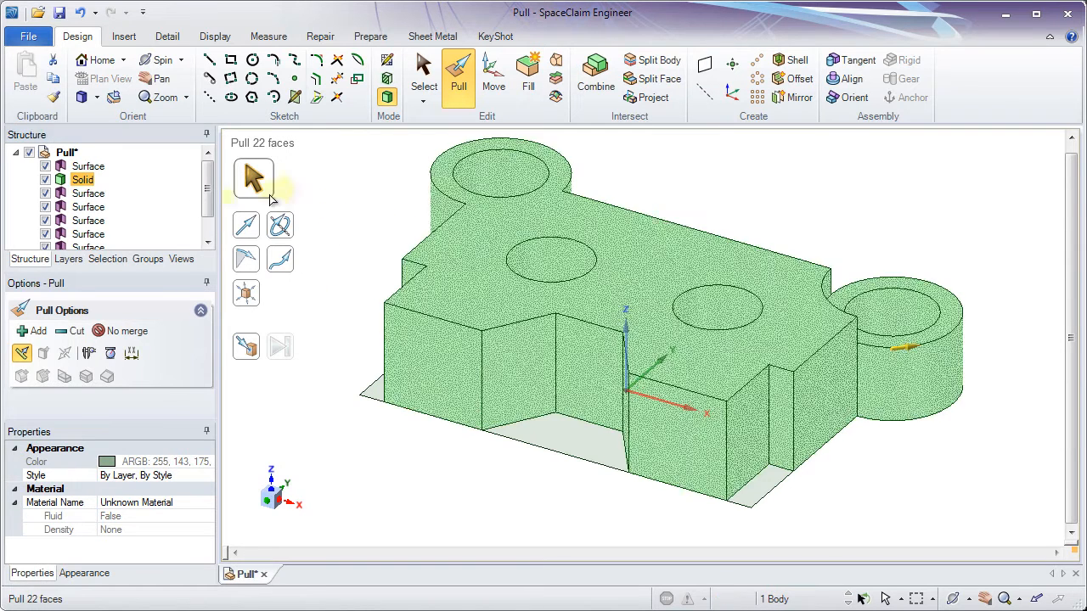
click(315, 198)
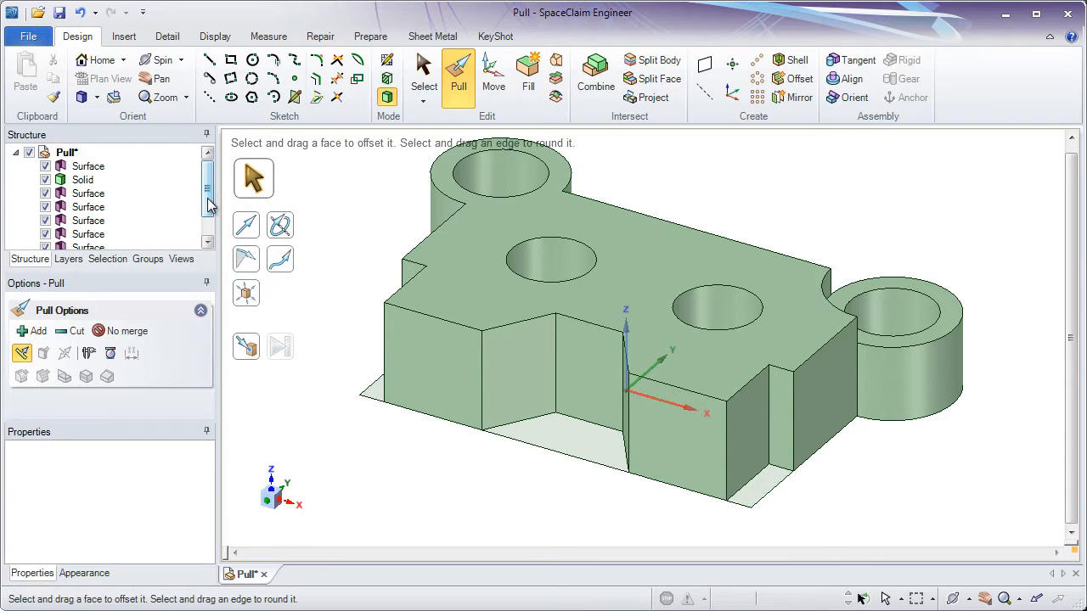
mouse_move(208, 201)
mouse_down()
mouse_move(208, 219)
mouse_move(210, 189)
mouse_up()
scroll(828, 295, up, 2)
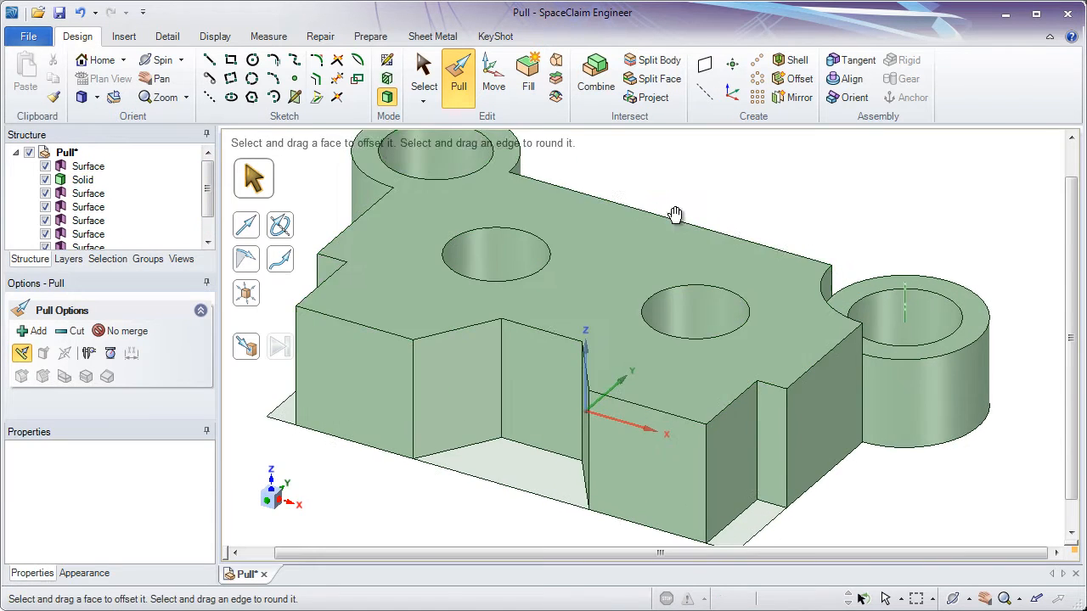
ctrl+middle_drag(676, 214, 720, 278)
click(586, 246)
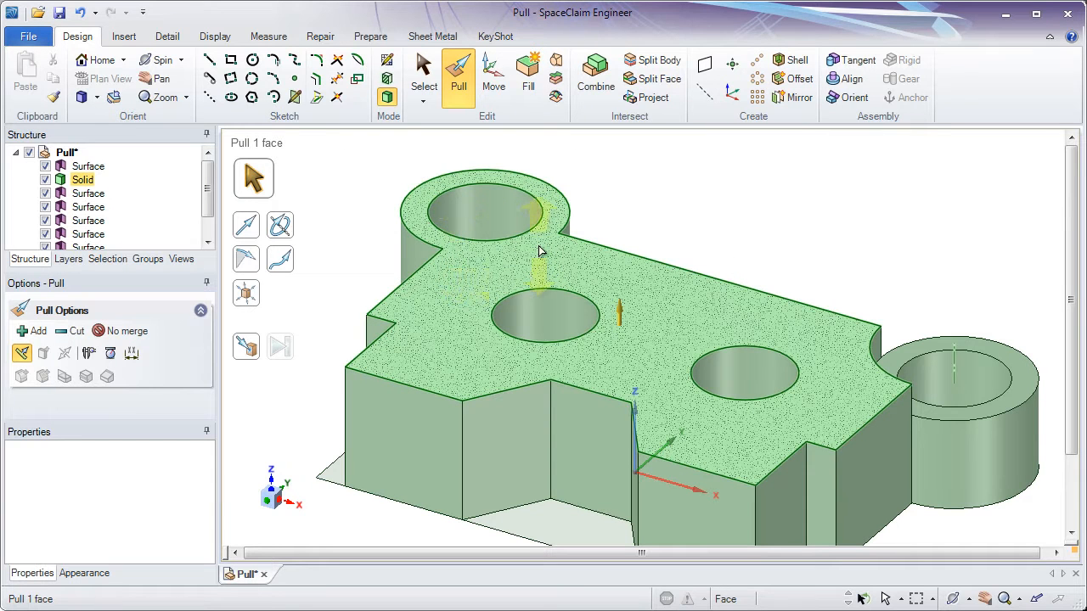
click(752, 283)
click(579, 252)
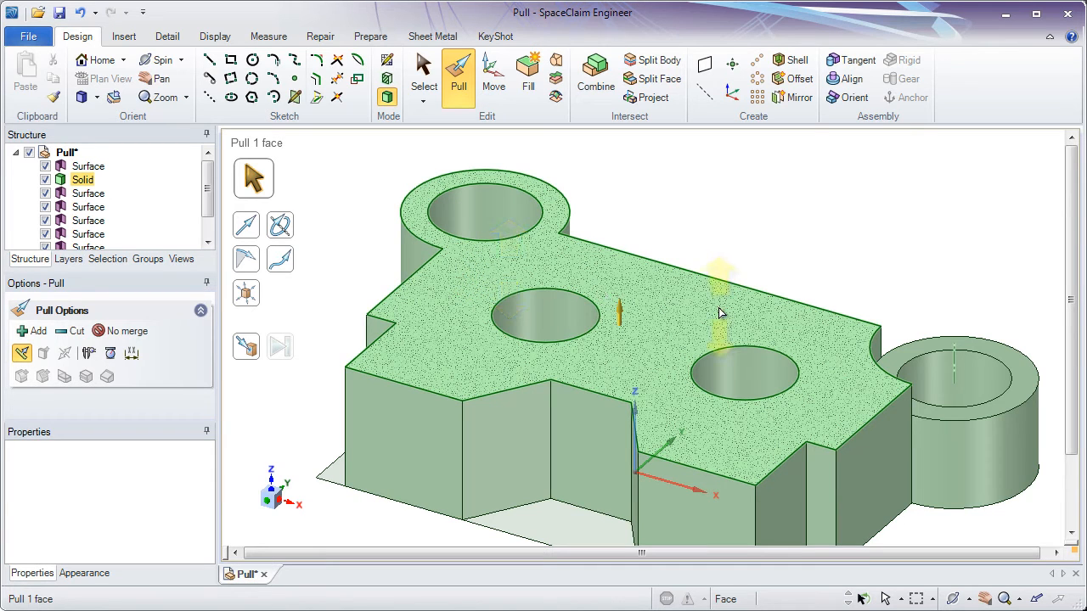
shift+middle_drag(852, 354, 703, 296)
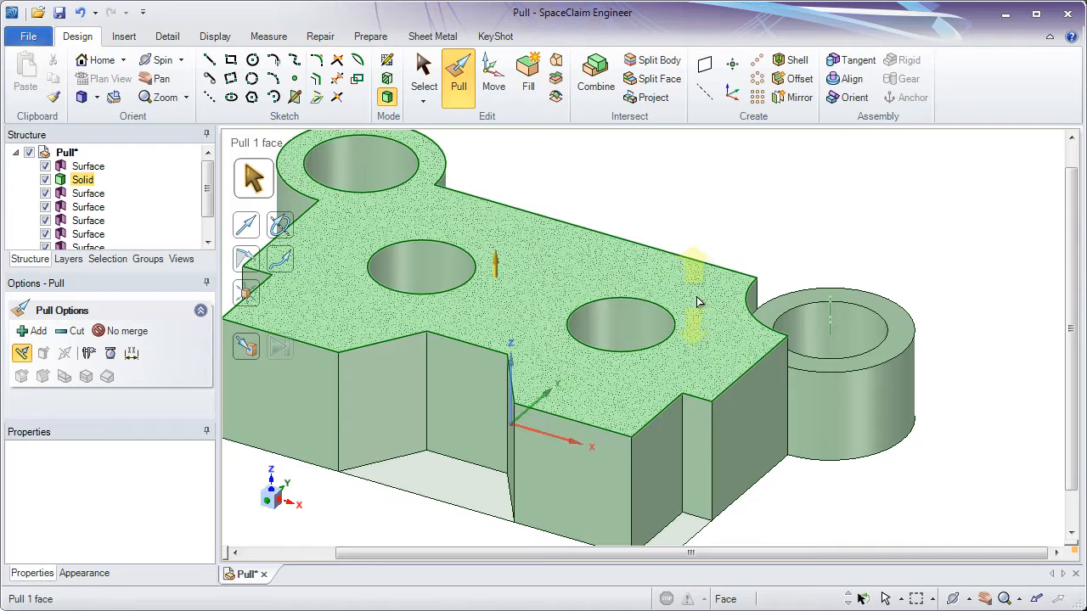
click(802, 362)
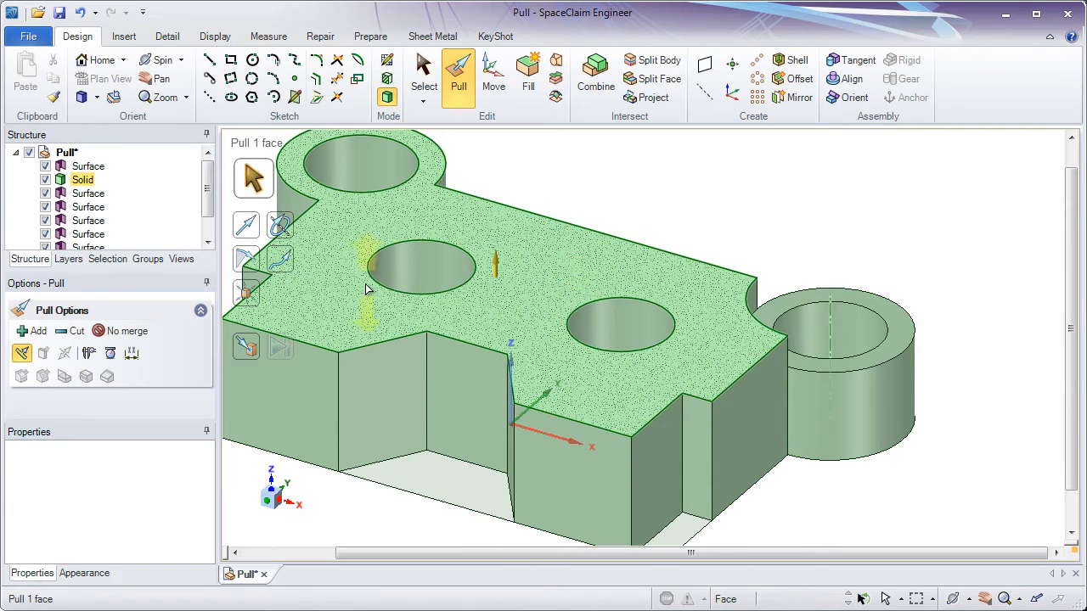
Step: Pull the block's top face up to the top face of the shorter ring cylinder using the Up To option
click(348, 304)
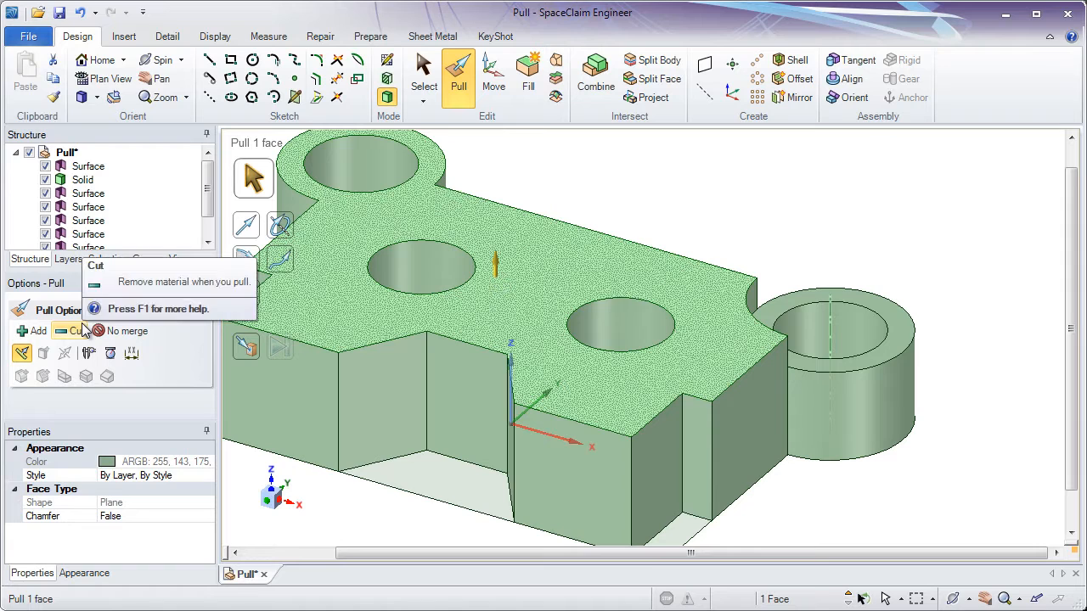
click(253, 355)
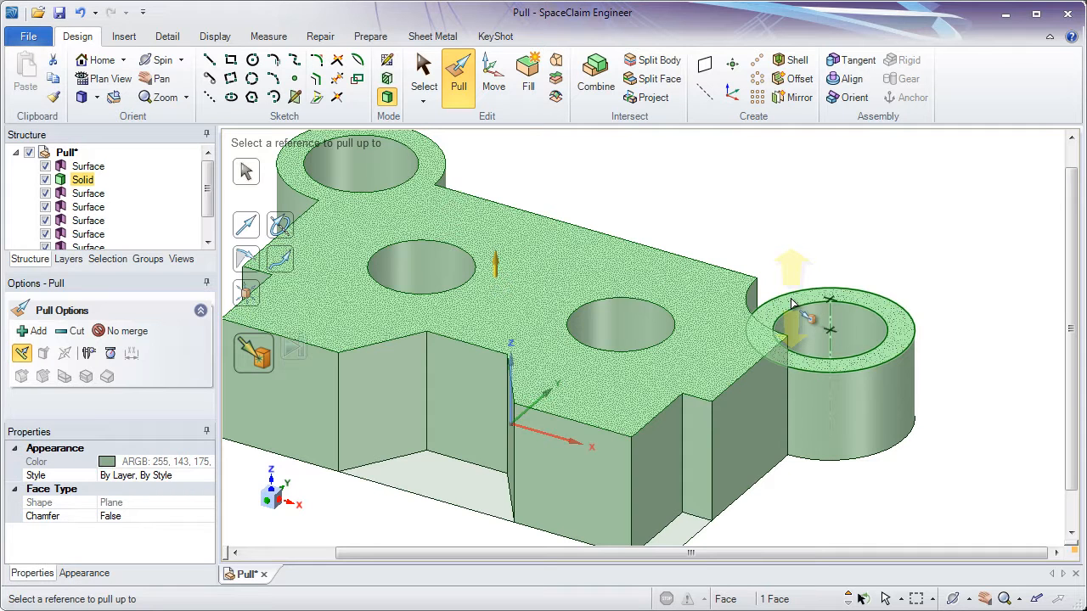
click(792, 304)
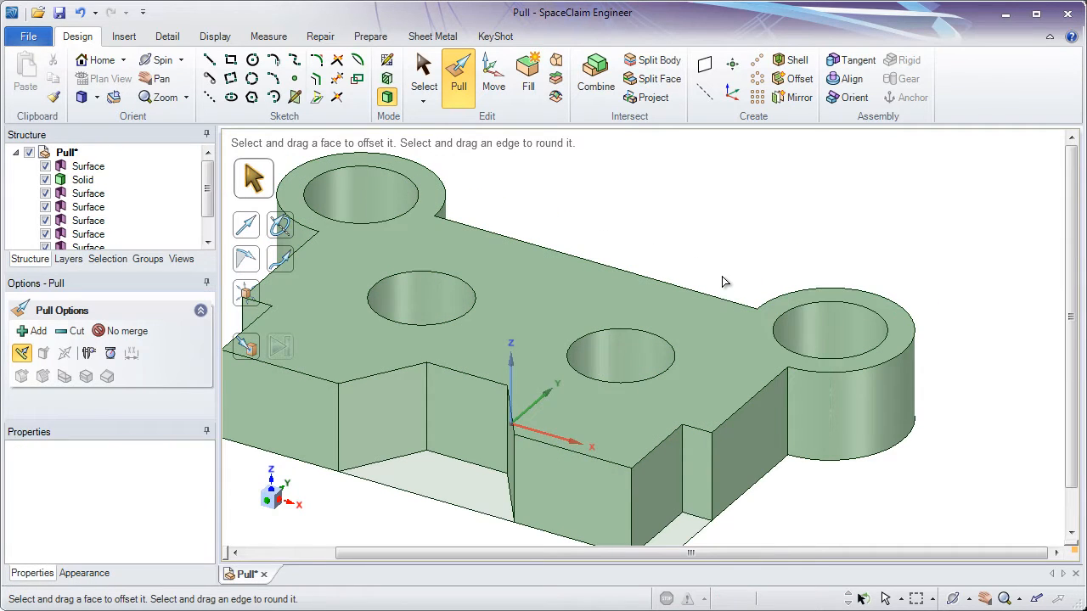
click(722, 281)
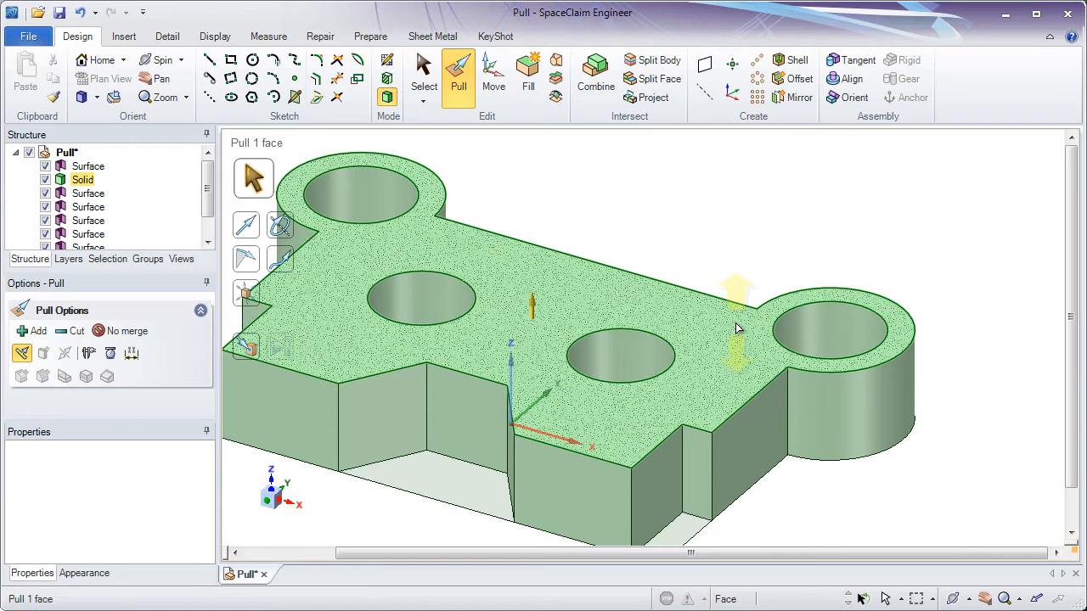
ctrl+middle_drag(704, 352, 721, 291)
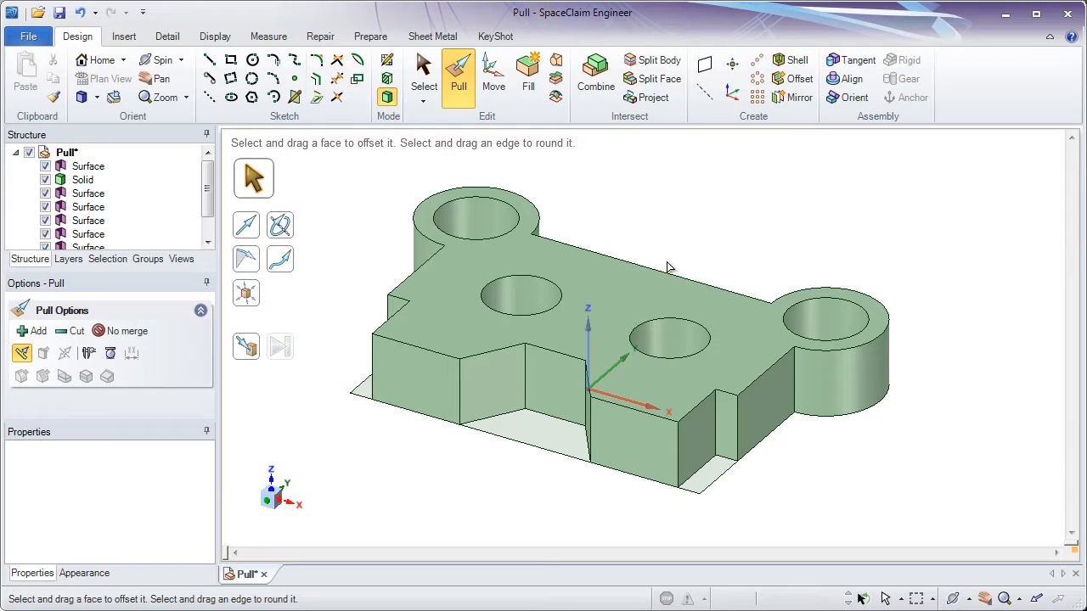
Step: Pull the two small surfaces at the ends of the block's notched edge upward together by about 25.8 mm
click(656, 267)
middle_drag(484, 311, 509, 364)
click(417, 371)
click(363, 384)
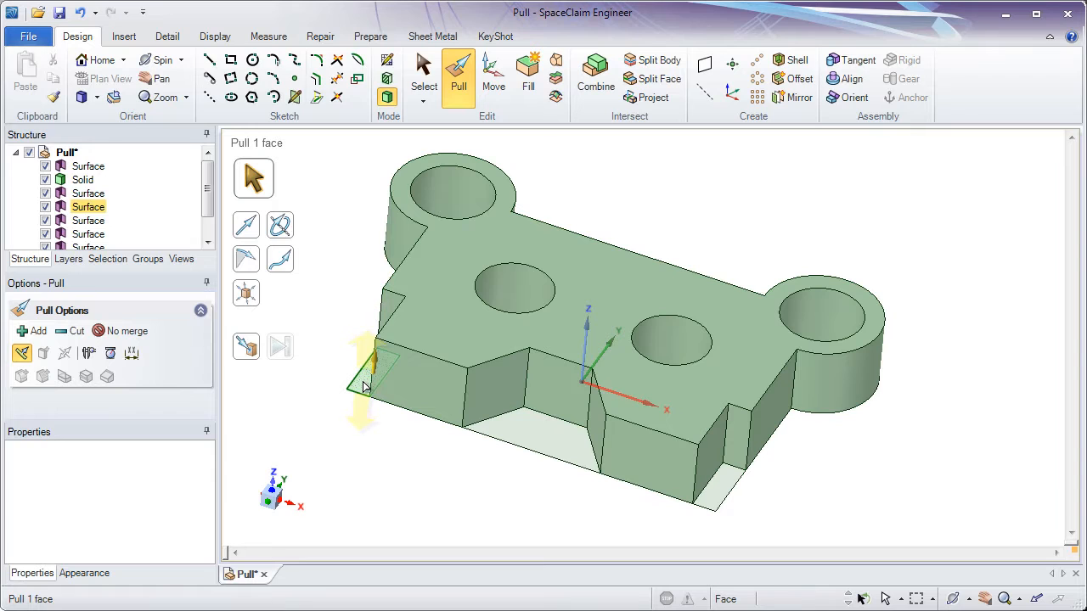
click(363, 387)
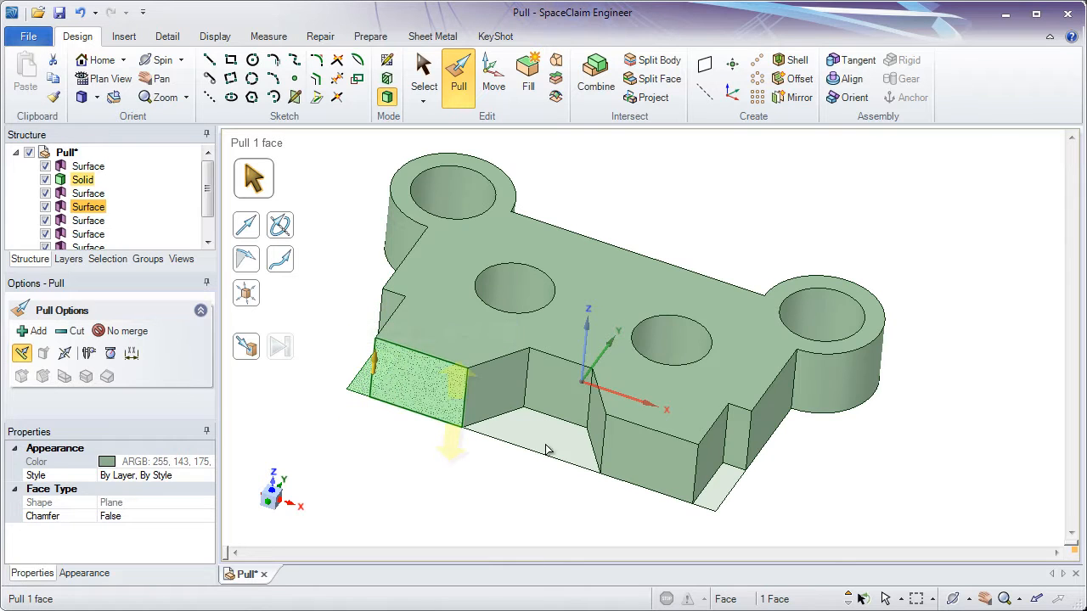
ctrl+click(718, 498)
ctrl+click(717, 498)
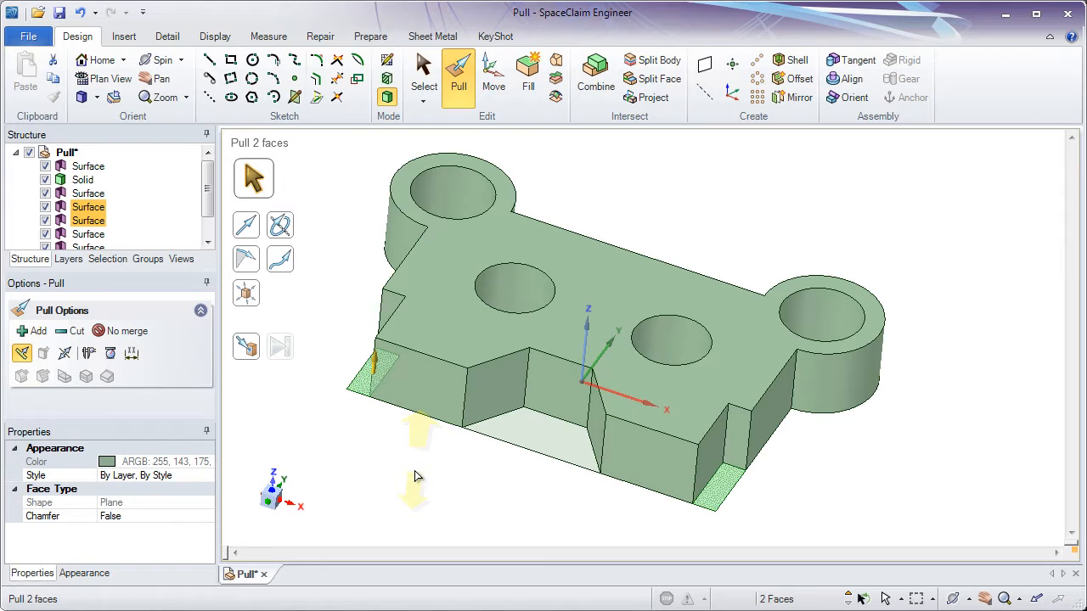
drag(416, 476, 433, 379)
middle_drag(427, 458, 397, 428)
scroll(399, 432, up, 2)
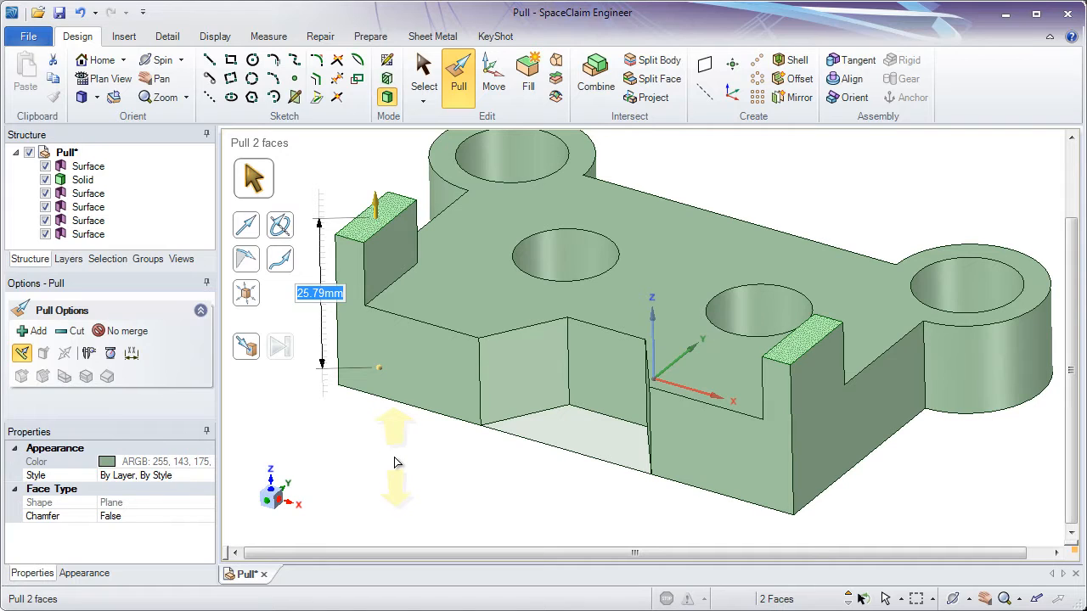
click(394, 461)
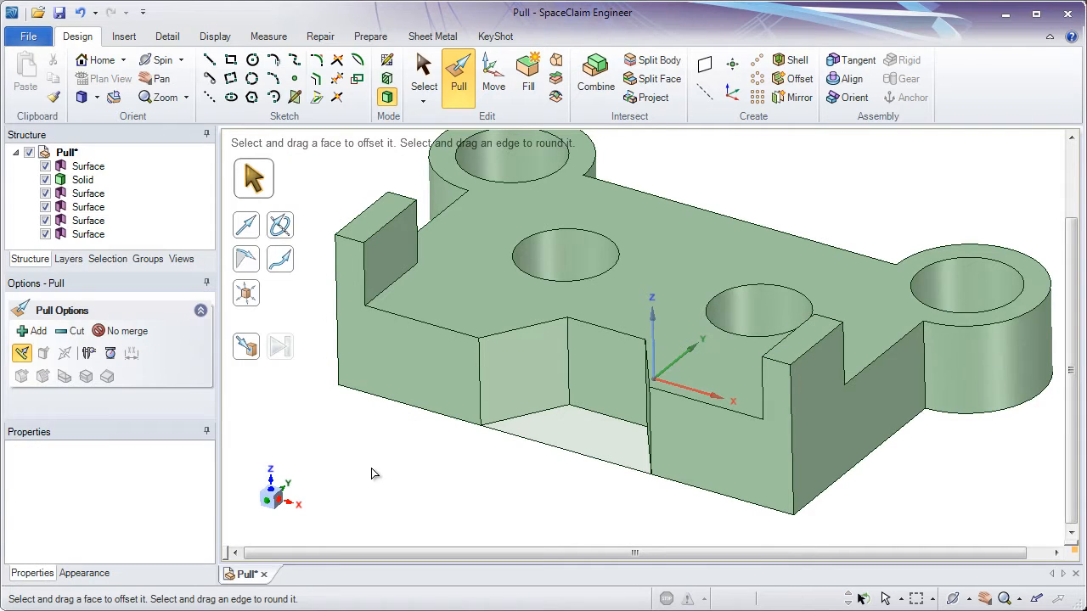
Step: Select the top faces of both raised tabs and add a Ruler dimension referenced to the block's top face
click(379, 228)
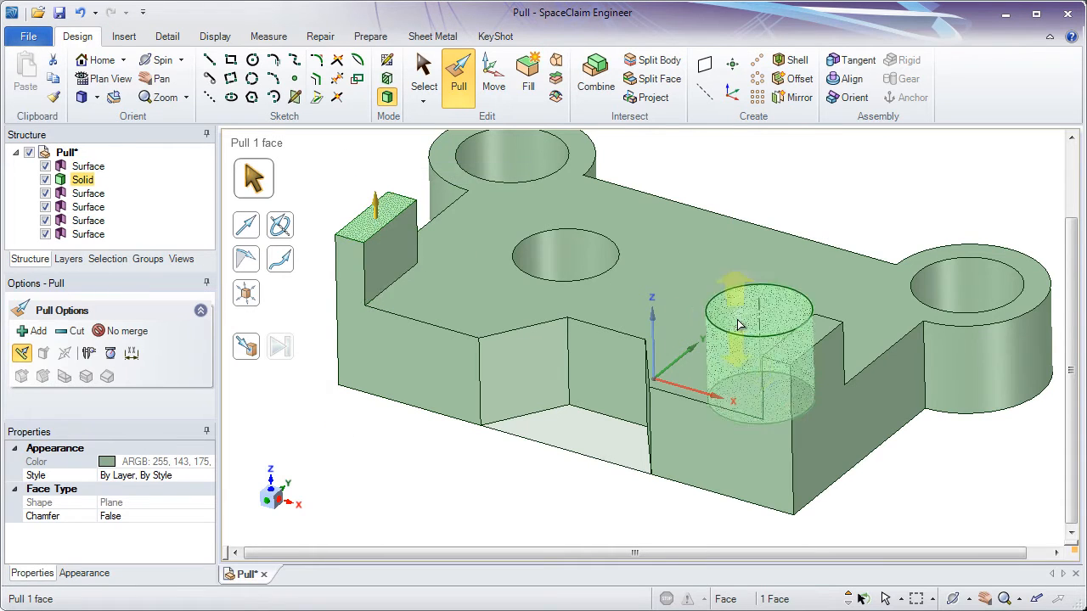
ctrl+click(783, 361)
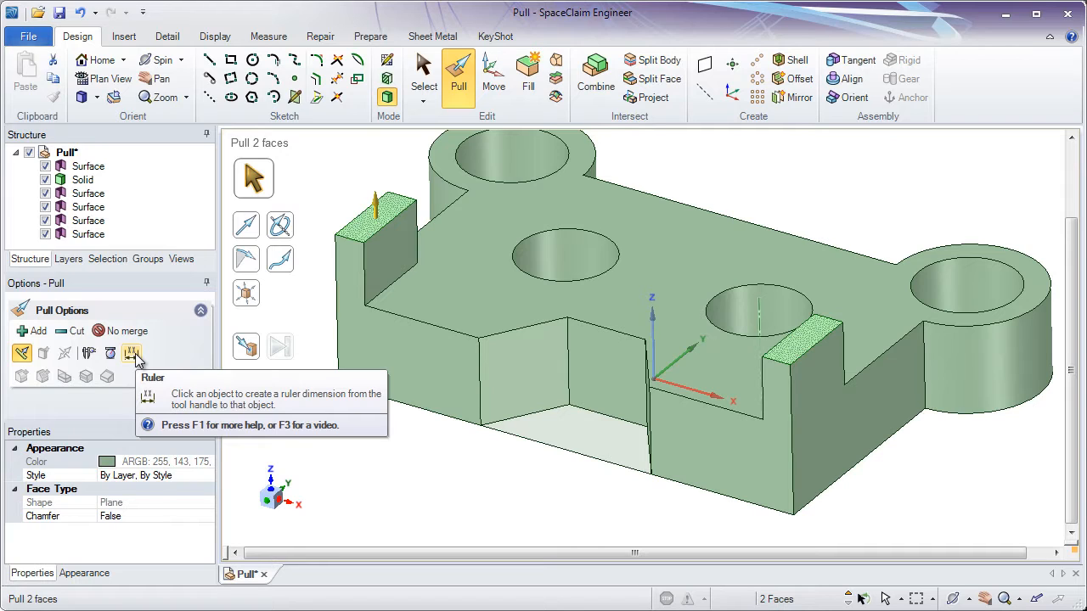
click(133, 354)
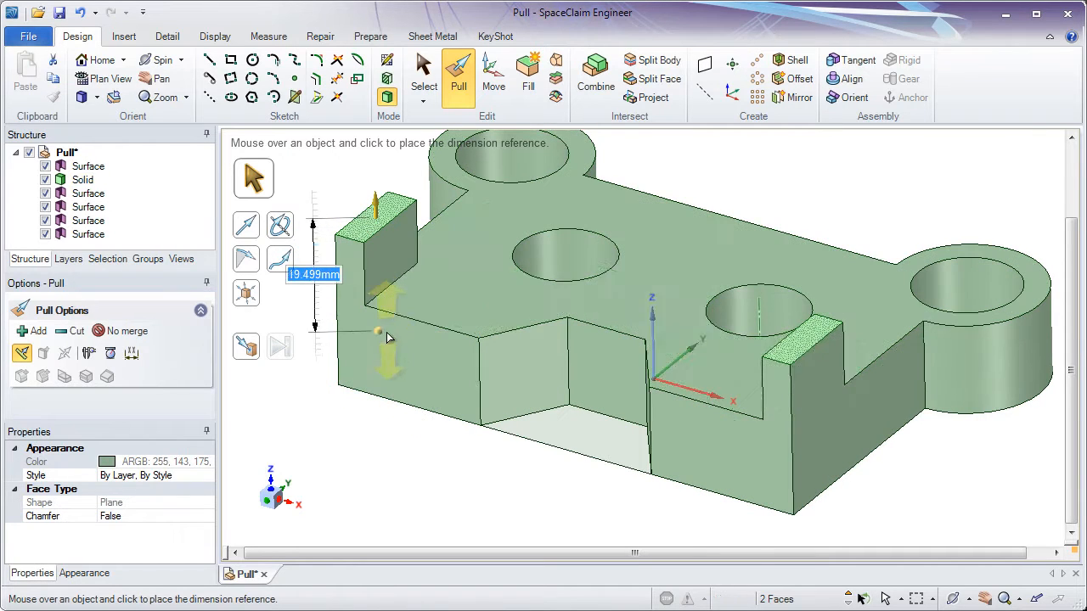
click(413, 314)
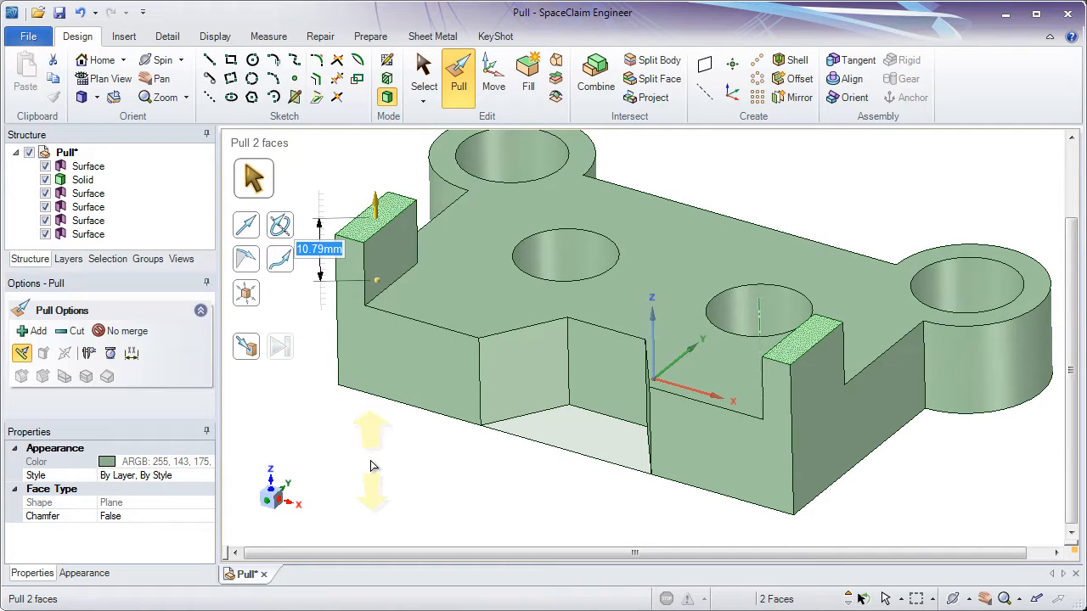
Step: Try a 3 mm tab height above the block's top face and set the final height to 5 mm
text(3)
key(Return)
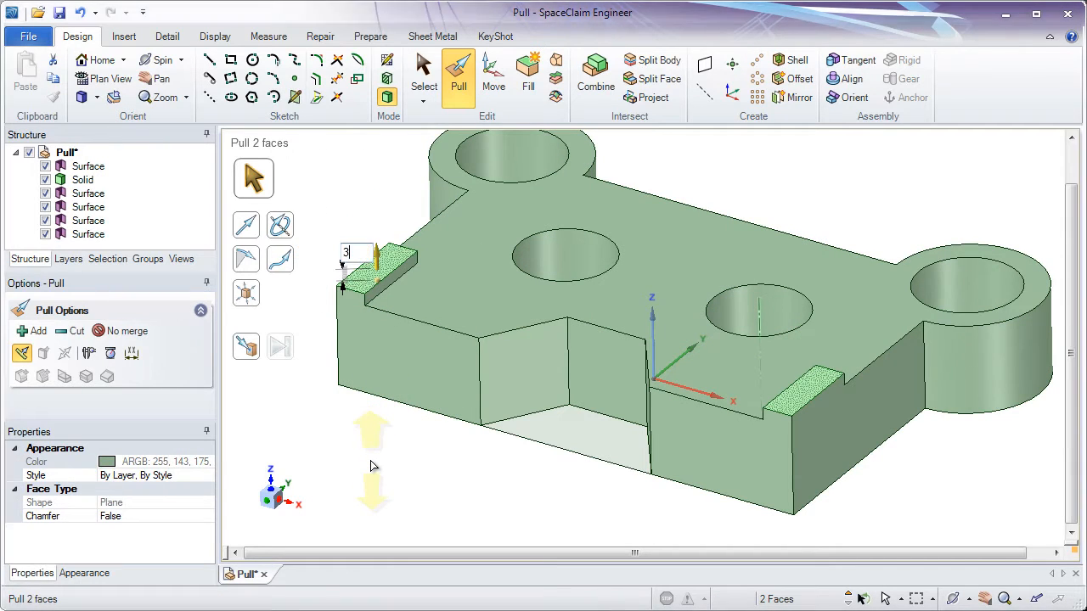
text(5)
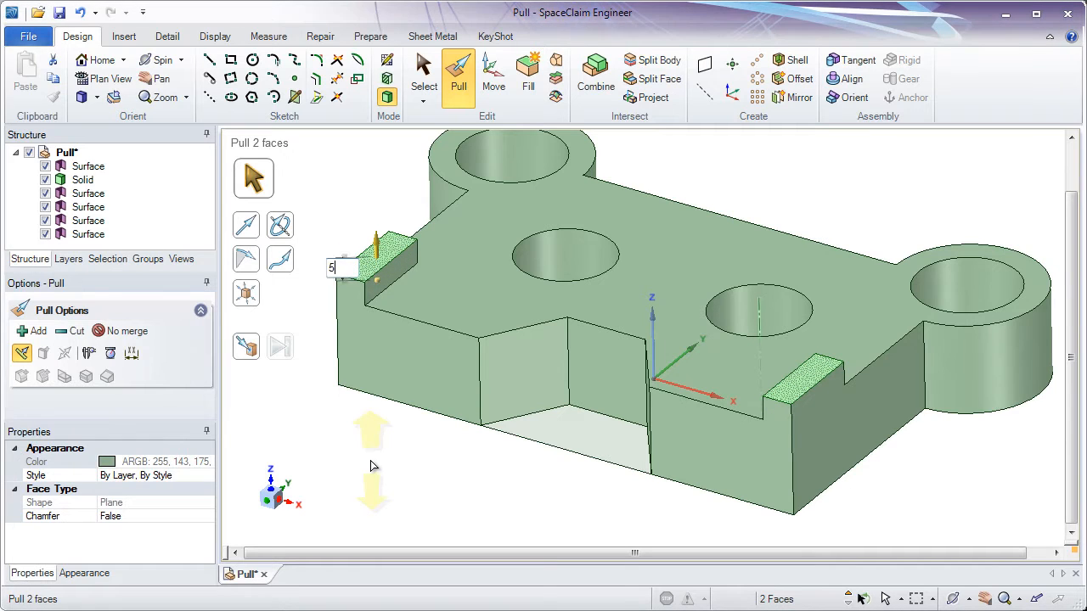
key(Return)
key(Return)
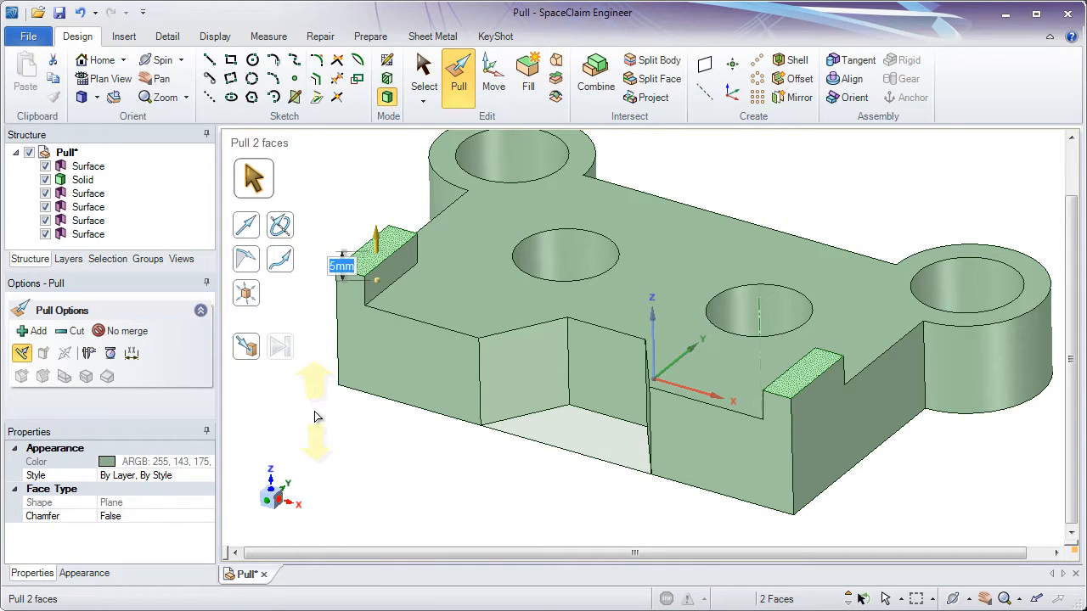
click(314, 411)
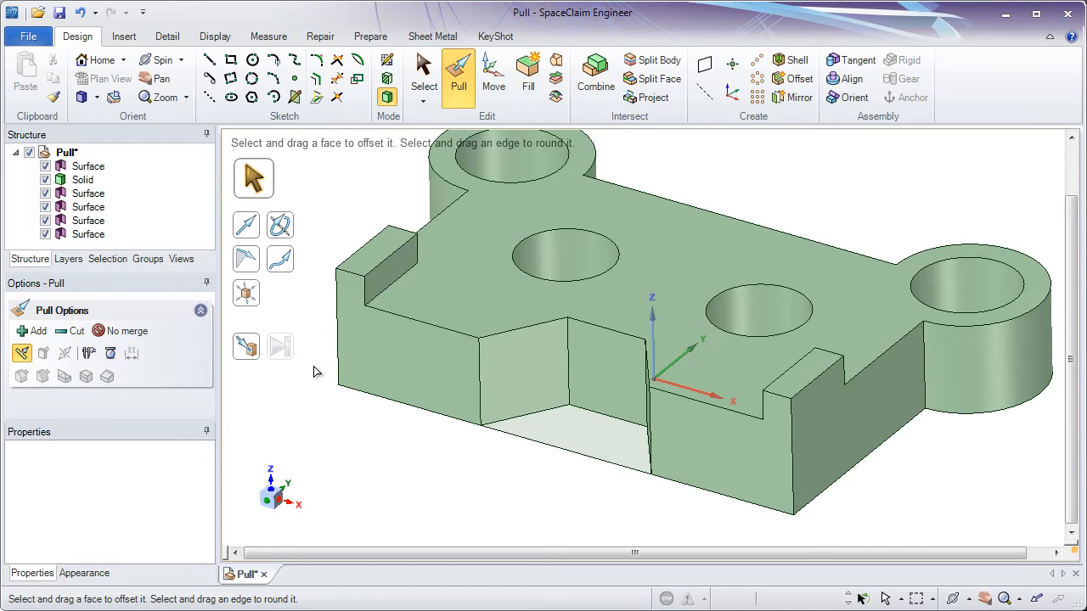
Step: Hide the solid body and delete the first leftover circular surface in the structure tree
middle_drag(313, 371, 291, 379)
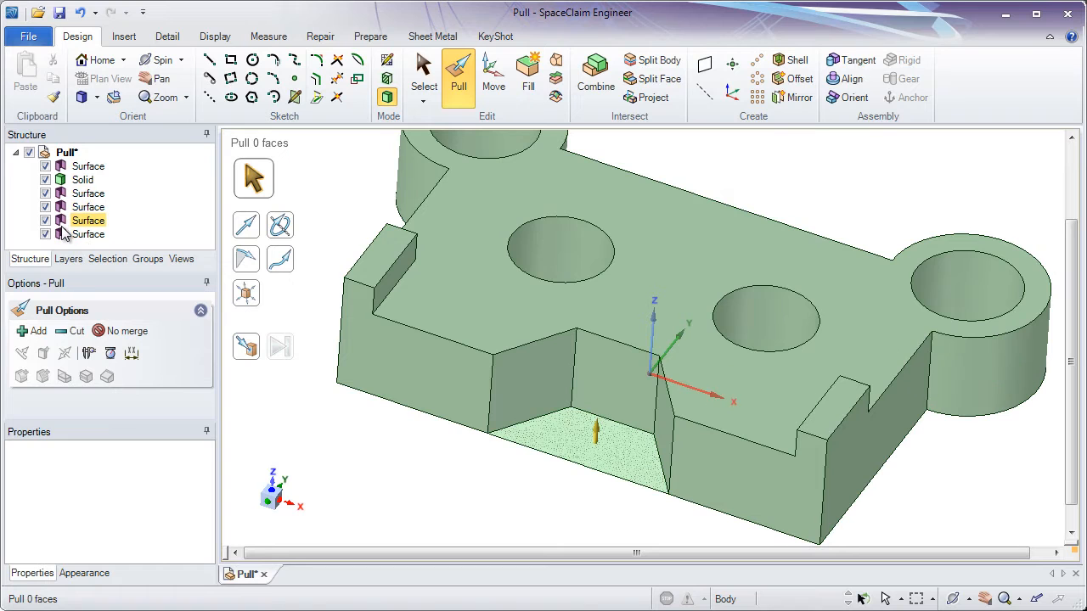
click(46, 180)
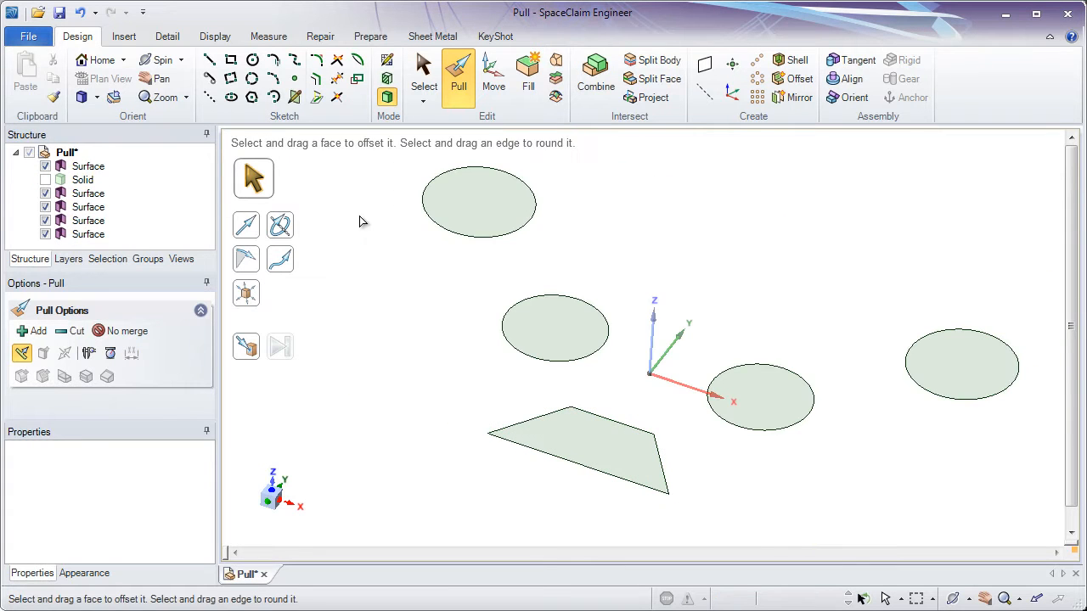
click(769, 396)
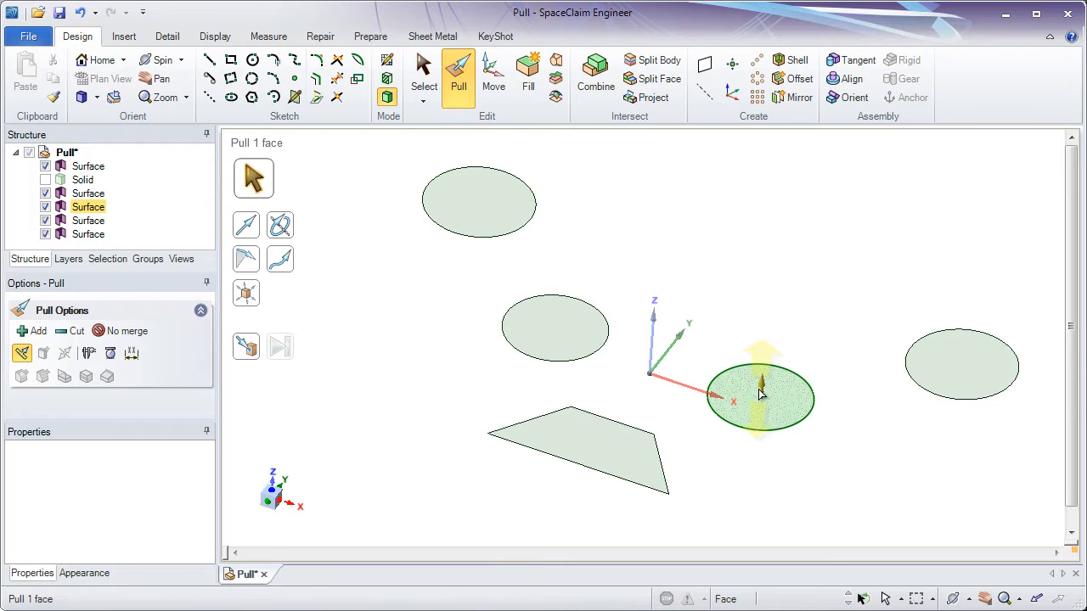
click(576, 443)
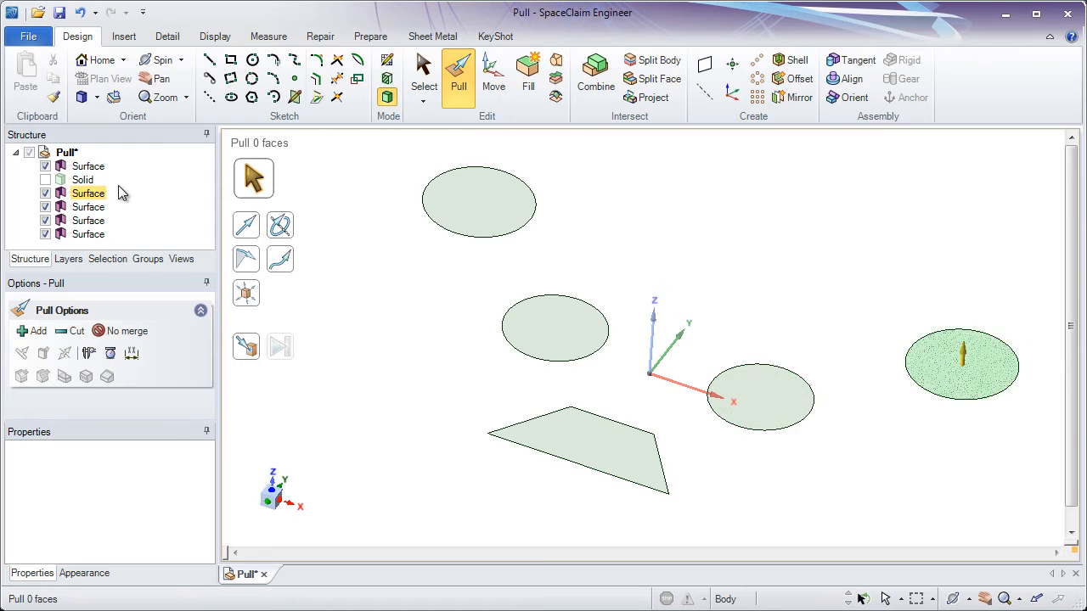
right_click(99, 172)
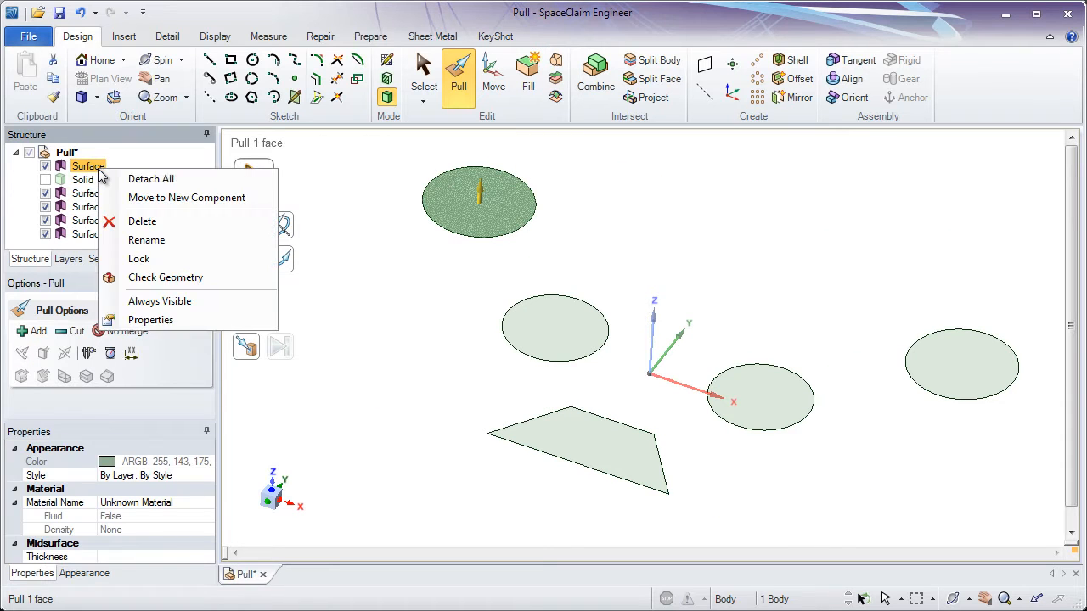
click(141, 222)
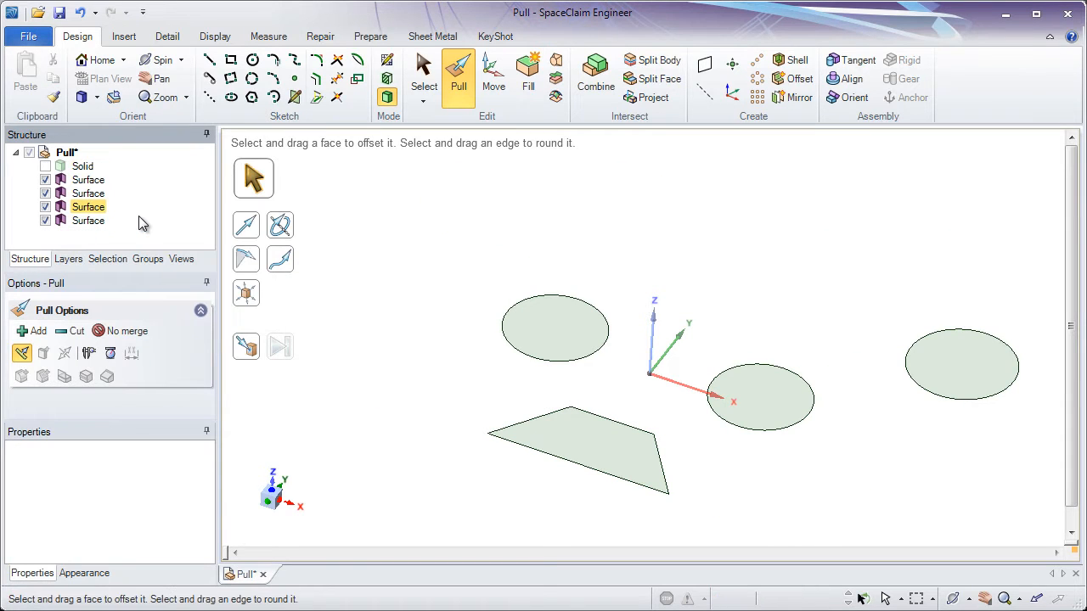
Step: Delete the four remaining leftover surfaces together and show the solid body again
click(89, 181)
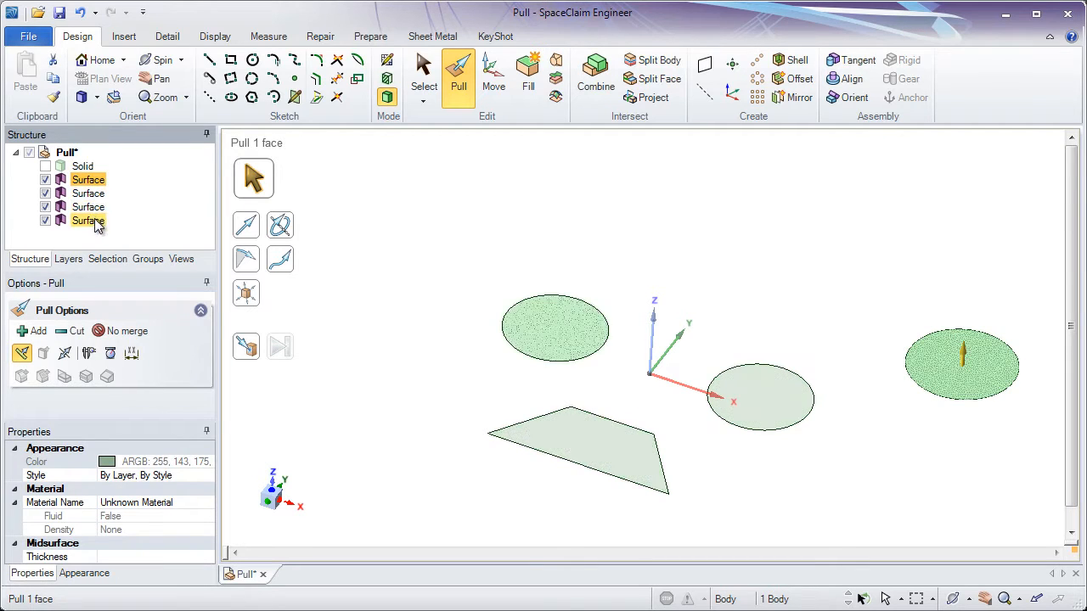
shift+click(89, 220)
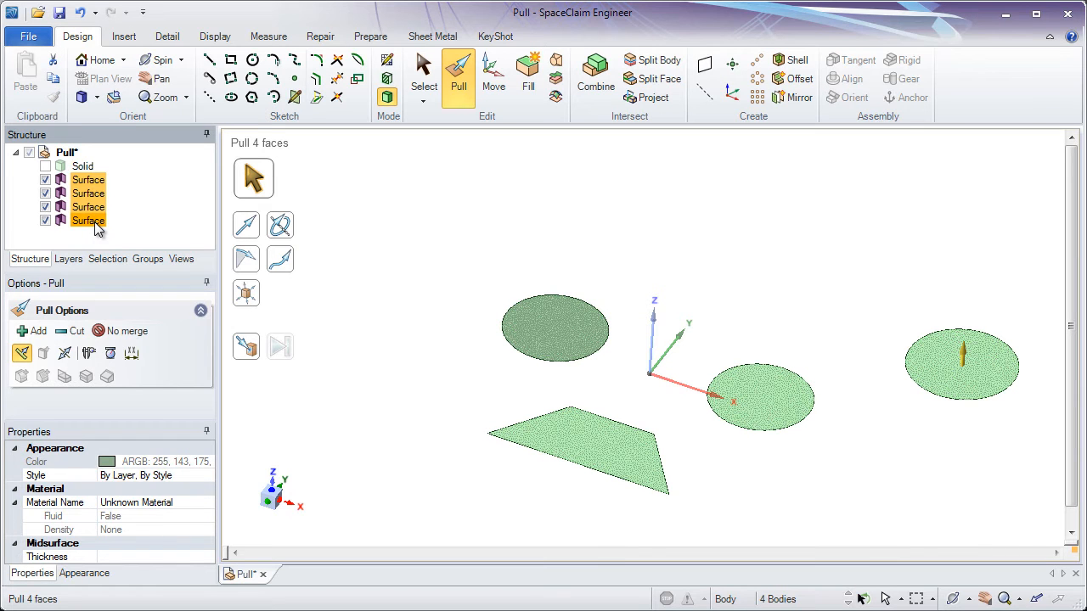
right_click(93, 222)
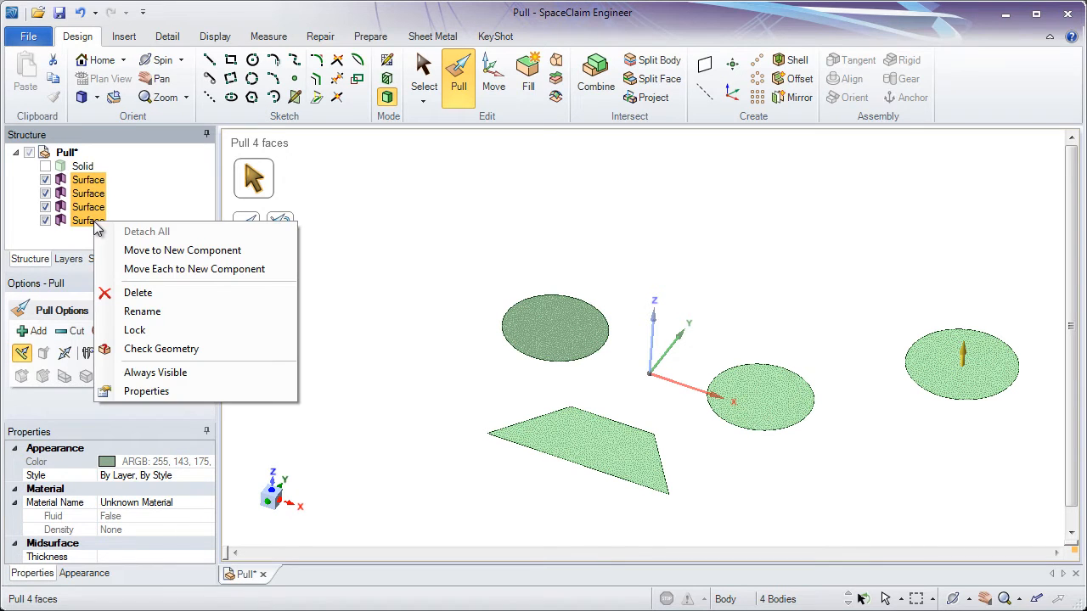
click(151, 291)
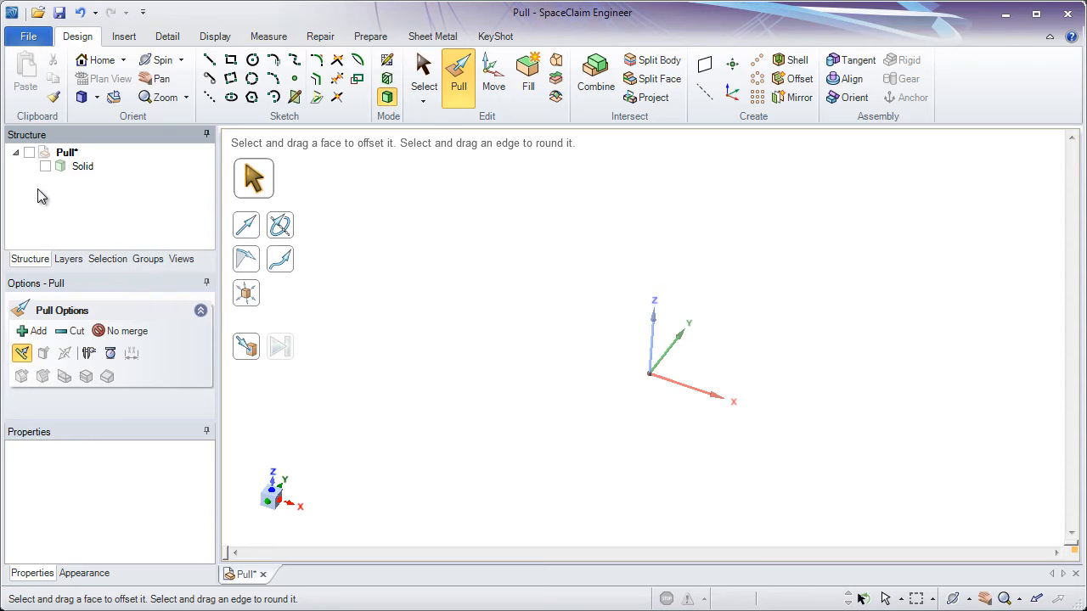
click(46, 167)
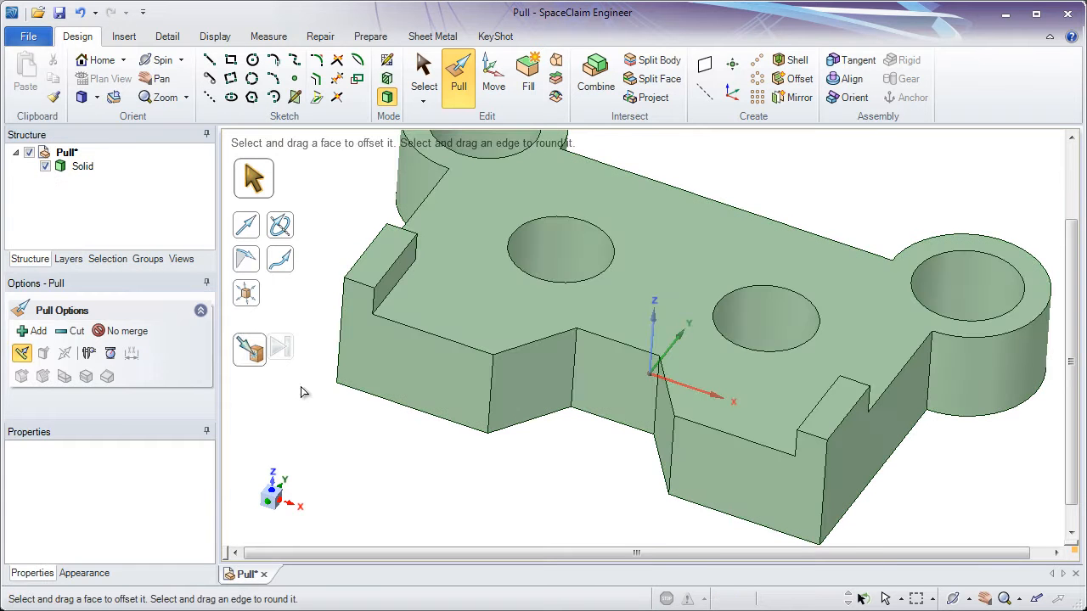
Step: Try to pull the inner side face of the tab at the negative-X end across the block's top
click(357, 340)
click(373, 481)
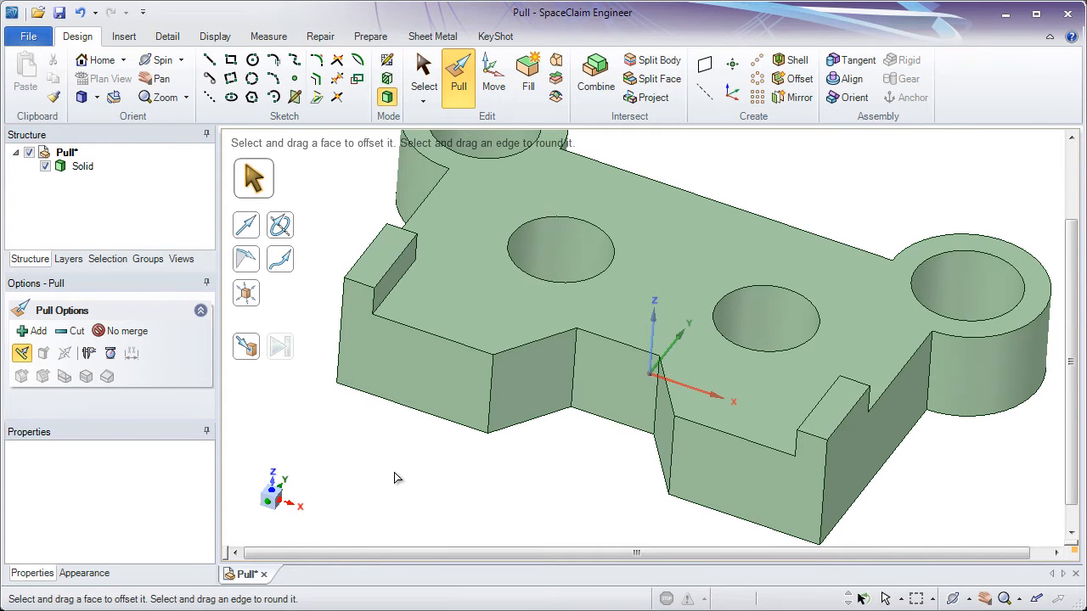
middle_drag(394, 472, 371, 439)
click(365, 344)
scroll(367, 343, up, 3)
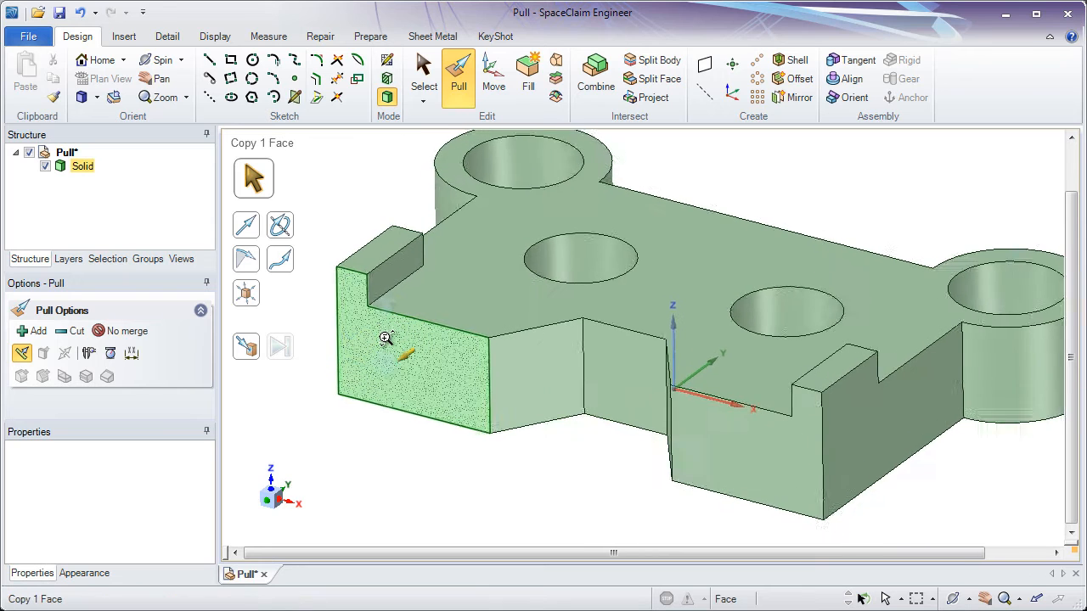
click(407, 272)
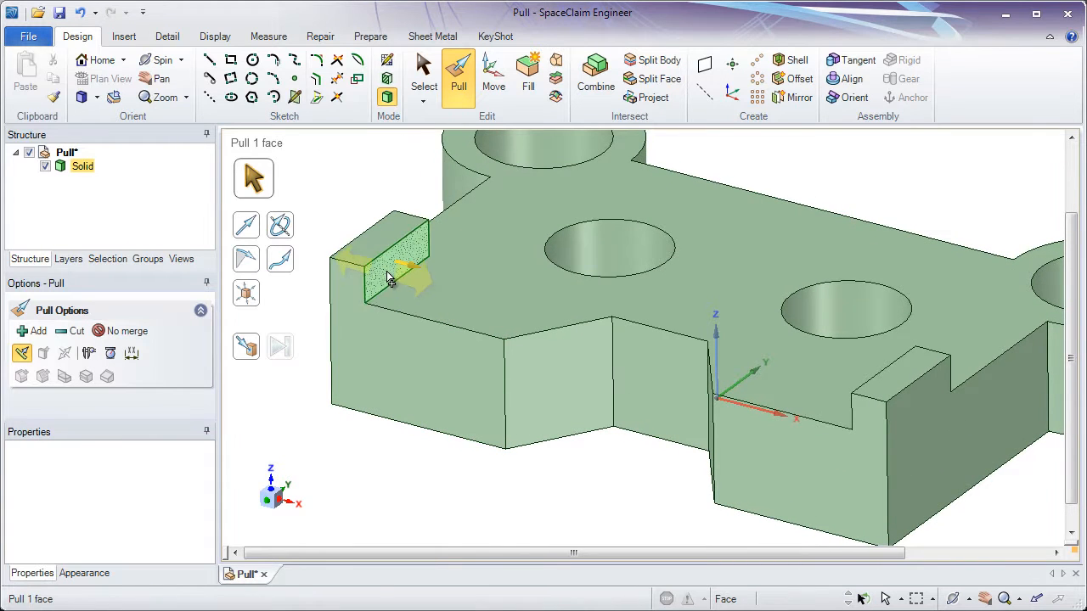
mouse_move(420, 290)
mouse_down()
mouse_move(636, 323)
mouse_move(734, 344)
mouse_move(736, 357)
mouse_move(651, 322)
mouse_move(344, 255)
mouse_move(419, 294)
mouse_move(537, 319)
mouse_move(478, 304)
mouse_move(402, 306)
mouse_move(393, 291)
mouse_move(574, 340)
mouse_move(623, 340)
mouse_move(519, 310)
mouse_move(484, 317)
mouse_move(435, 291)
mouse_up()
key(Escape)
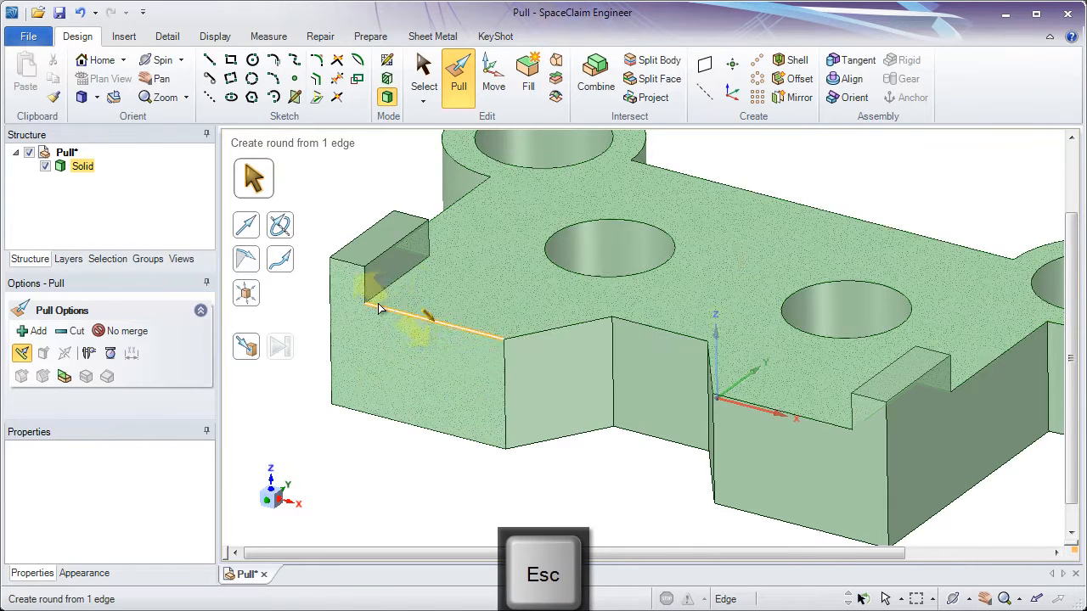
key(Escape)
Step: Try pulling the inner side faces of both tabs together toward each other by about 27.3 mm
click(396, 269)
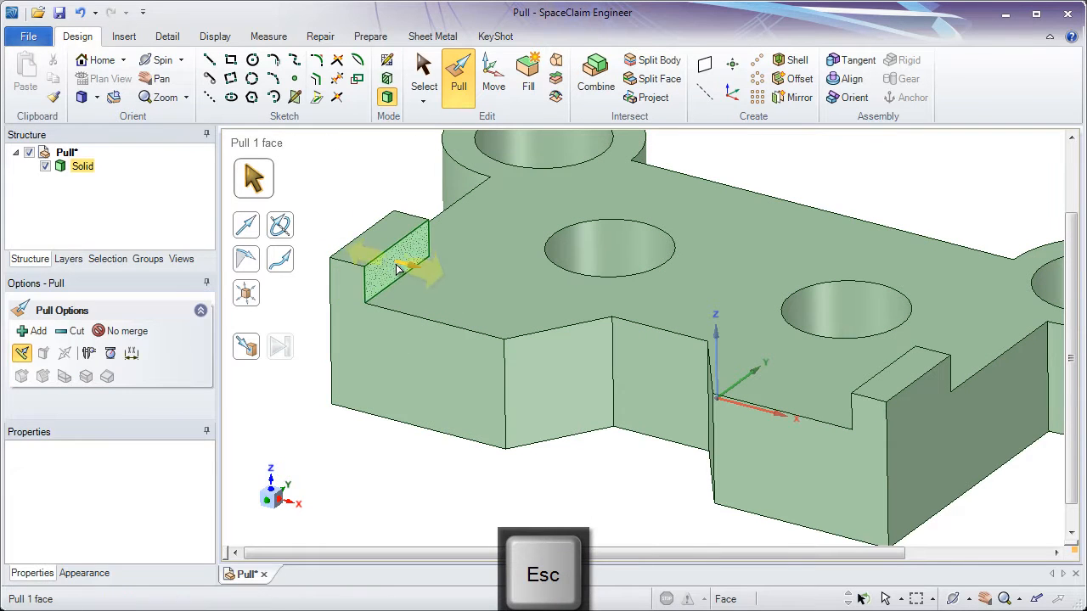
click(657, 363)
middle_drag(657, 364, 811, 379)
ctrl+click(811, 380)
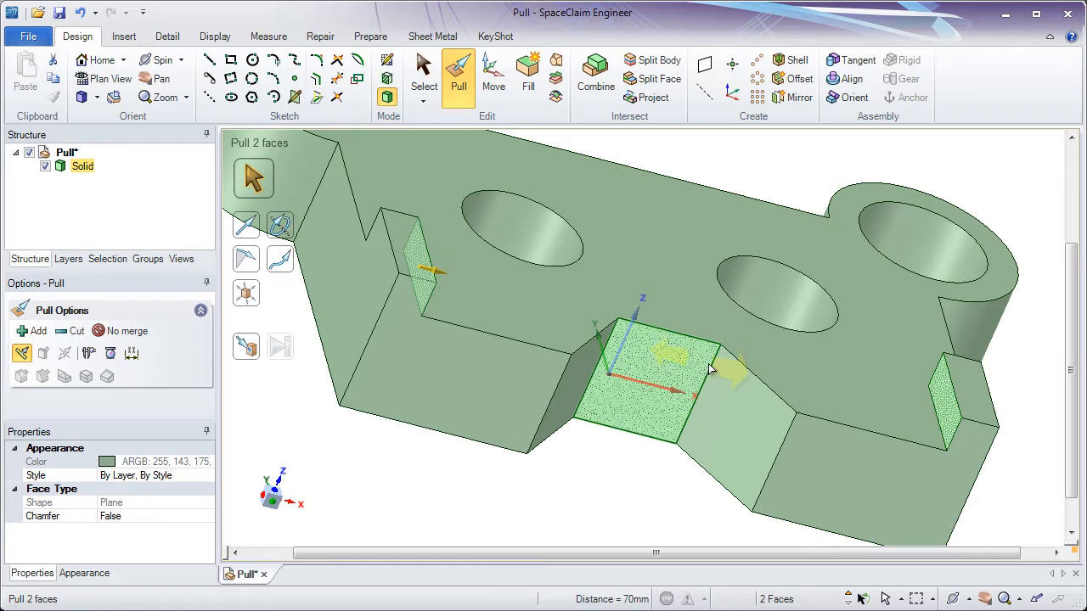
drag(710, 369, 908, 388)
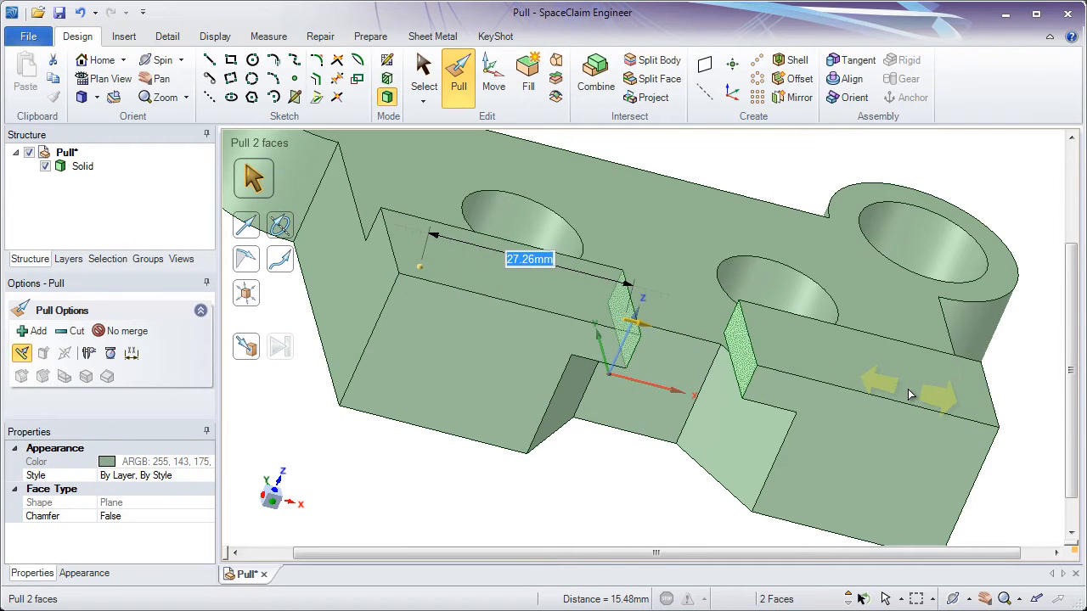
key(Escape)
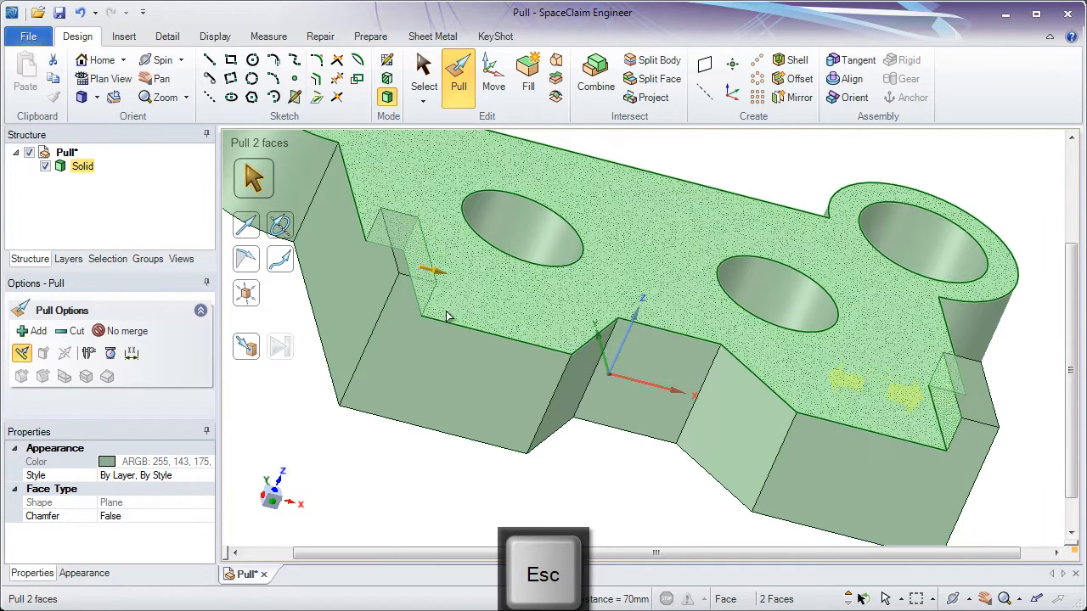
Step: Try pulling both tabs' top faces together with their inner side faces
ctrl+click(410, 251)
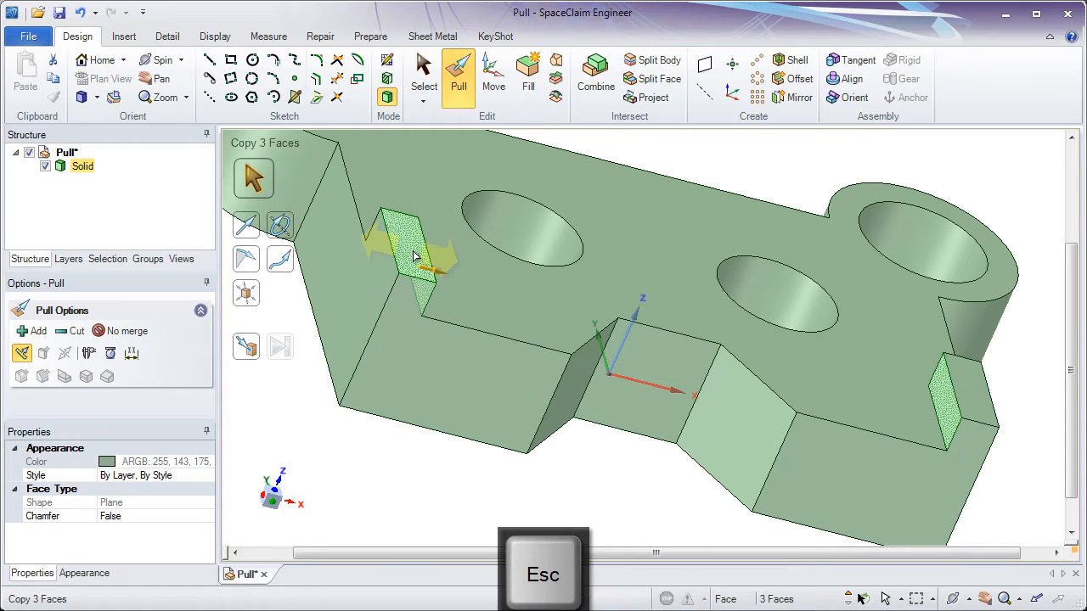
ctrl+click(964, 391)
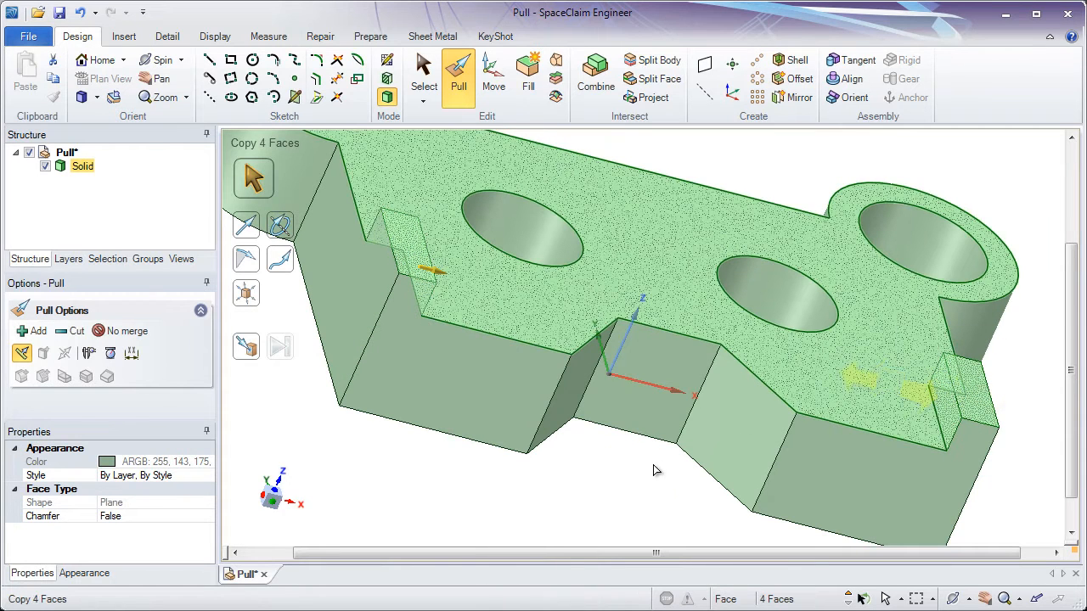
mouse_move(610, 467)
mouse_down()
mouse_move(662, 468)
mouse_move(585, 449)
mouse_move(651, 463)
mouse_move(648, 453)
mouse_move(597, 451)
mouse_move(658, 469)
mouse_move(625, 461)
mouse_up()
key(Escape)
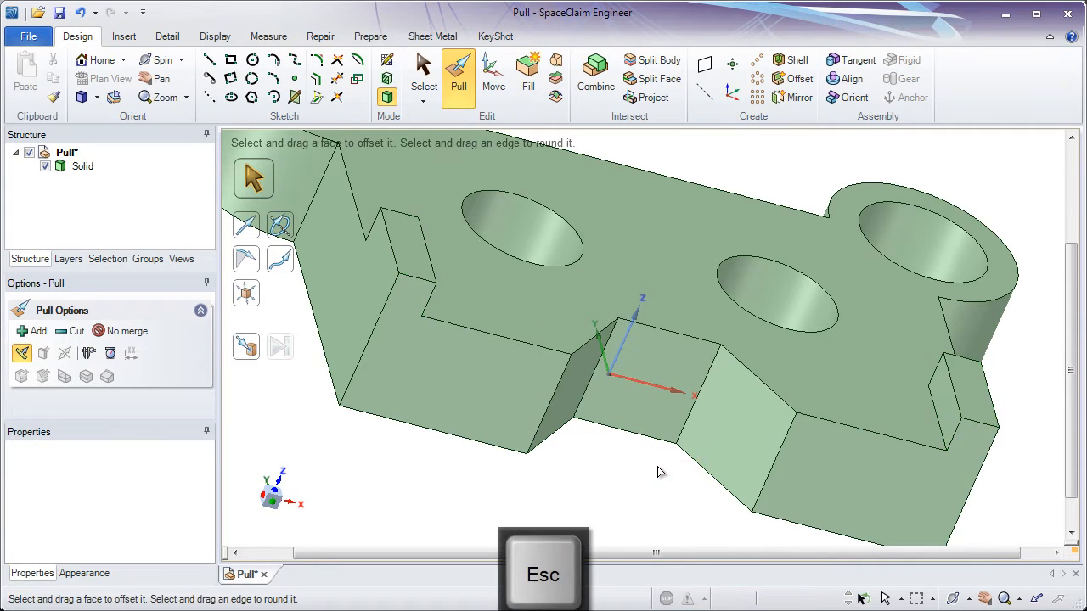
Step: Try pulling the top and inner side faces of both tabs together outward by about 5.2 mm
click(412, 236)
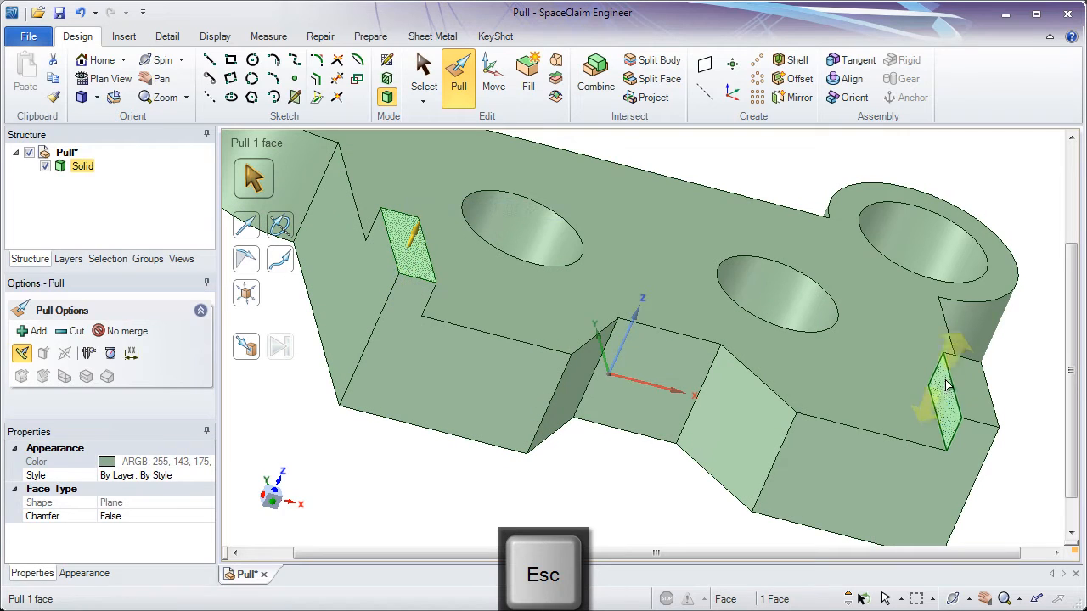
ctrl+click(686, 329)
middle_drag(685, 329, 412, 283)
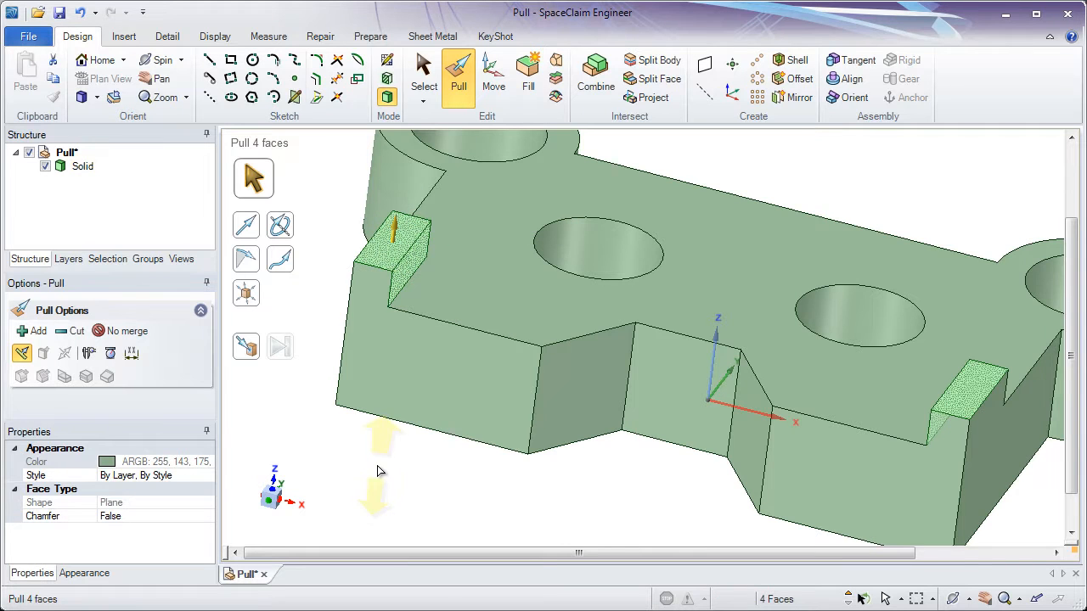
drag(377, 466, 553, 455)
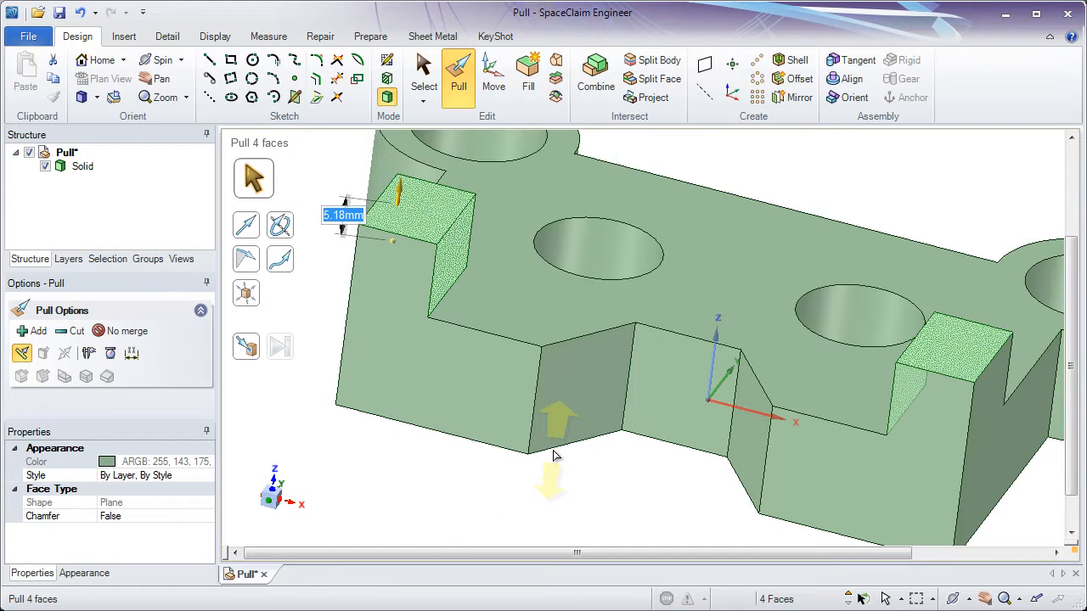
key(Escape)
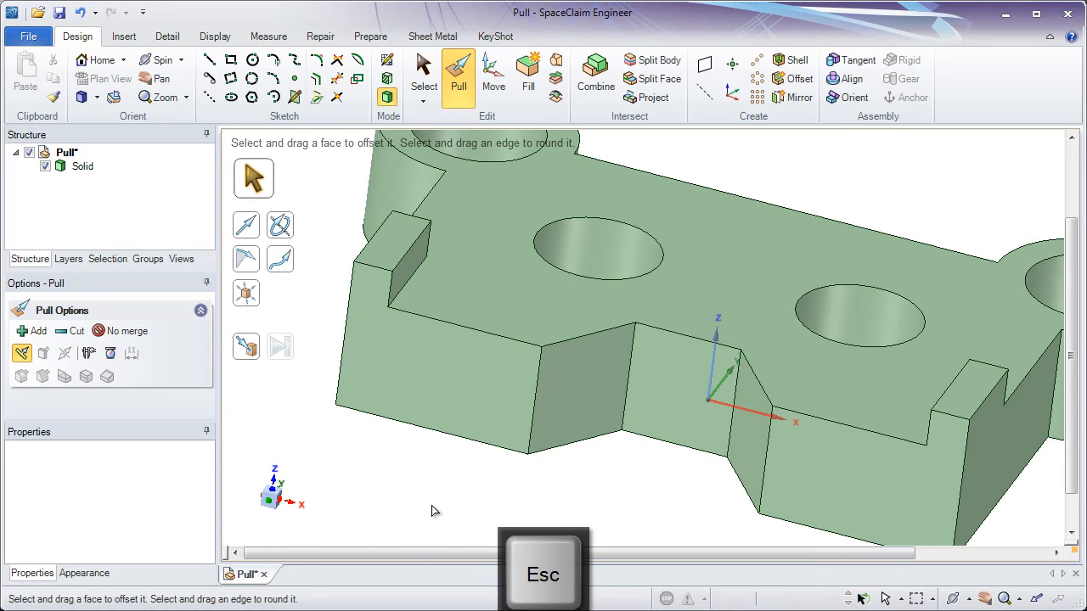
Step: Pull the top faces of both tabs down through the full block thickness to cut the tabs away
click(413, 369)
click(400, 236)
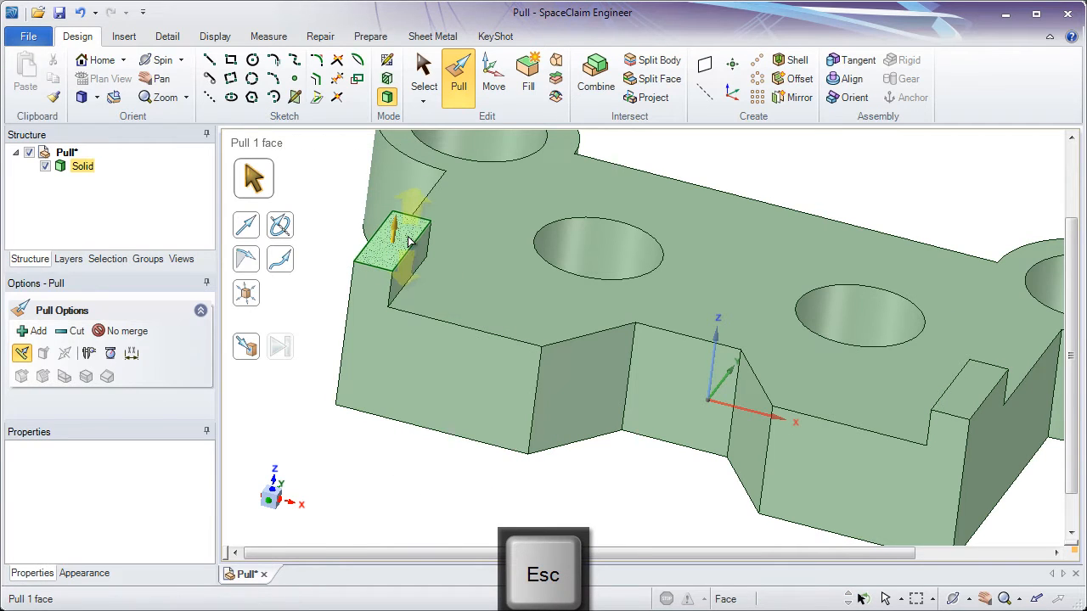
click(401, 241)
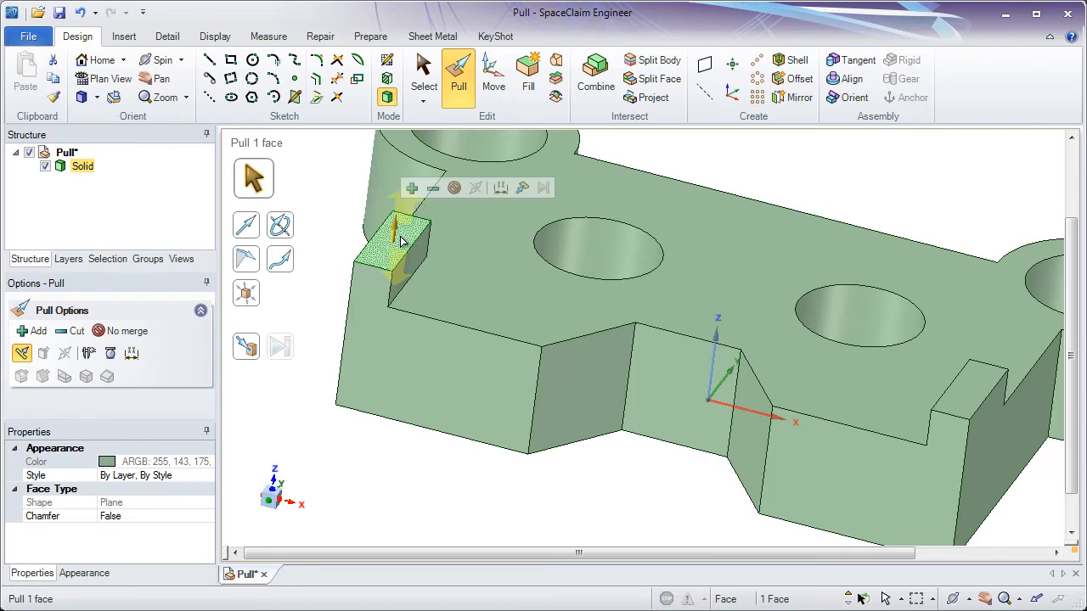
ctrl+click(962, 396)
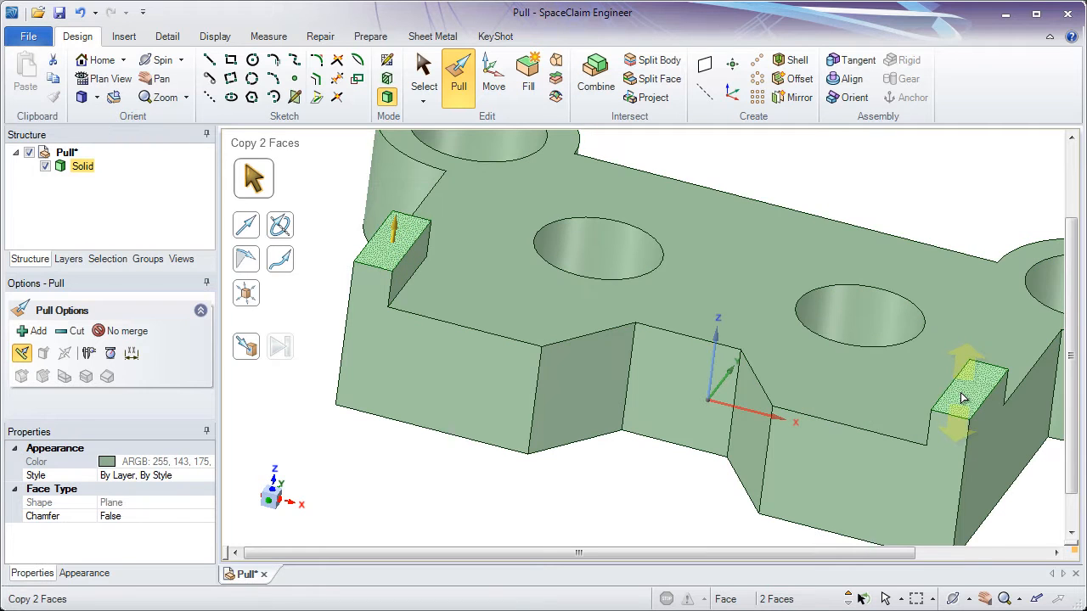
drag(645, 365, 569, 504)
click(569, 505)
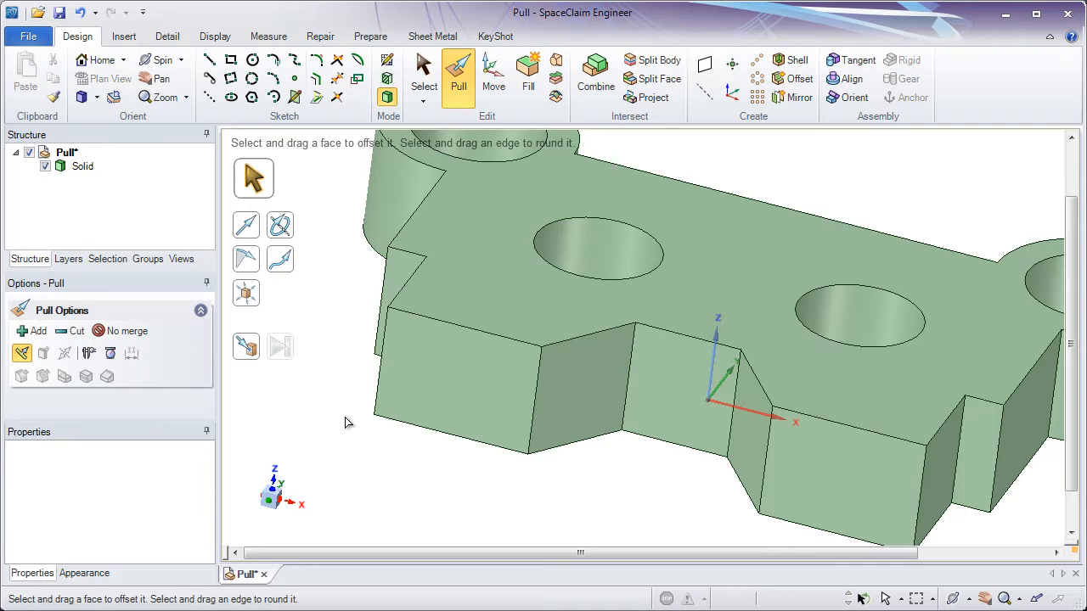
Step: Try pulling only the back face of the central notch, without any guiding edges
middle_drag(345, 421, 382, 442)
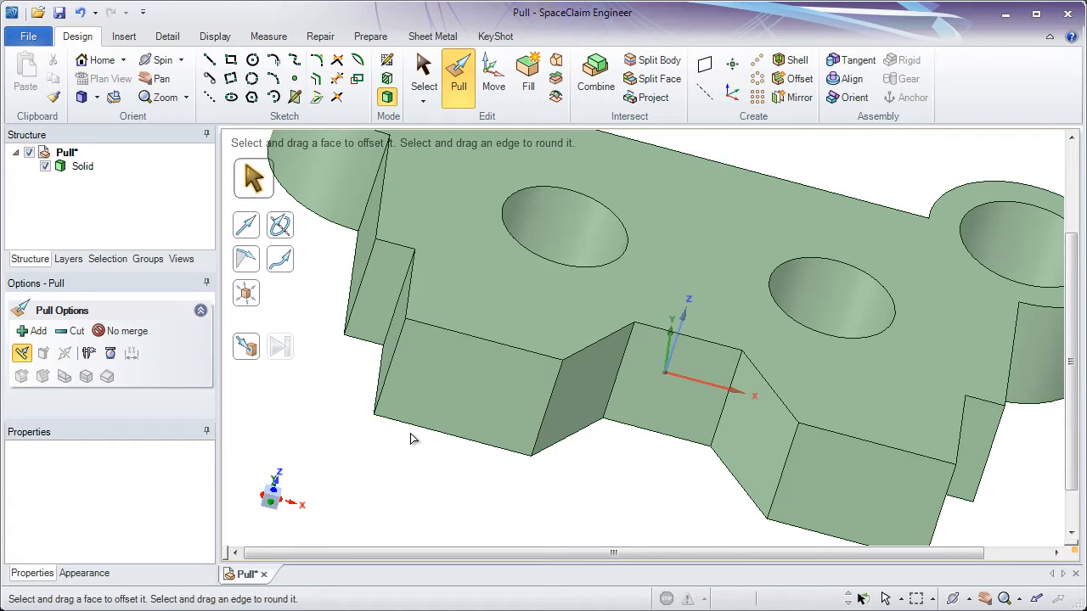
mouse_move(671, 441)
shift+middle_down()
mouse_move(574, 381)
mouse_move(582, 388)
mouse_move(563, 430)
shift+middle_up()
click(616, 378)
click(551, 447)
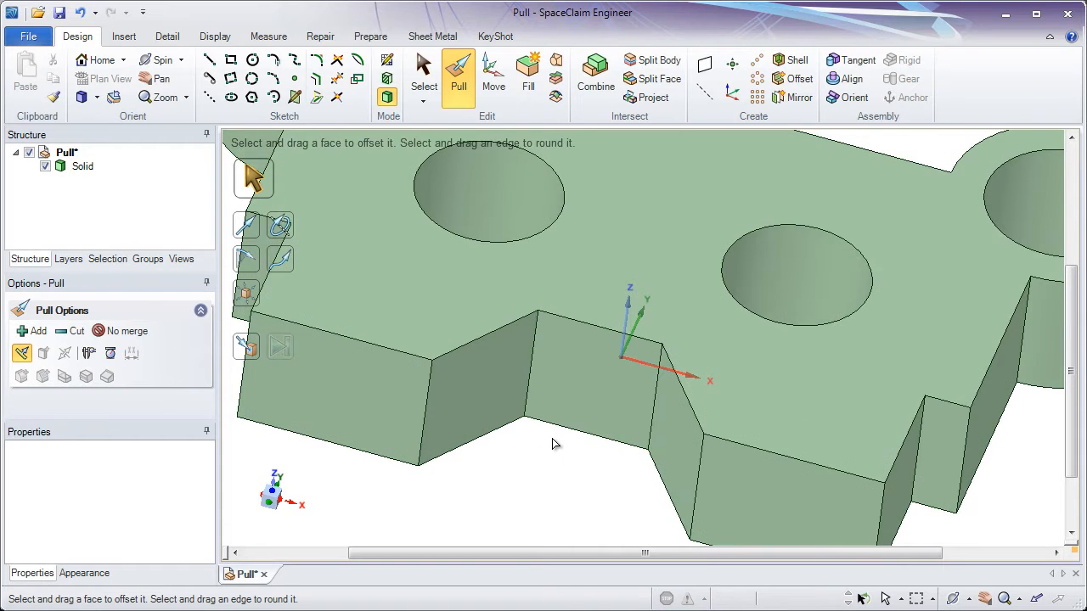
click(558, 414)
drag(560, 413, 492, 448)
key(Escape)
Step: Try pulling the central notch's back face inward by about 7.1 mm with its negative-X vertical edge included
click(562, 416)
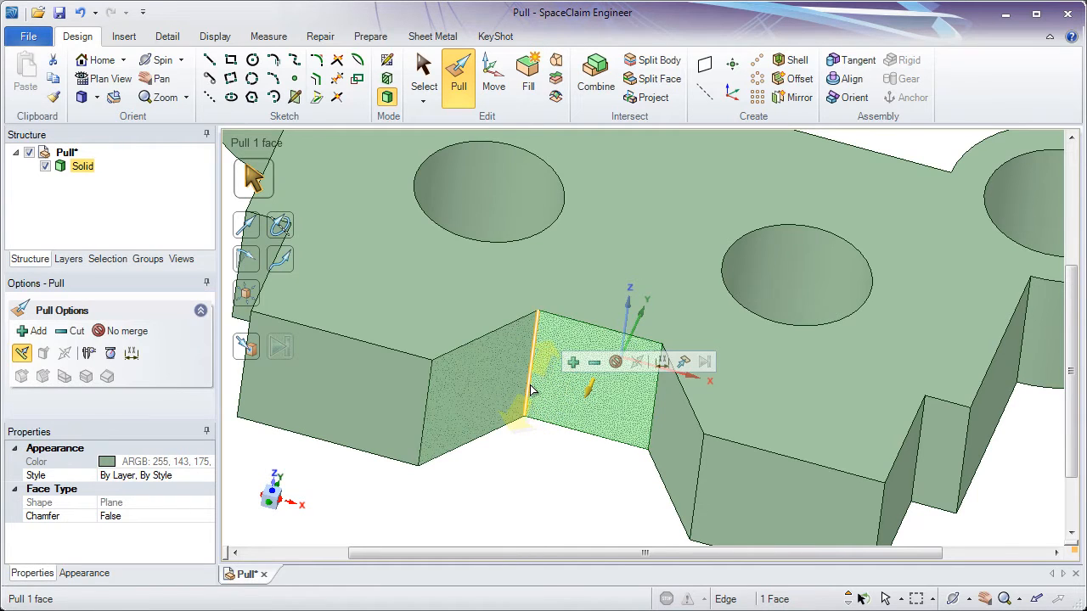
key(ctrl)
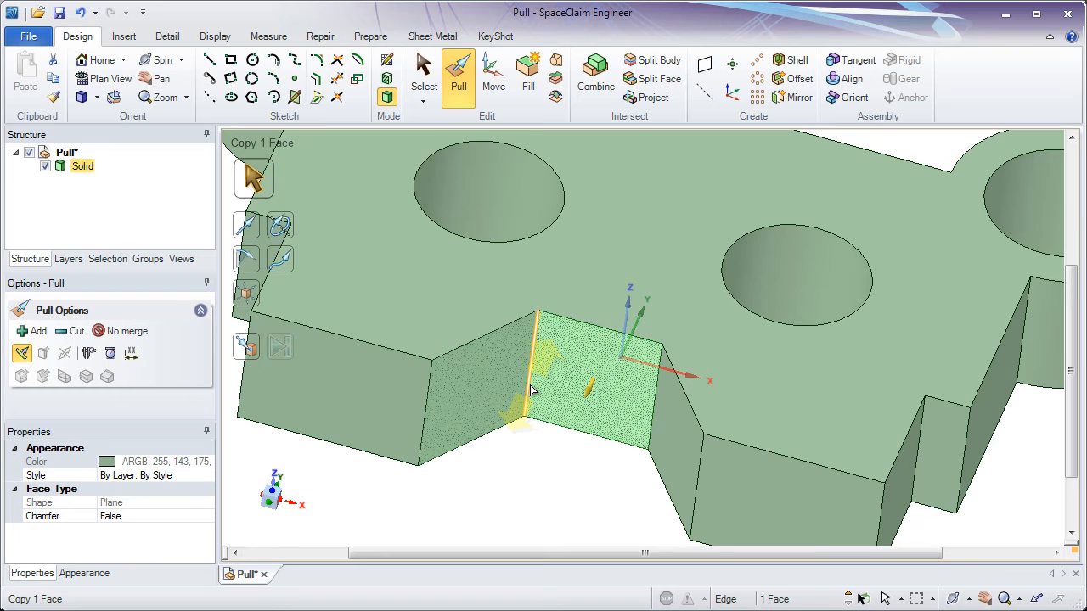
ctrl+click(530, 390)
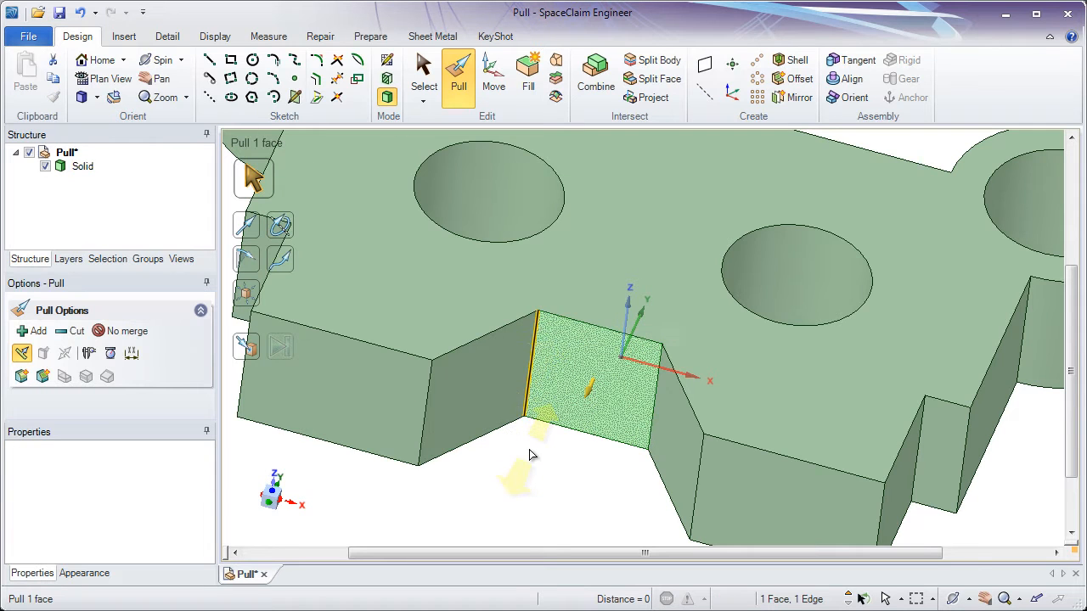
drag(530, 456, 533, 408)
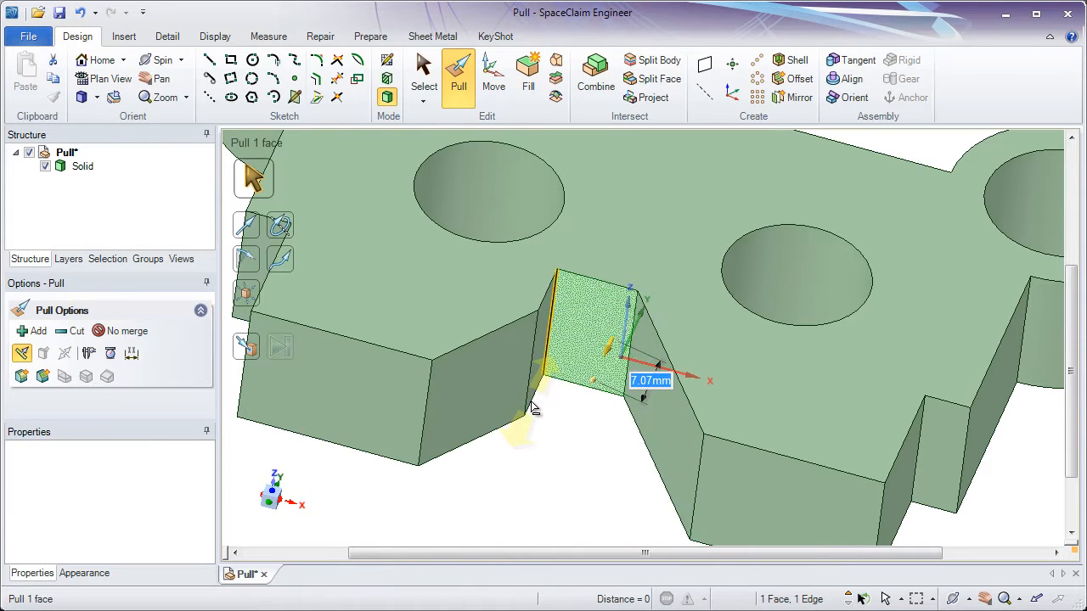
key(Escape)
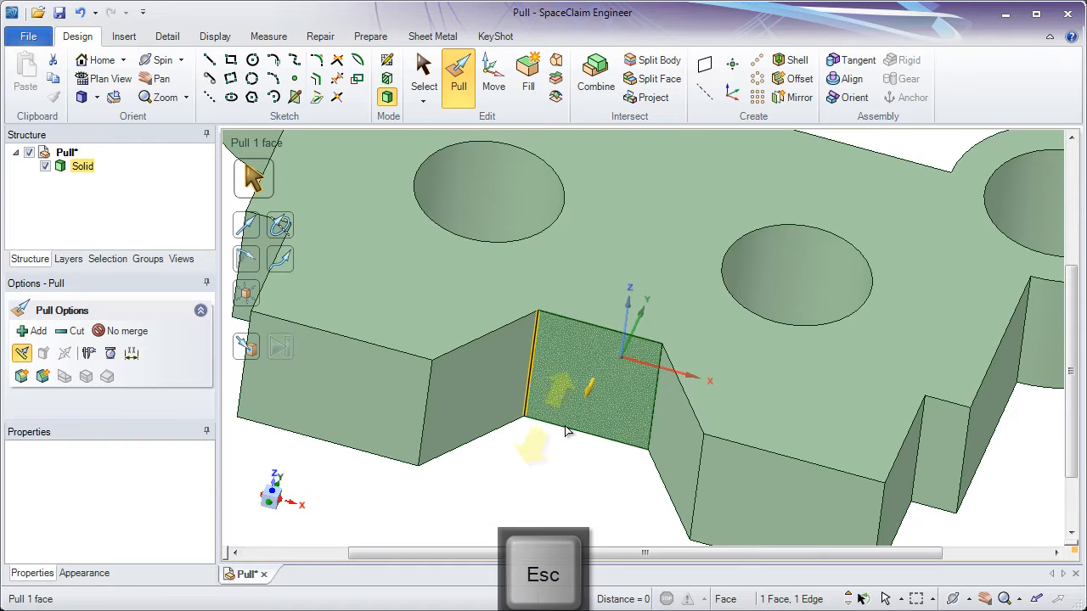
Step: Include the face's other vertical edge and pull the notch's back face 5 mm into the block
ctrl+click(653, 423)
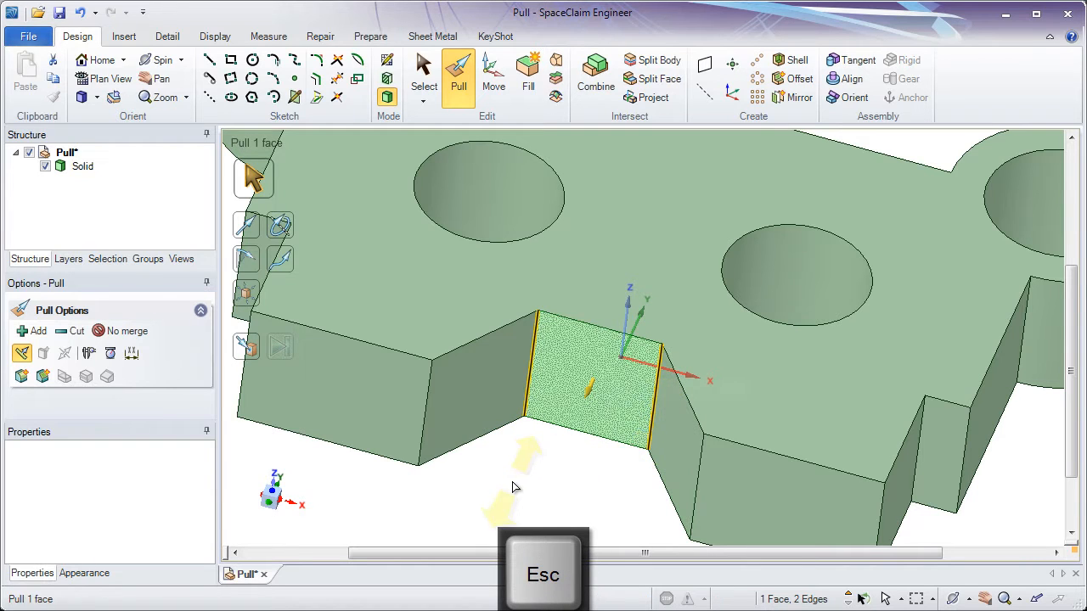
drag(512, 484, 531, 453)
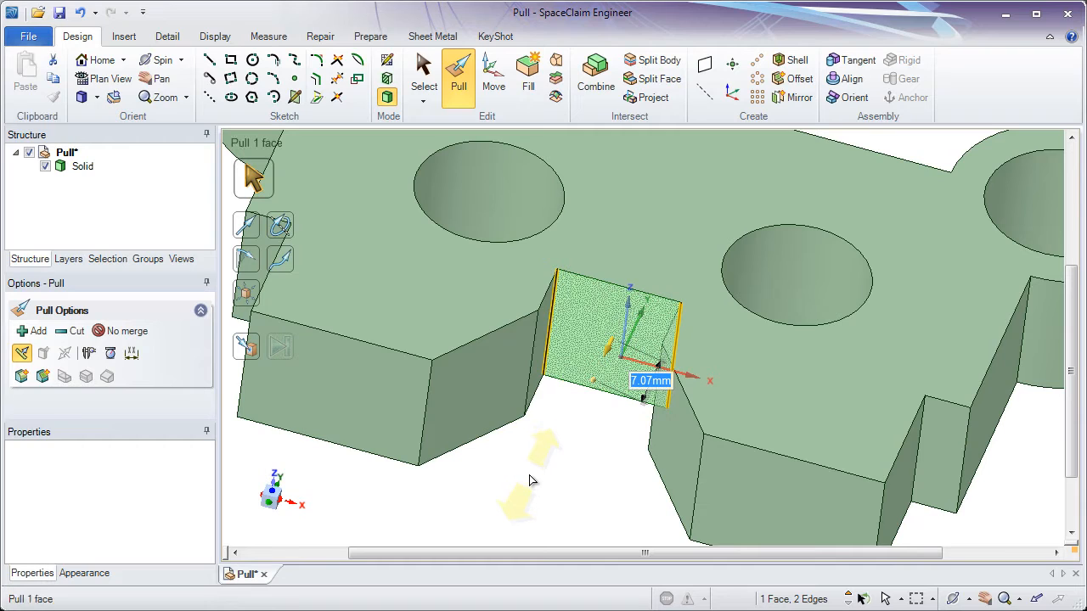
text(5)
key(Return)
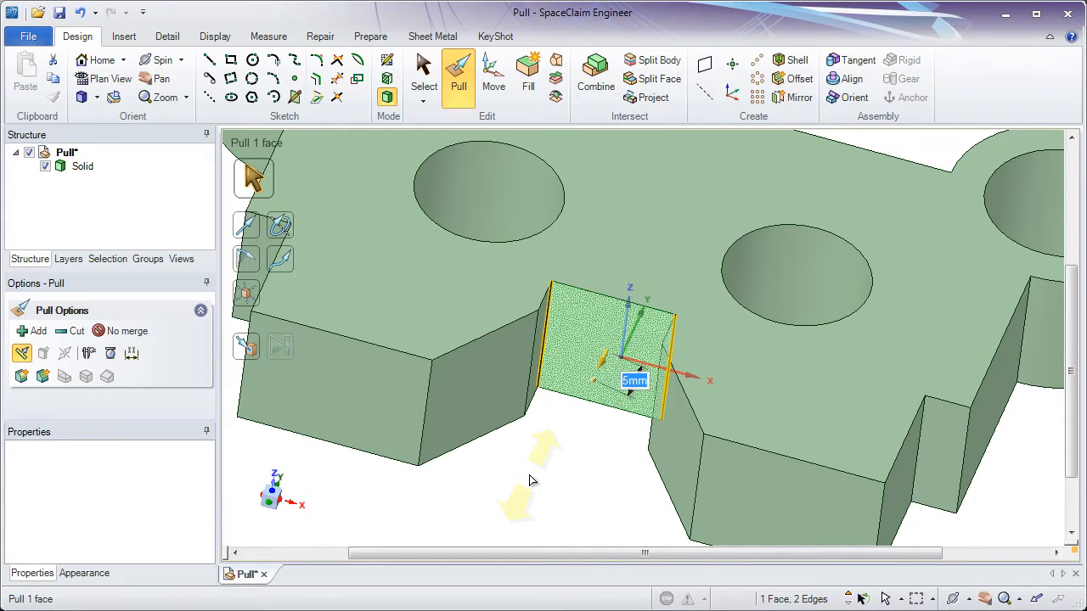
key(Escape)
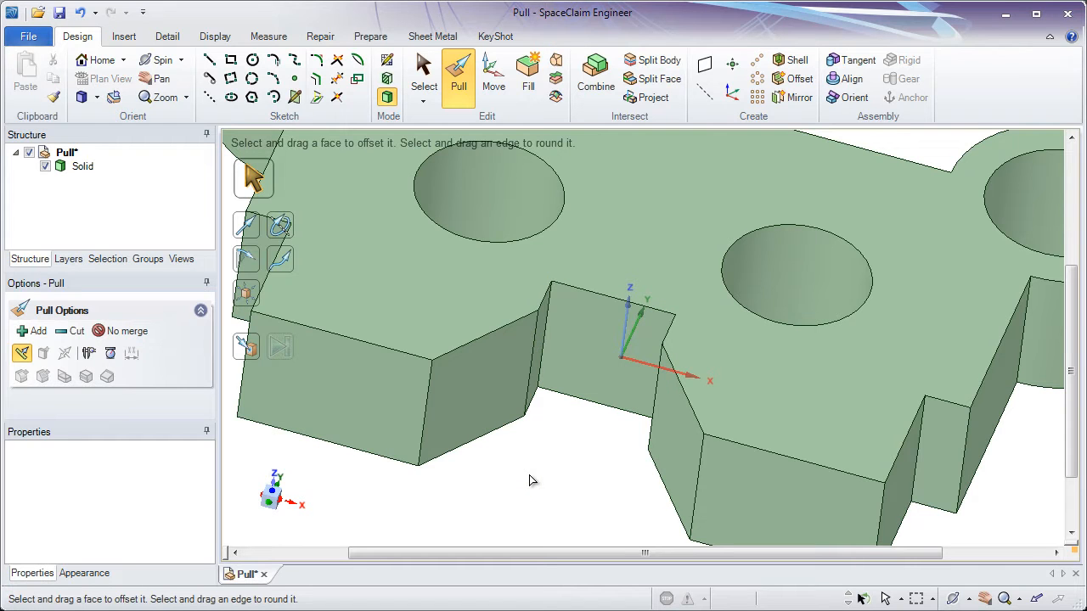
Step: Shrink the inner hole nearer the negative-X end to a radius of about 5.5 mm by pulling its cylindrical face
scroll(529, 481, down, 3)
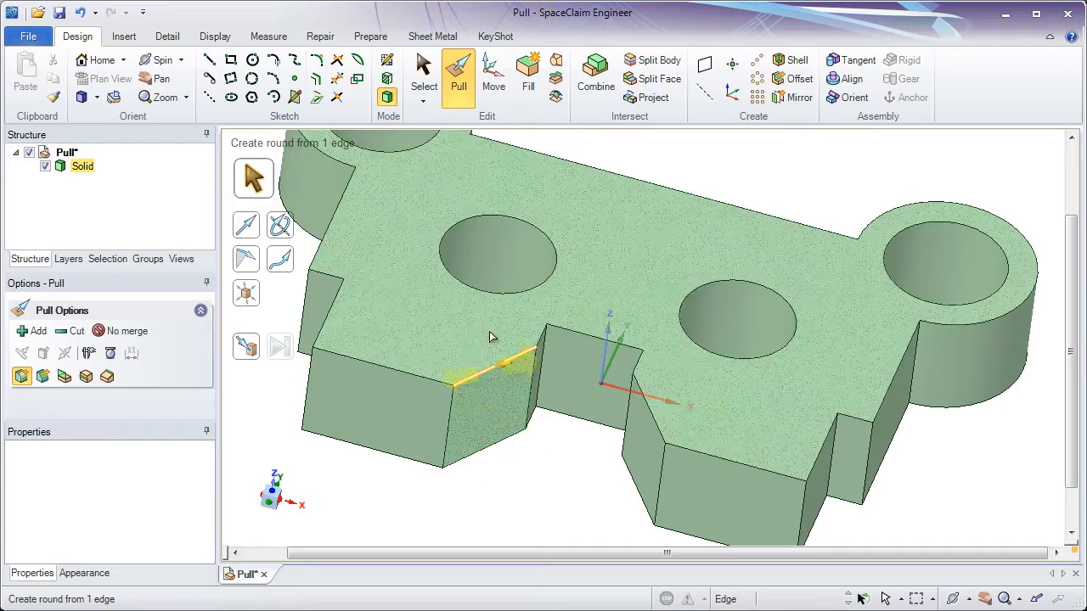
middle_drag(496, 260, 465, 431)
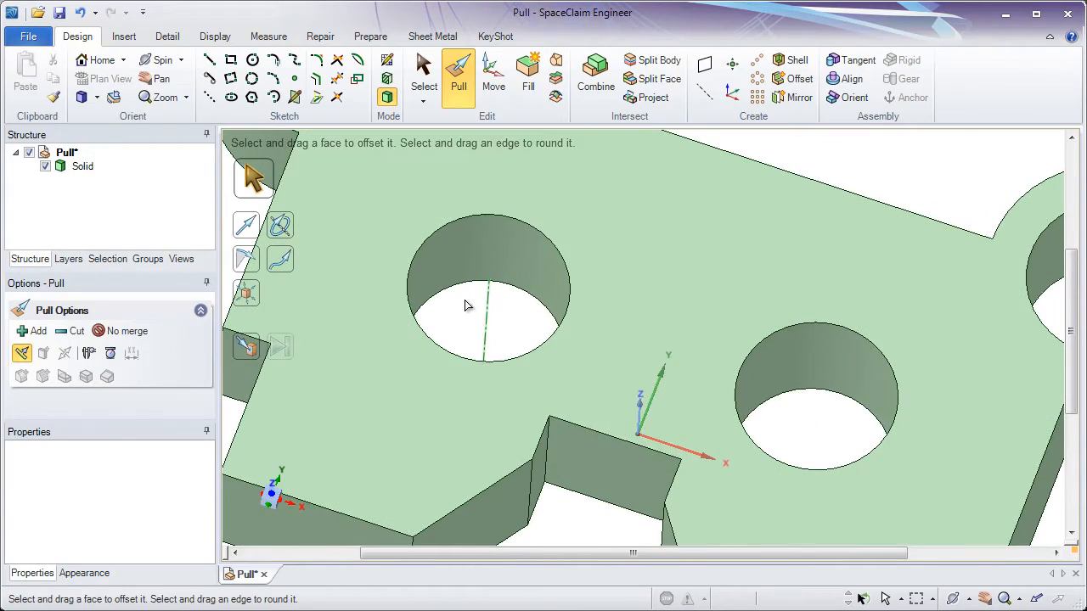
click(456, 228)
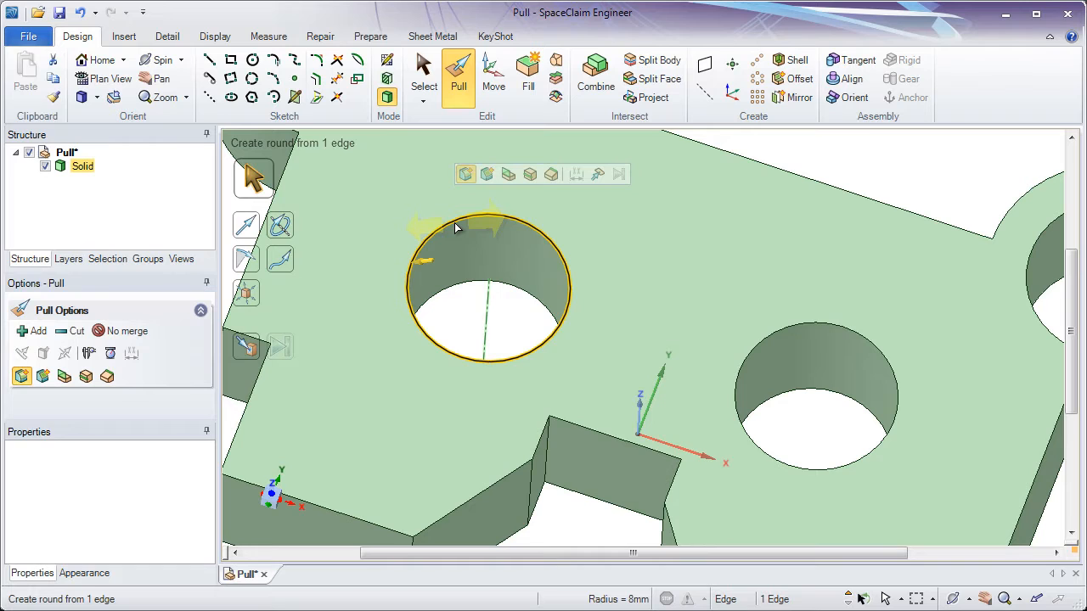
click(487, 314)
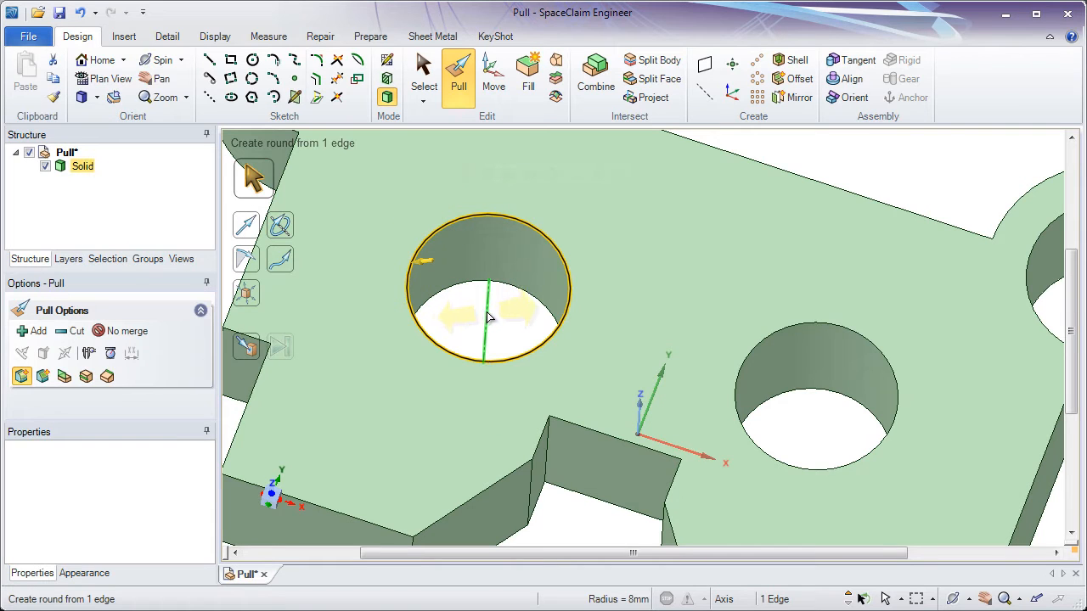
click(462, 272)
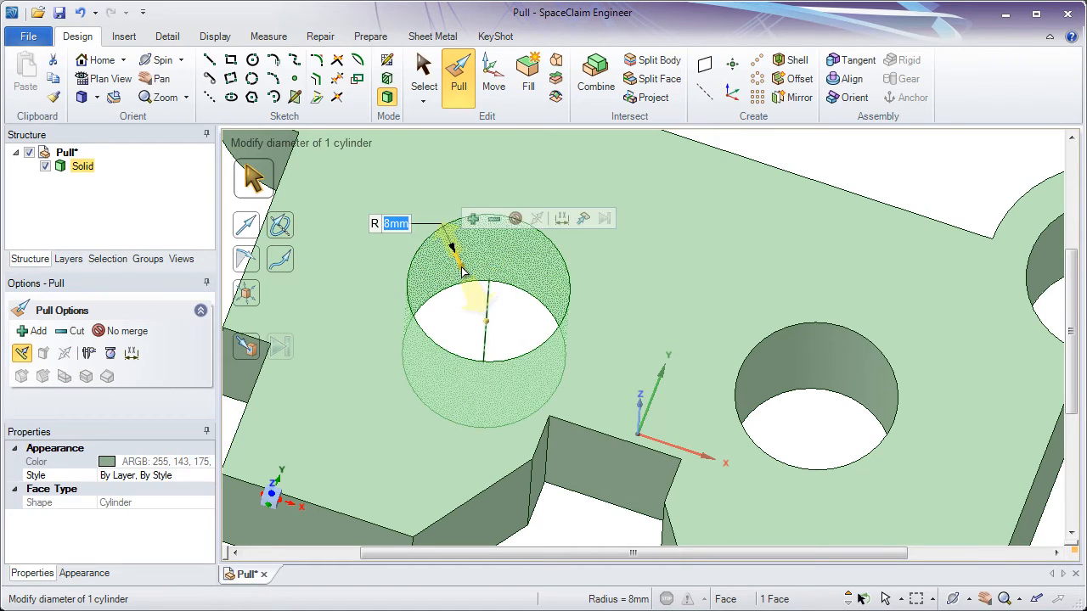
drag(466, 259, 497, 339)
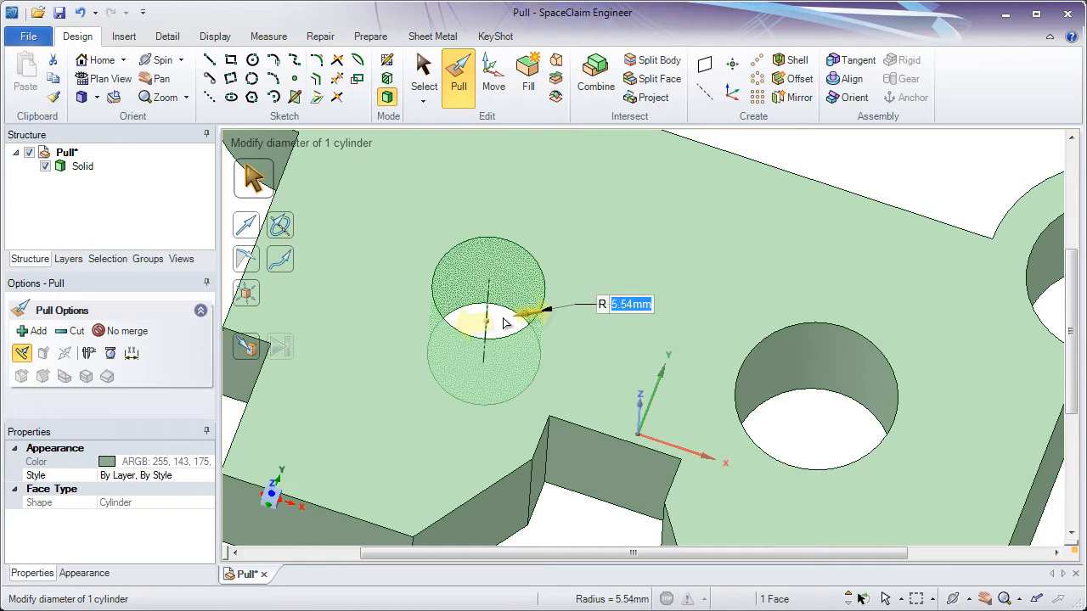
Step: Set the same hole's radius to 4 mm, change it to 6 mm and clear the selection
text(4)
key(Return)
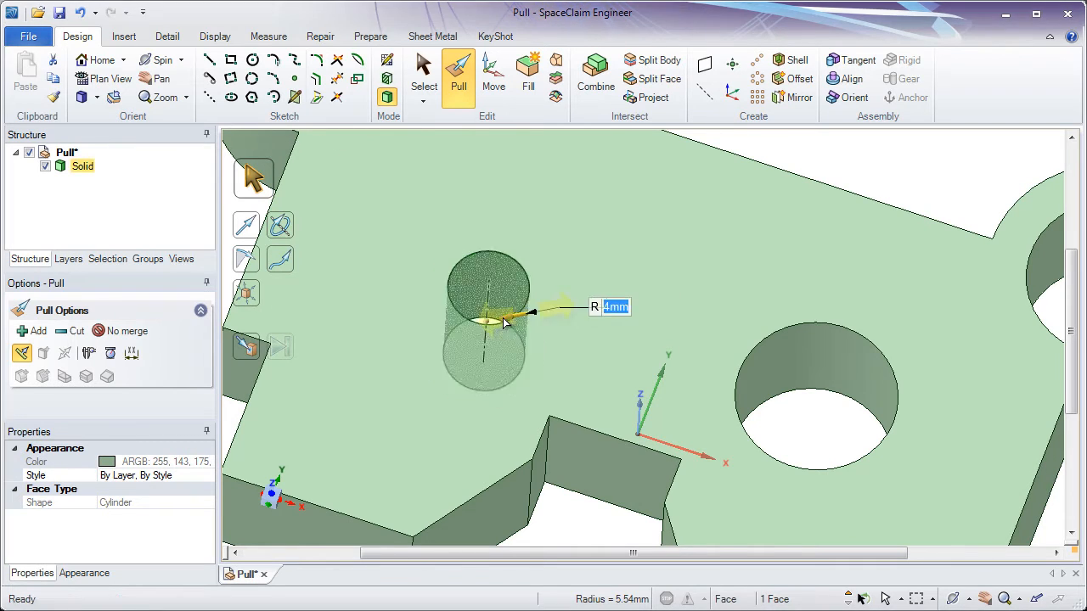
text(6)
key(Return)
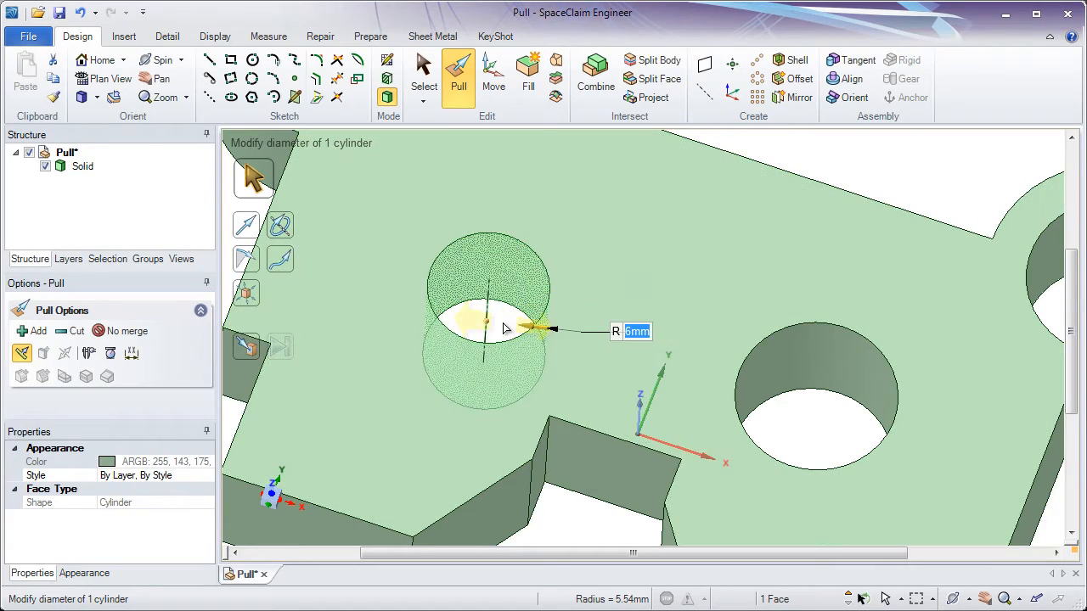
click(503, 329)
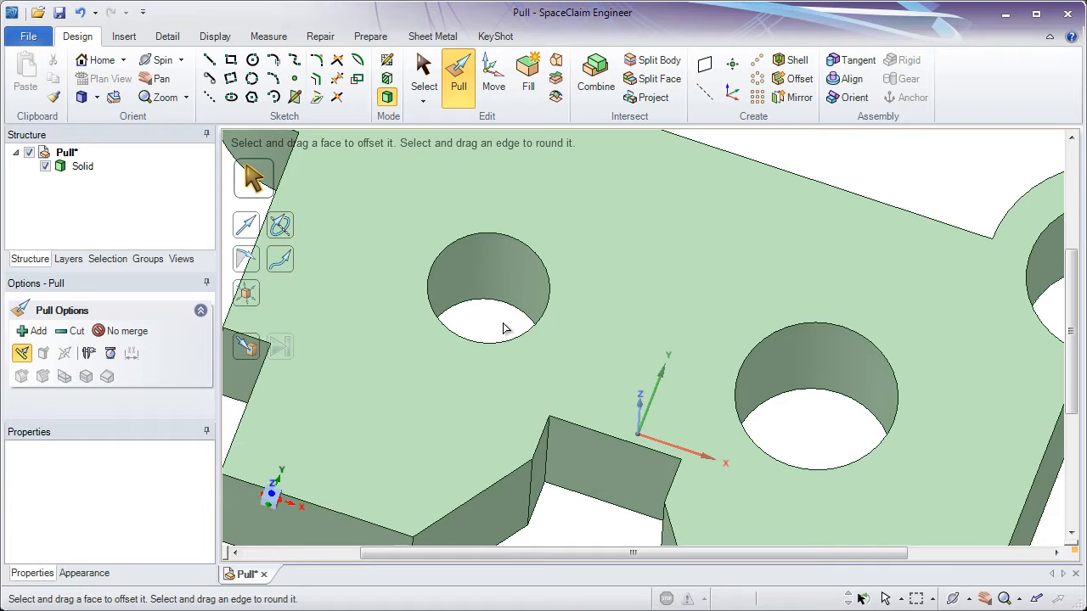
Step: Pull the other inner hole's cylindrical face with Up To, using the resized hole's face as reference to match its radius
middle_drag(504, 329, 506, 309)
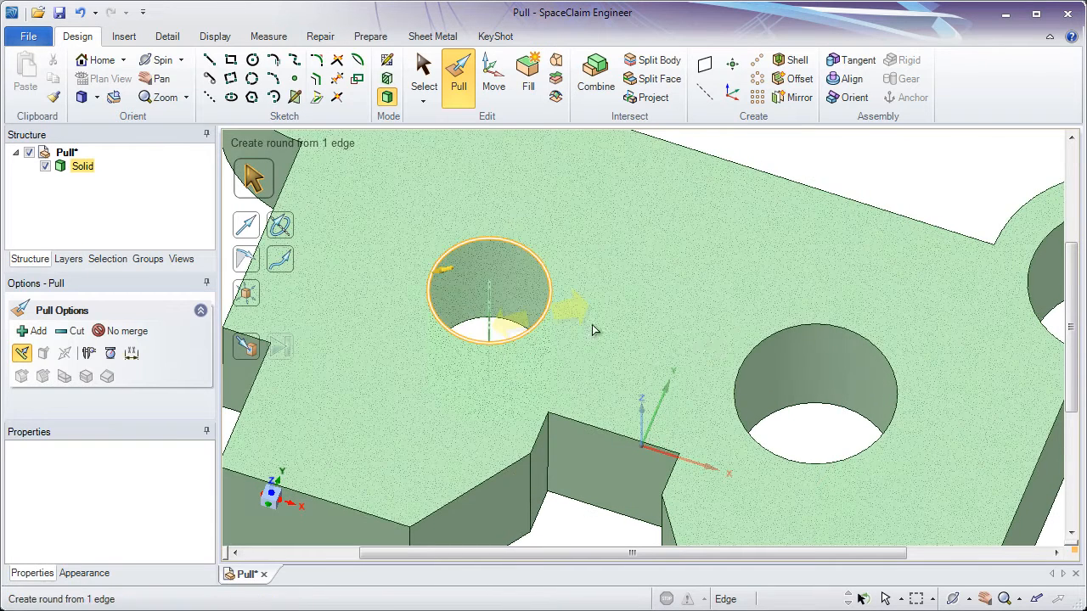
click(784, 367)
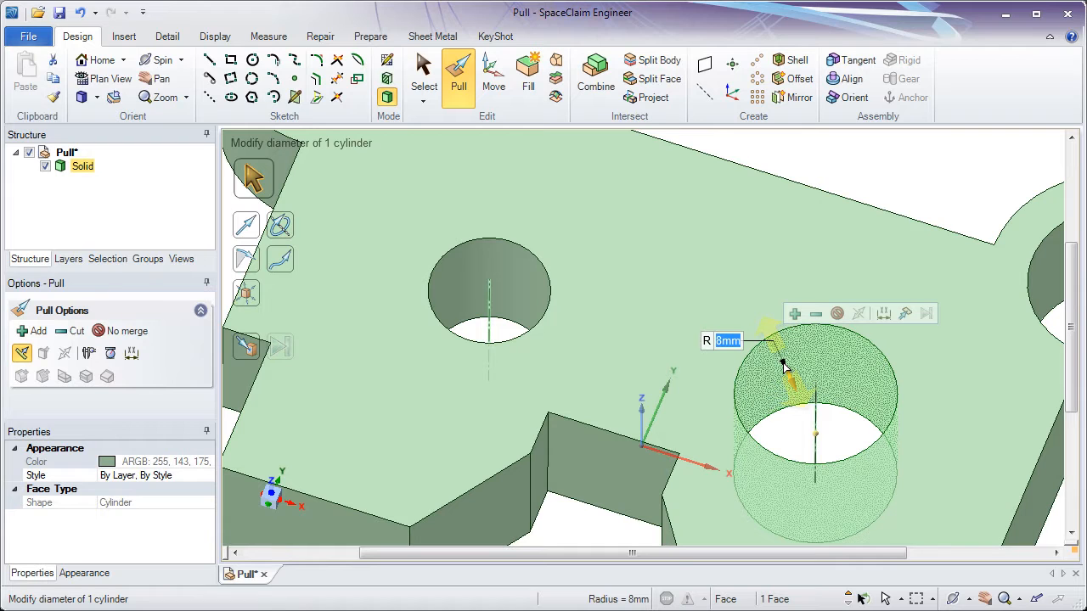
click(905, 316)
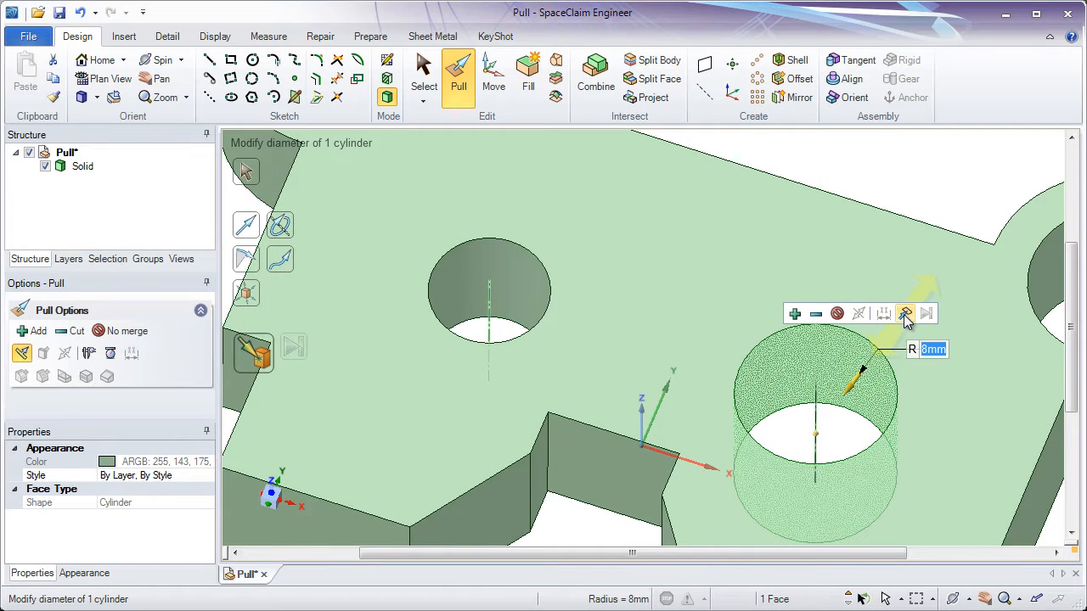
click(514, 284)
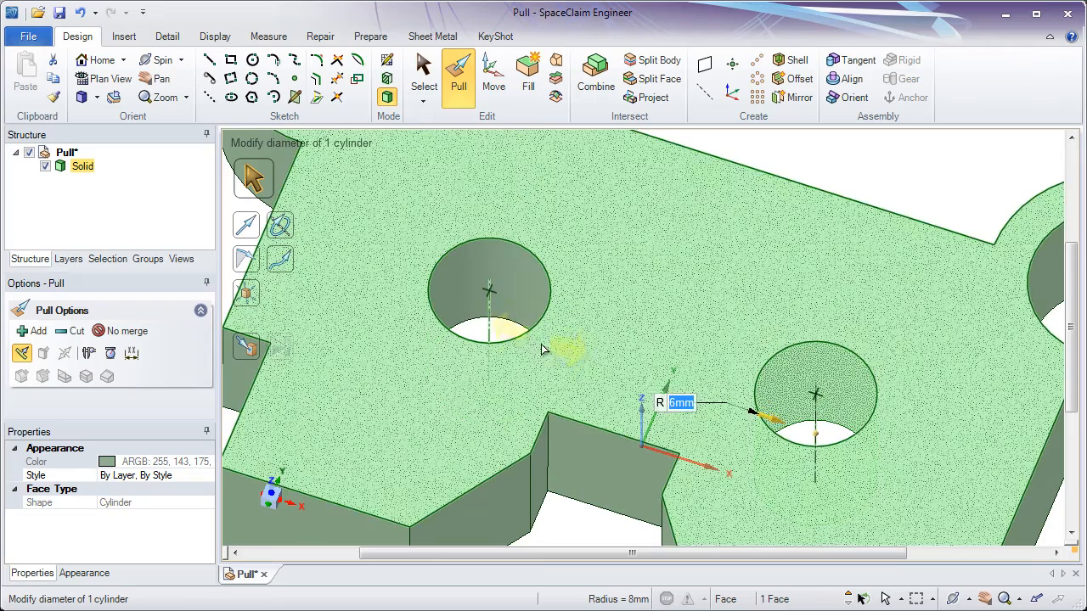
middle_drag(544, 350, 547, 271)
scroll(551, 303, down, 3)
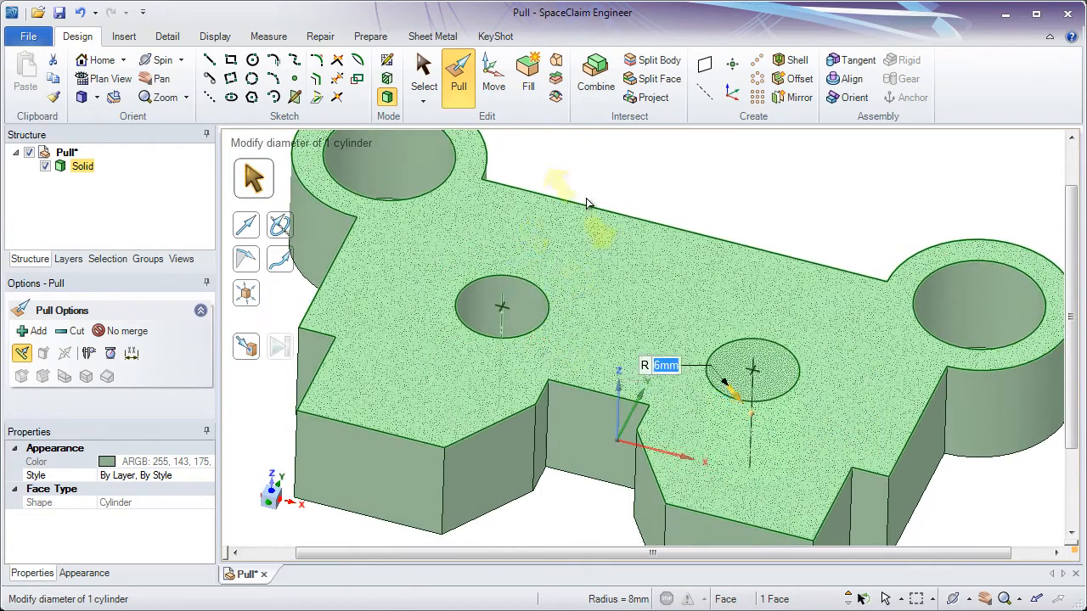
click(608, 184)
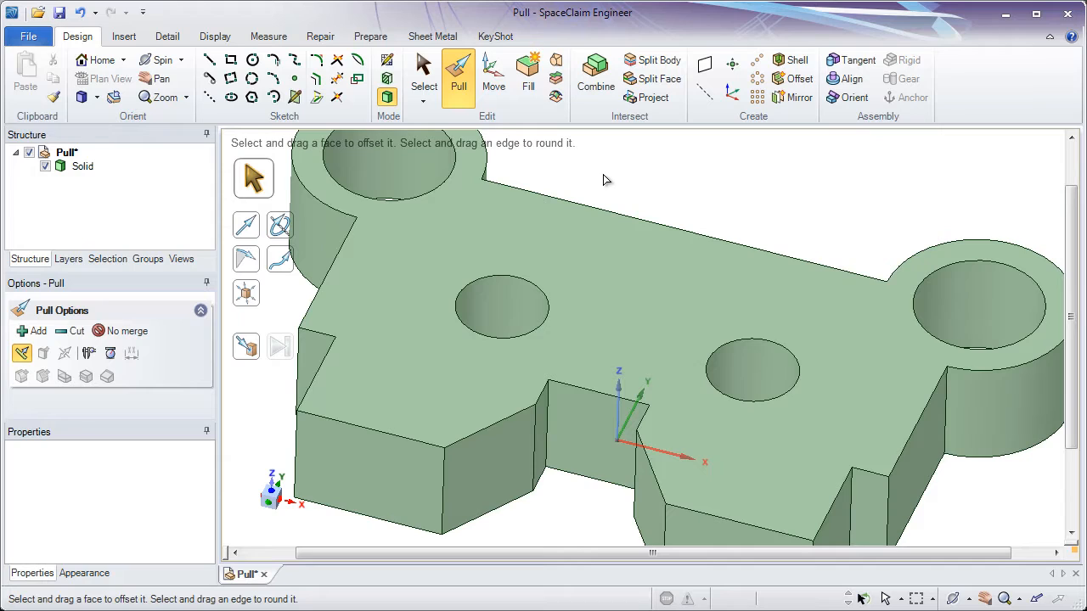
Step: Start a Circle sketch on the plane of the notch's back face
click(252, 61)
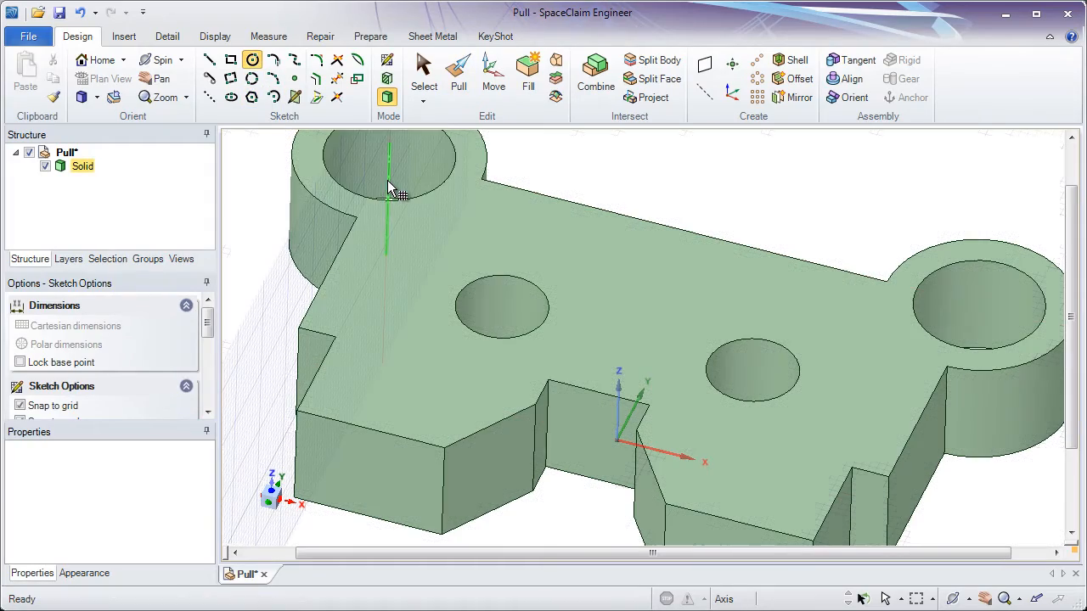
click(422, 209)
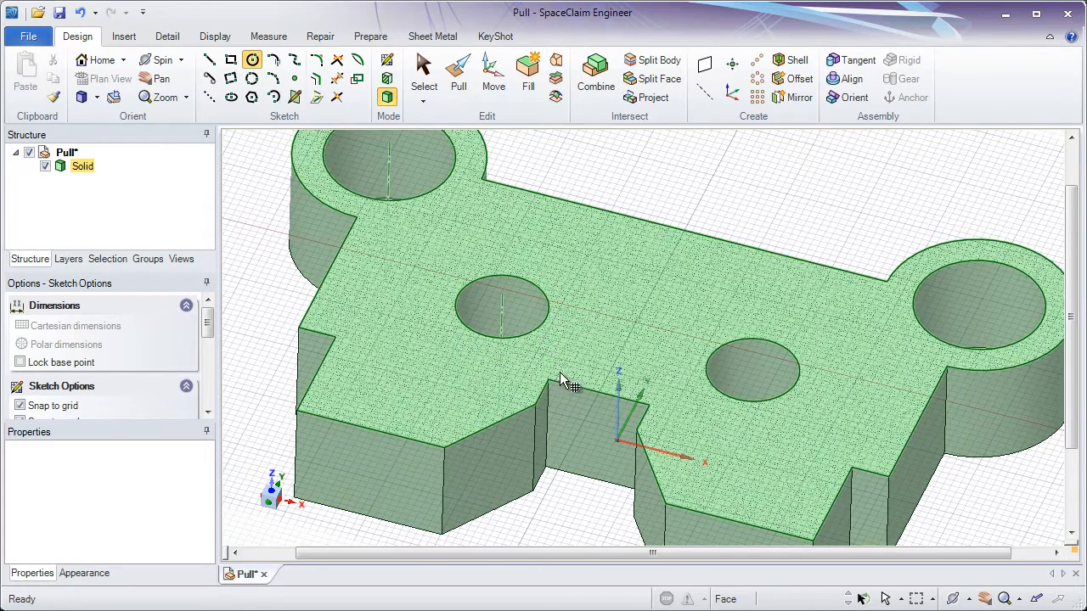
click(577, 449)
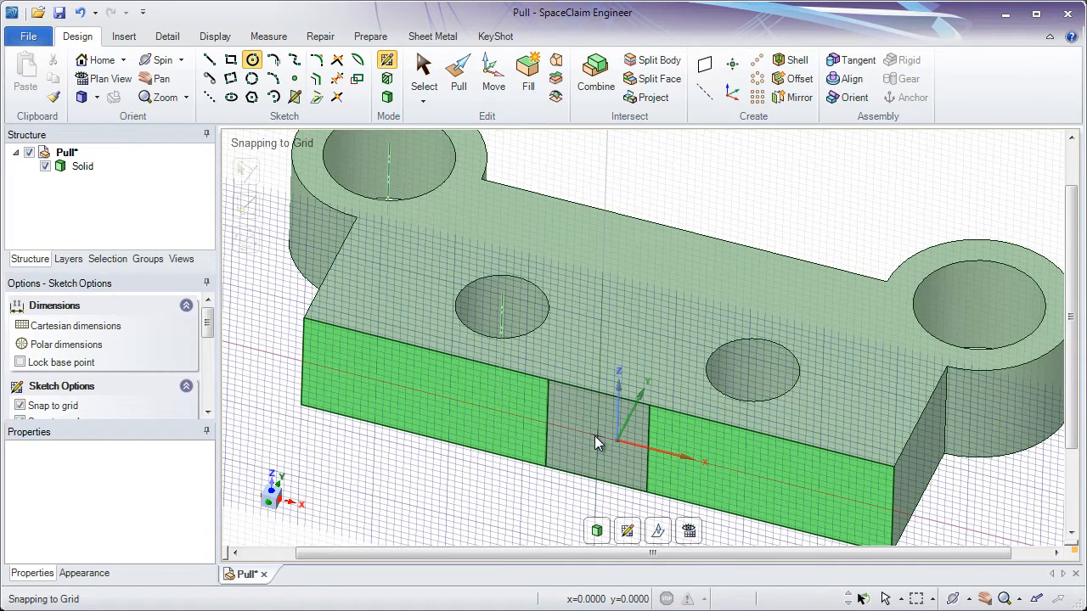
Step: Try Clip Scene Above Grid off and on again, and leave Fade Scene Under Grid switched on
click(205, 43)
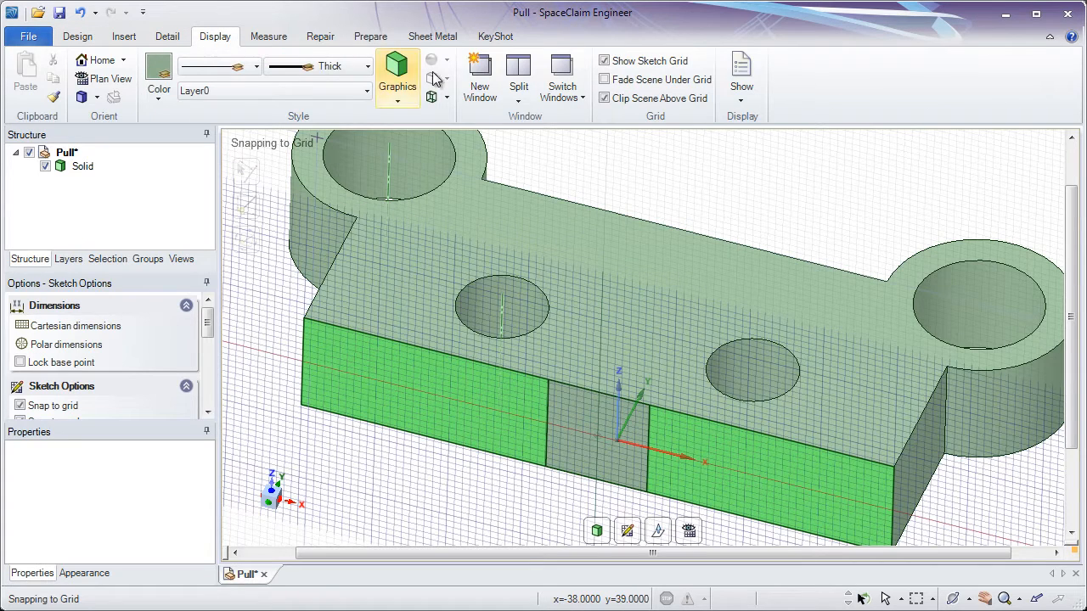
click(605, 79)
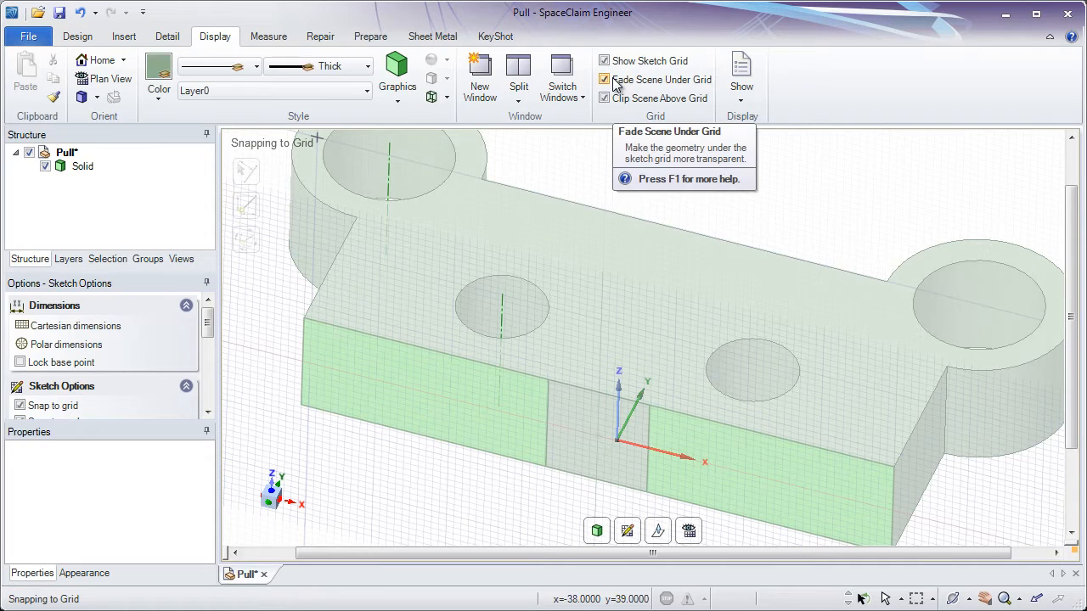
click(605, 99)
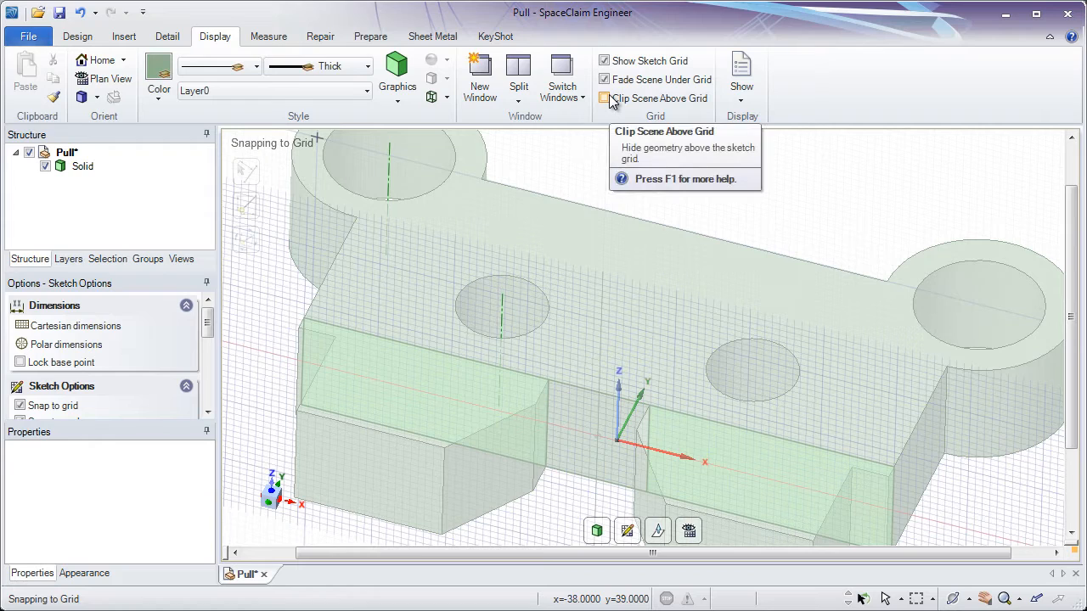
click(605, 98)
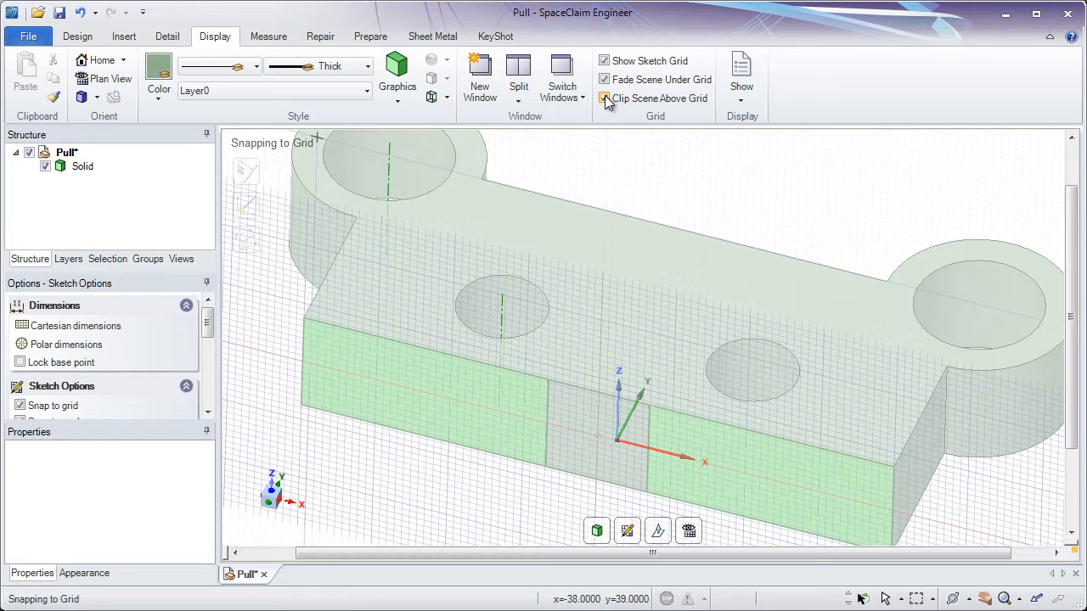
click(604, 80)
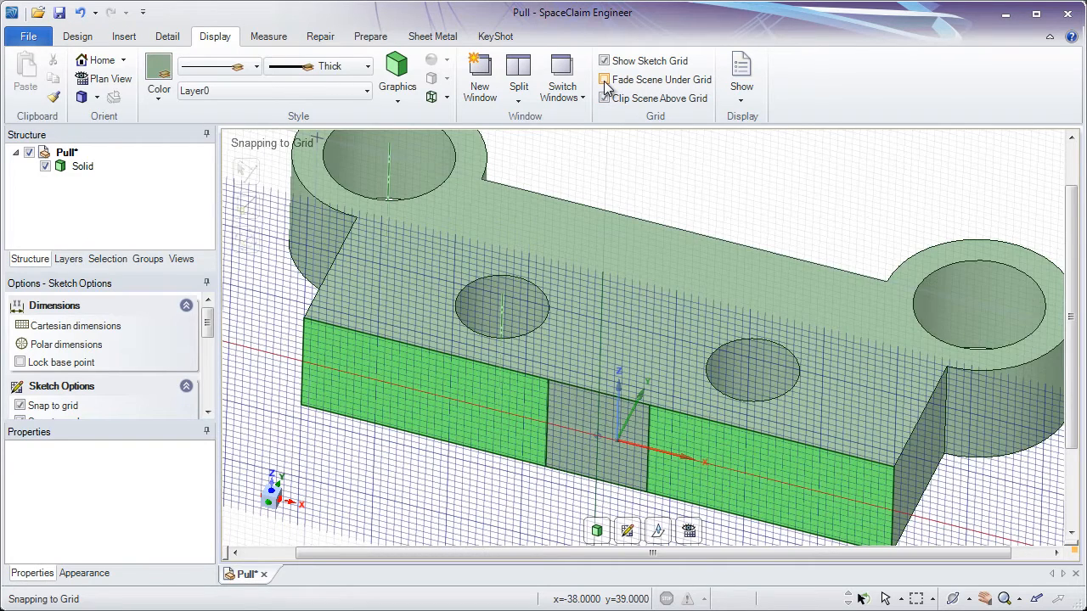
click(604, 80)
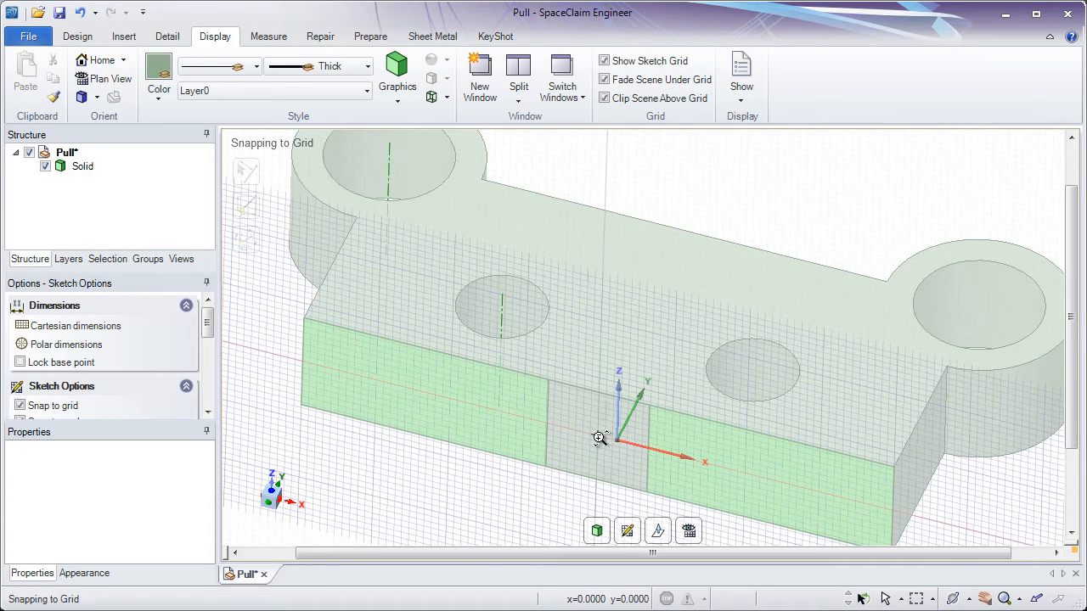
Step: Draw a 6 mm diameter circle centred on the sketch origin in the middle of the notch's back face
scroll(599, 438, up, 4)
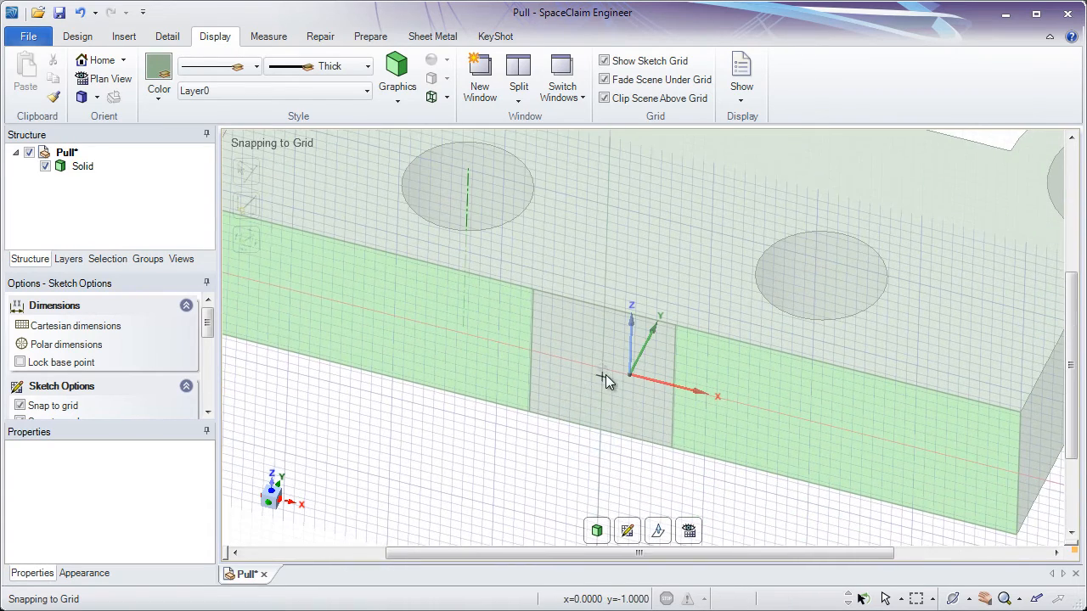
key(c)
click(601, 369)
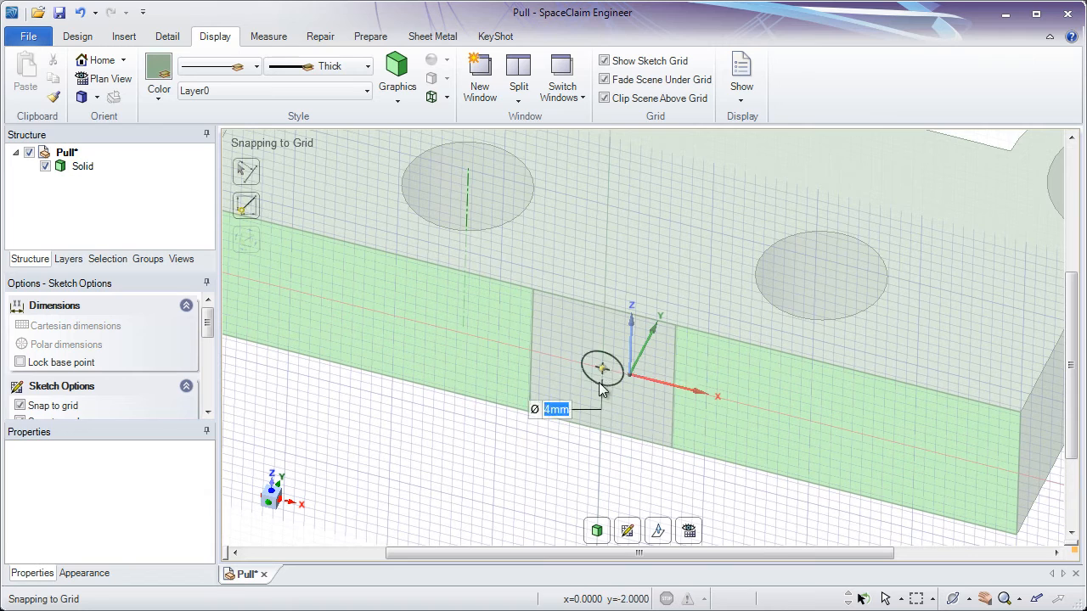
text(6mm)
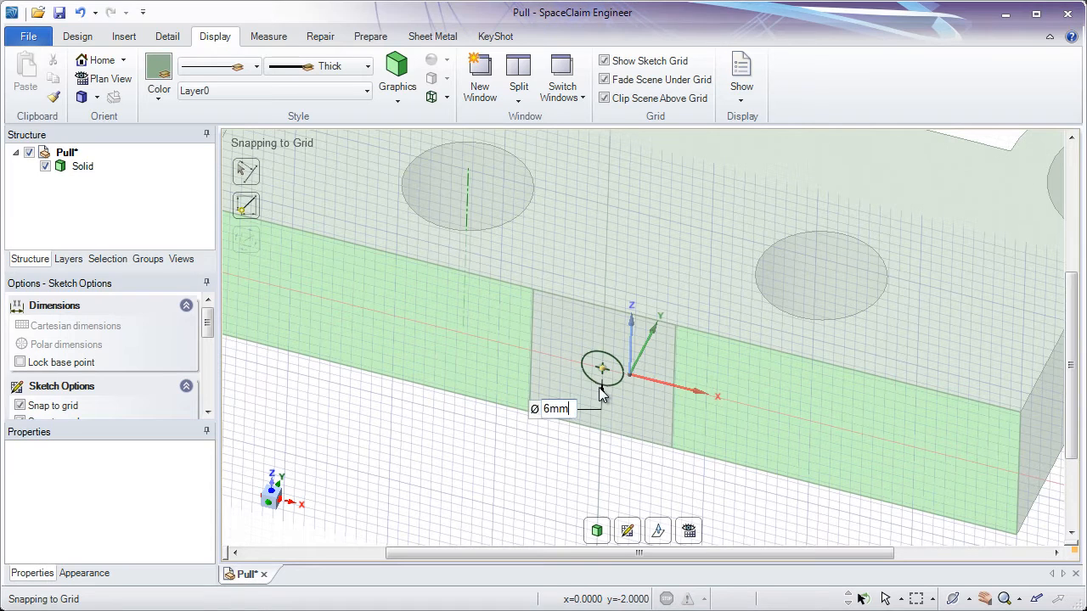
key(Return)
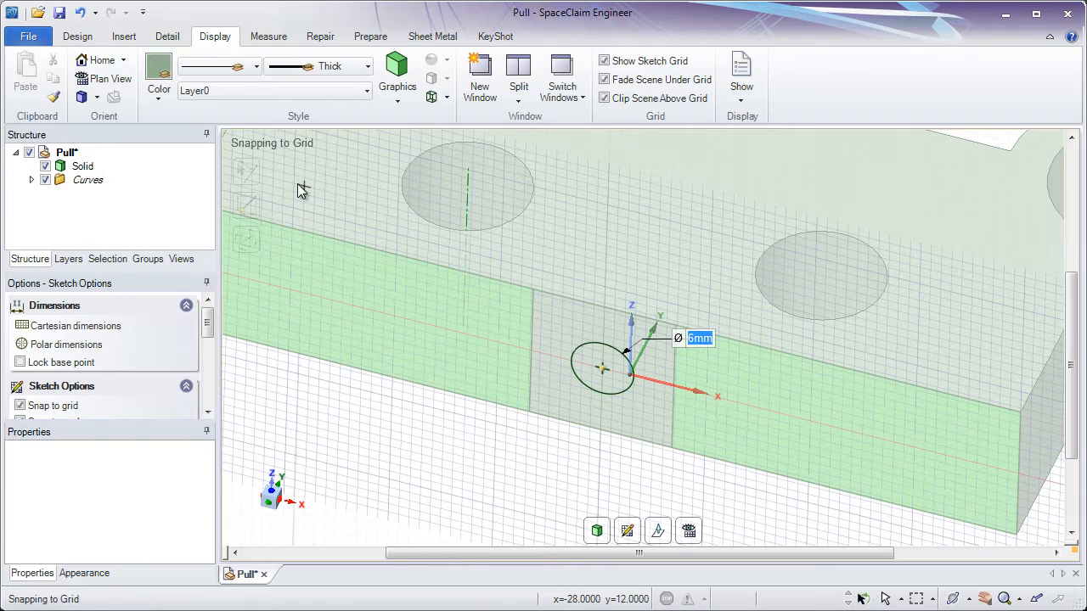
Step: Return to 3D with the Pull tool, cut the circular region through the block as a hole, and clear the selection
click(78, 36)
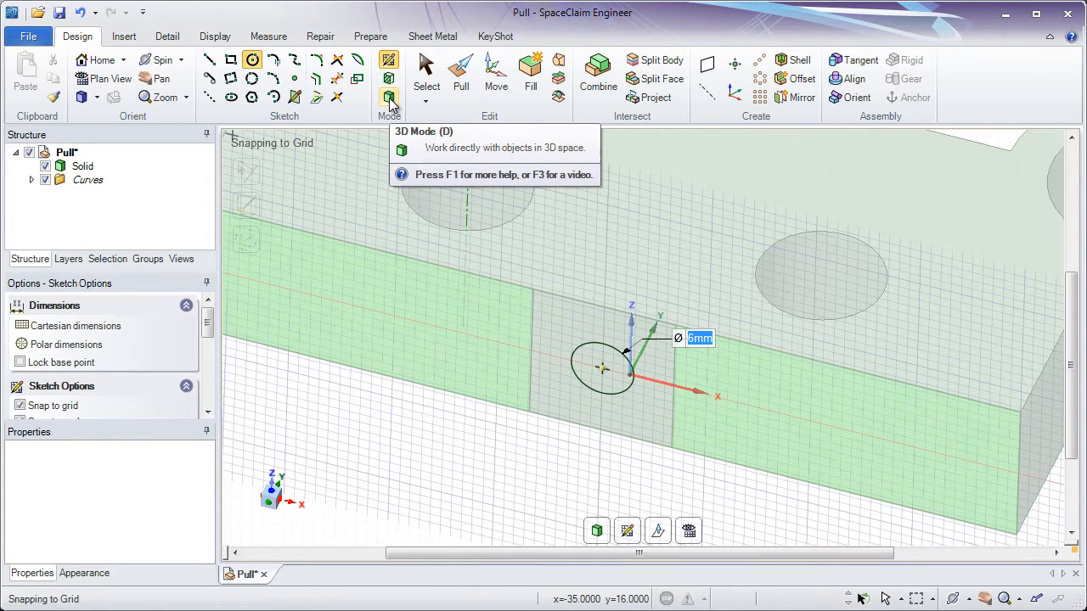
click(460, 85)
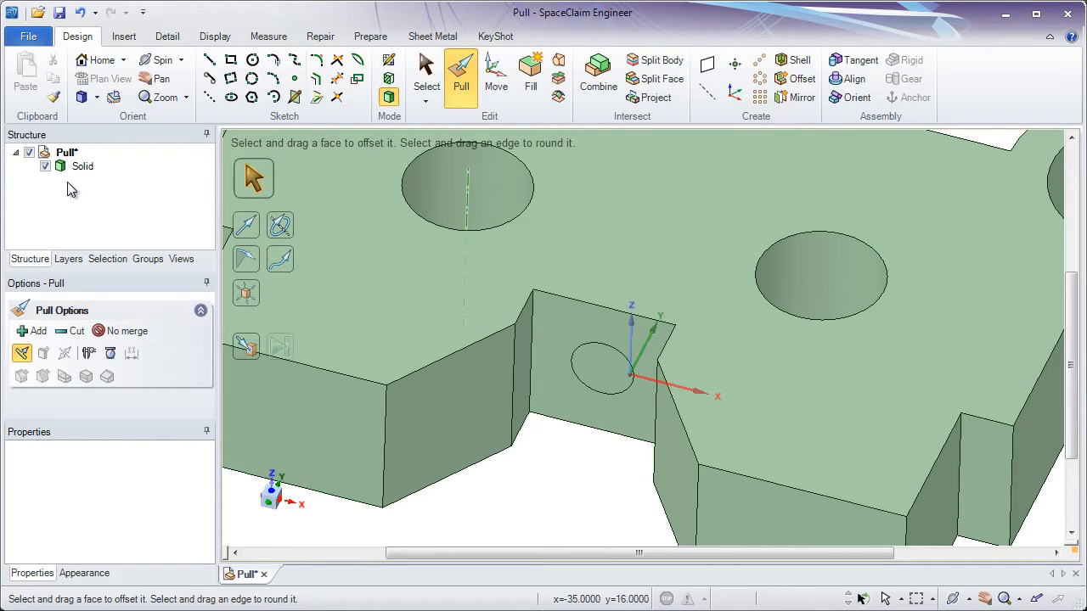
click(340, 297)
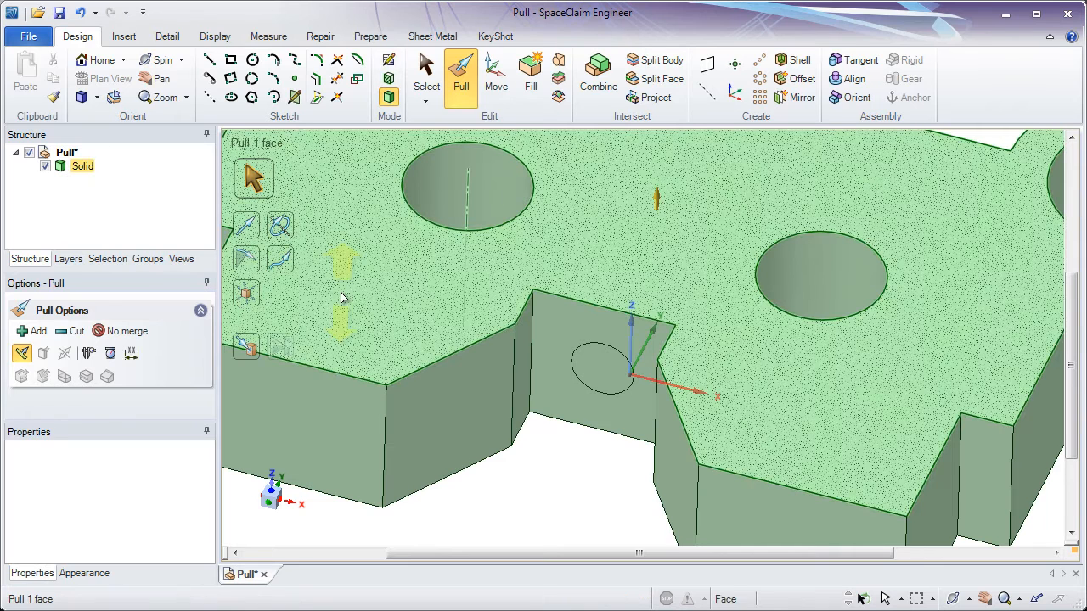
click(553, 338)
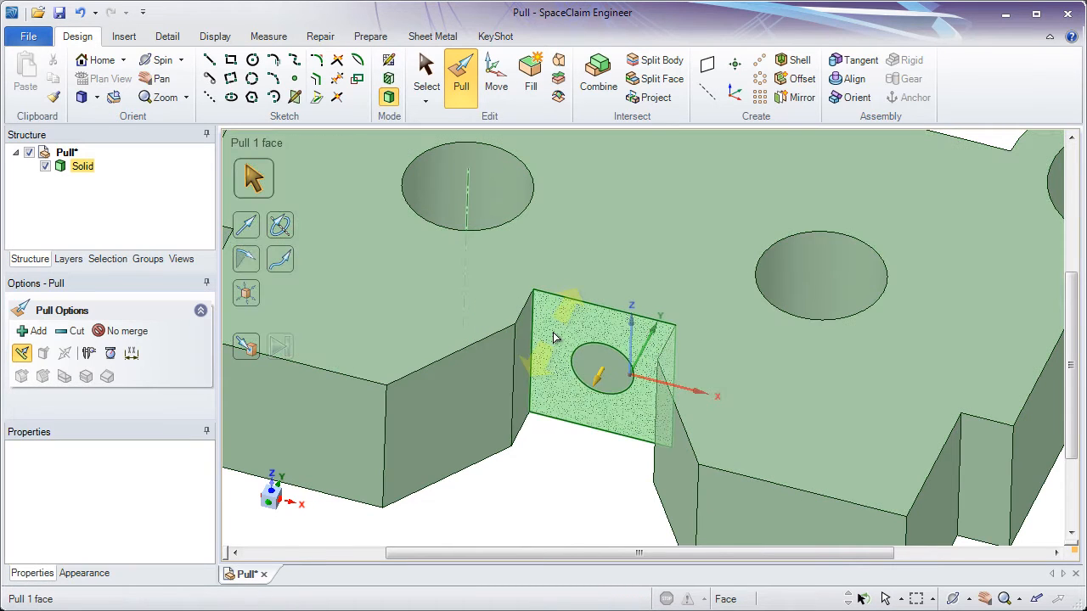
click(595, 371)
click(579, 341)
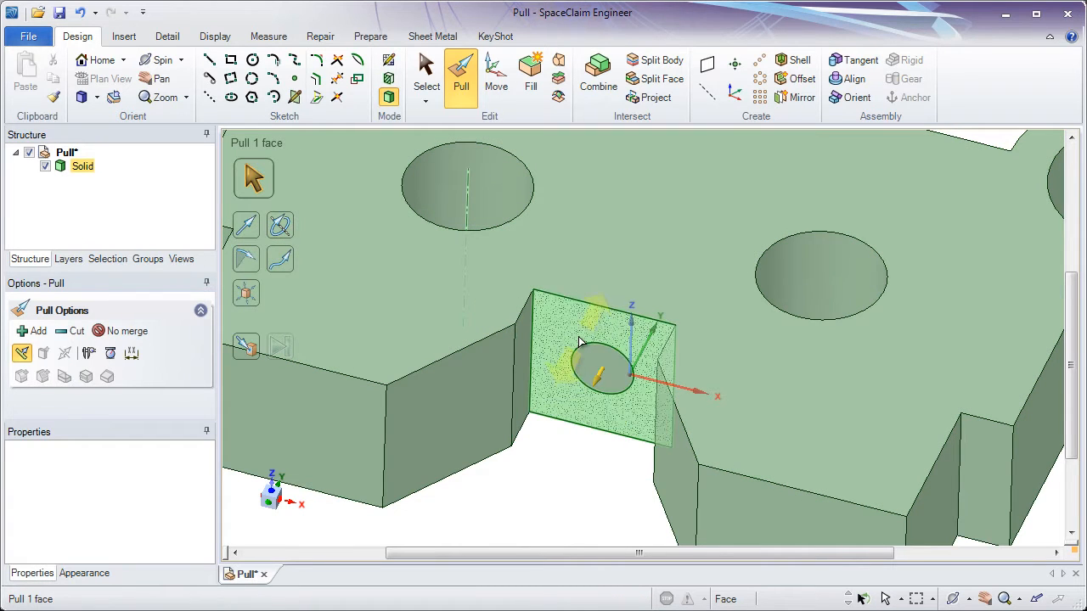
click(597, 371)
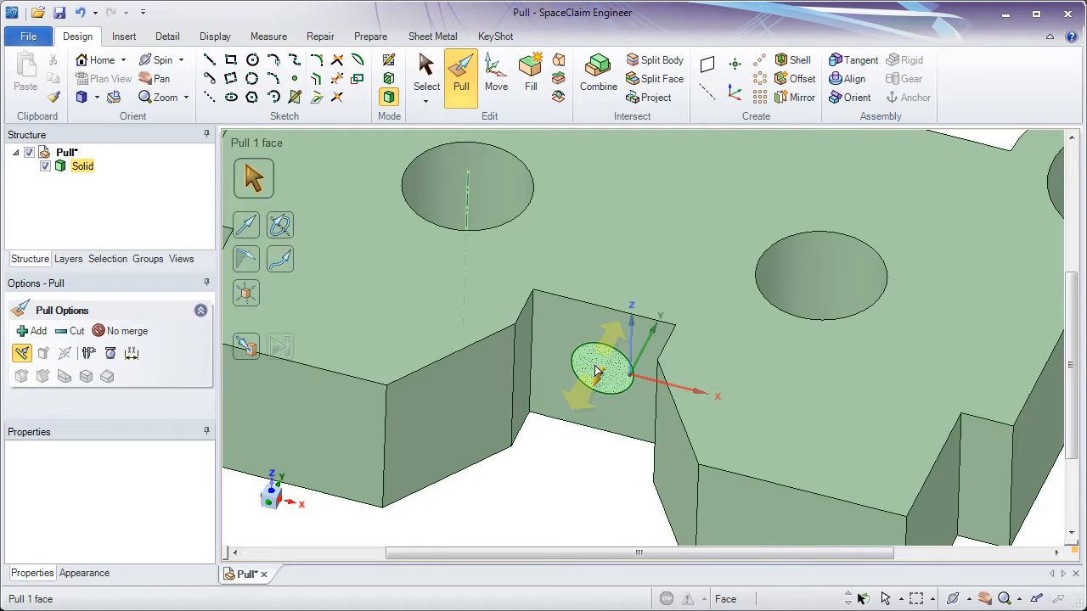
click(596, 371)
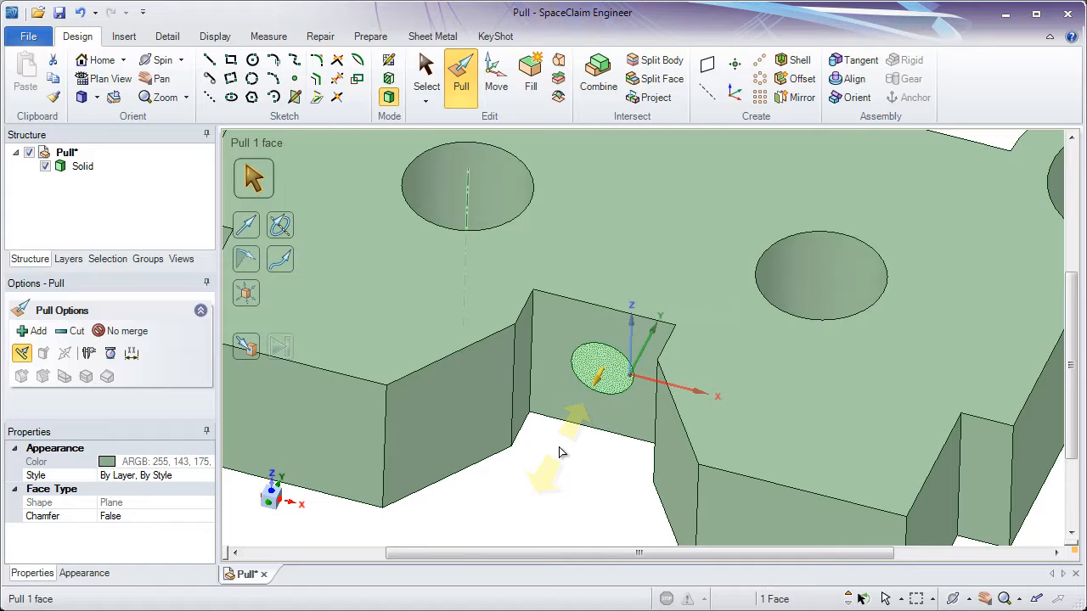
drag(560, 452, 761, 179)
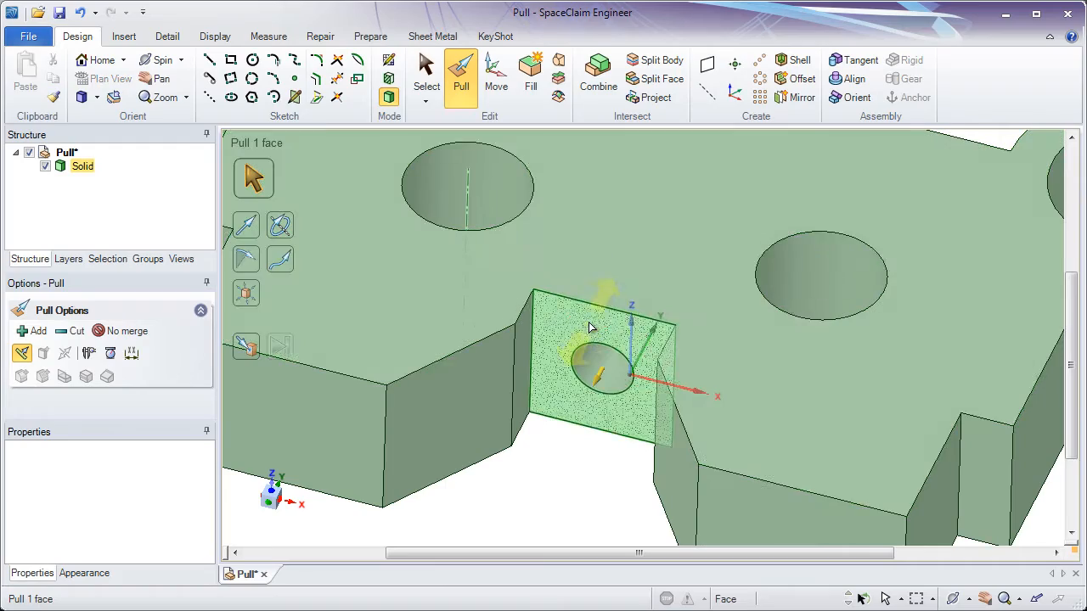
middle_drag(589, 326, 605, 310)
click(617, 316)
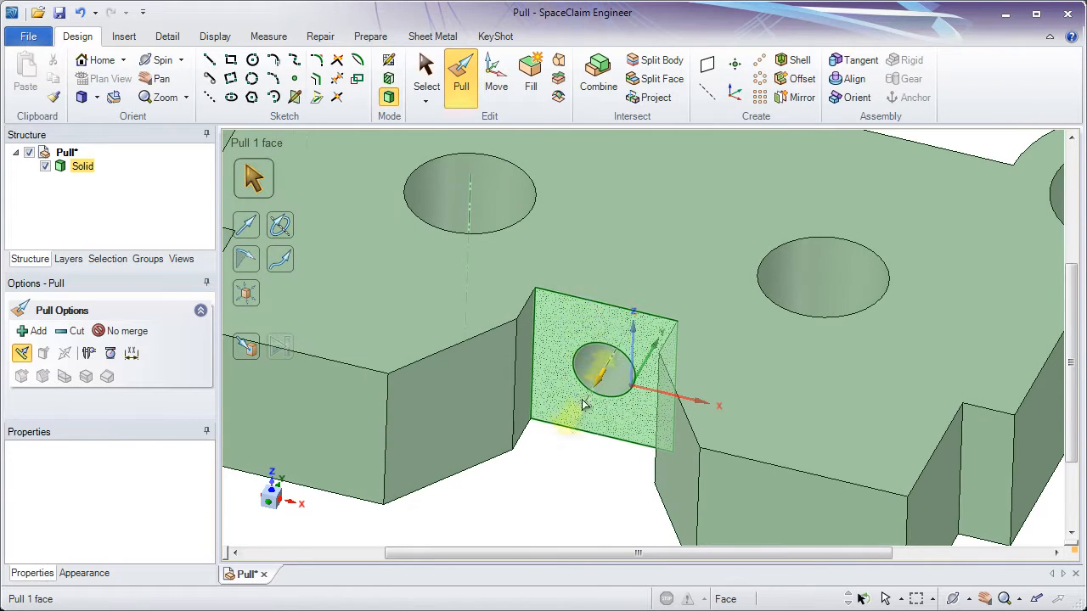
click(559, 458)
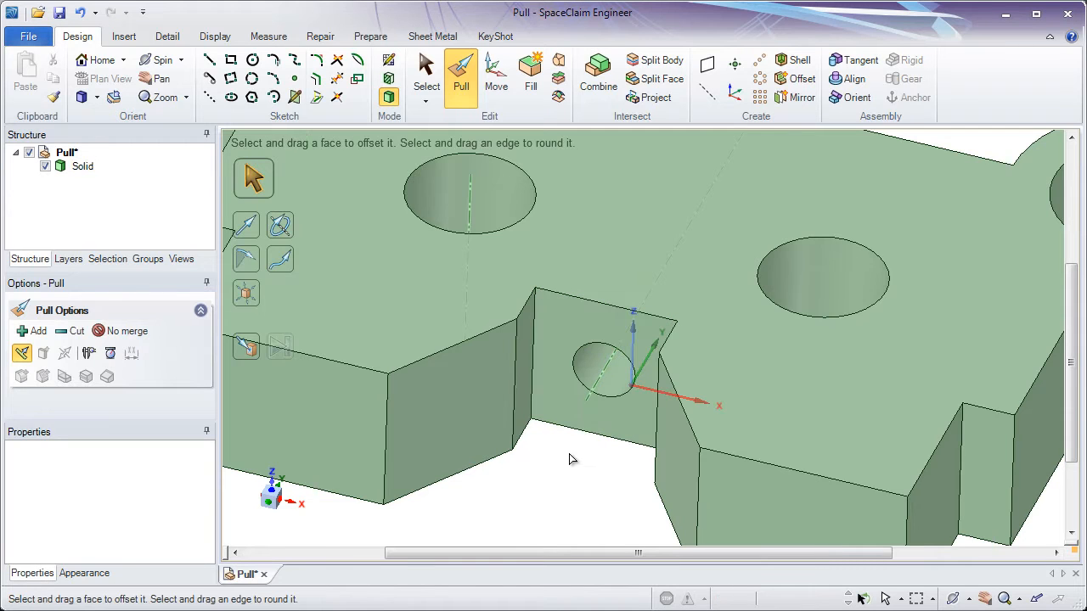
Step: Start a Rectangle sketch on the plane through the new hole's axis and view the sketch plane straight on
click(590, 387)
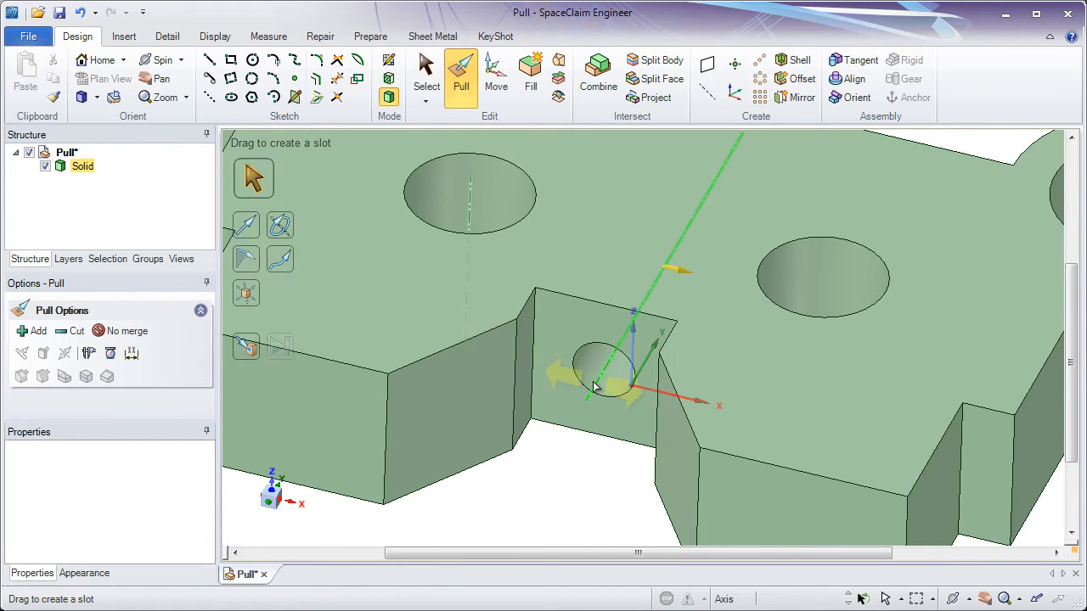
click(594, 386)
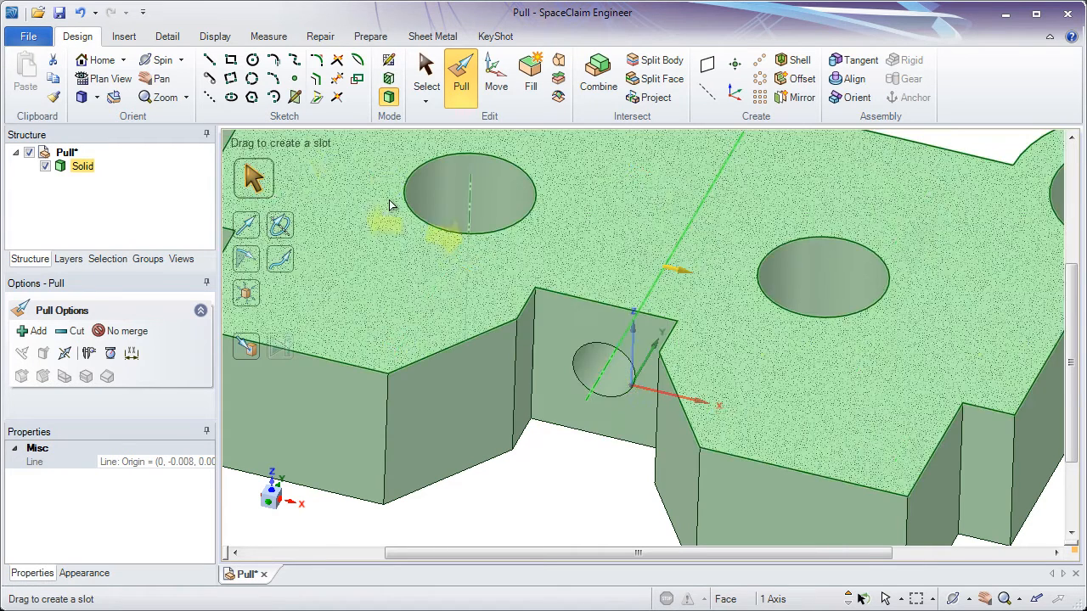
click(231, 63)
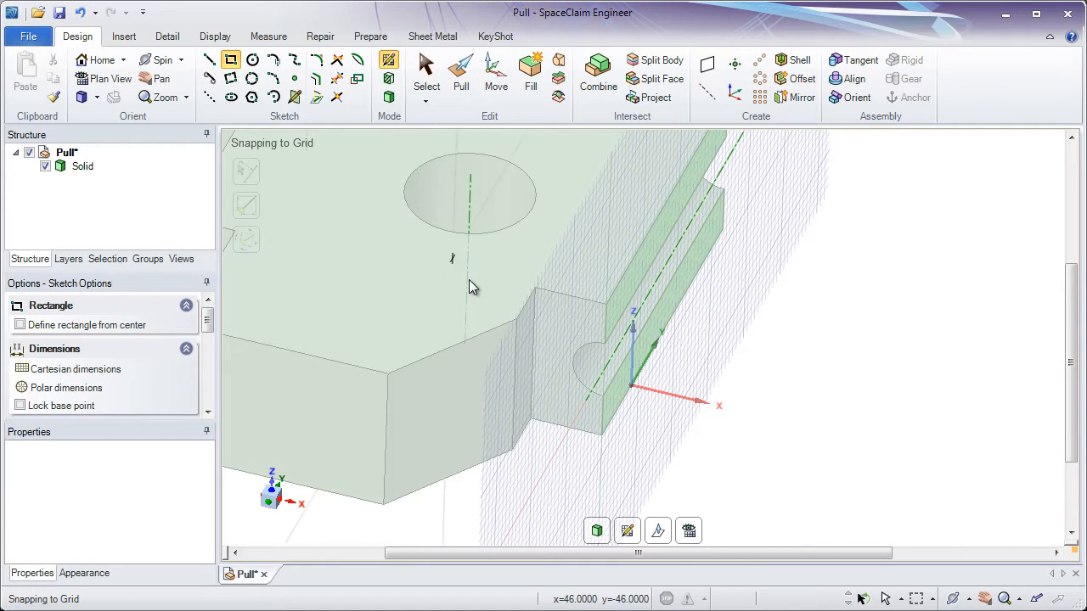
middle_drag(495, 306, 501, 241)
mouse_move(561, 255)
middle_down()
mouse_move(470, 223)
mouse_move(376, 213)
mouse_move(369, 226)
mouse_move(331, 197)
mouse_move(388, 182)
mouse_move(491, 196)
middle_up()
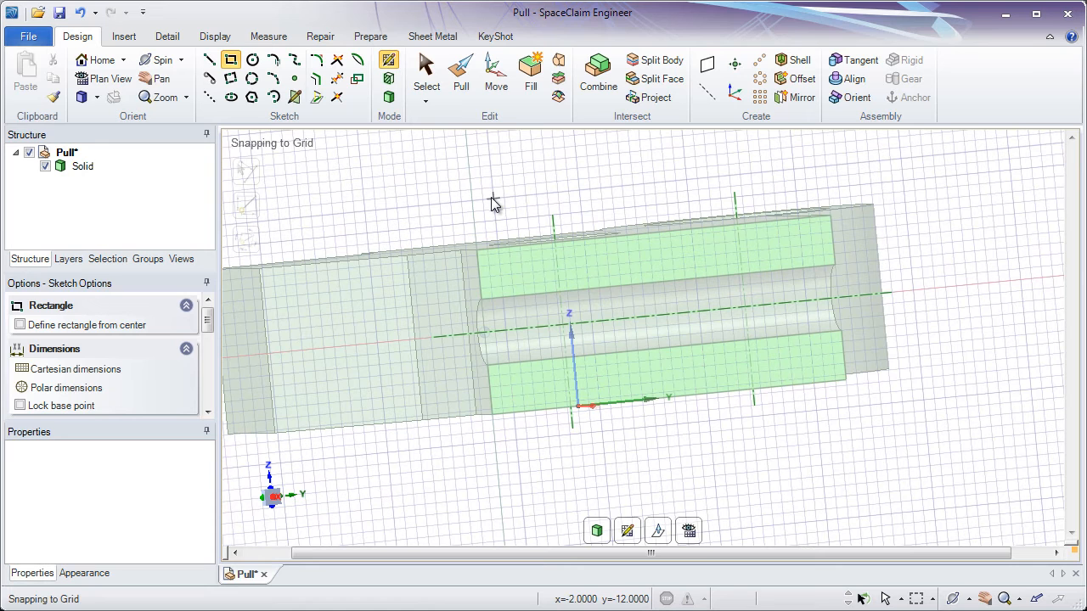
click(689, 531)
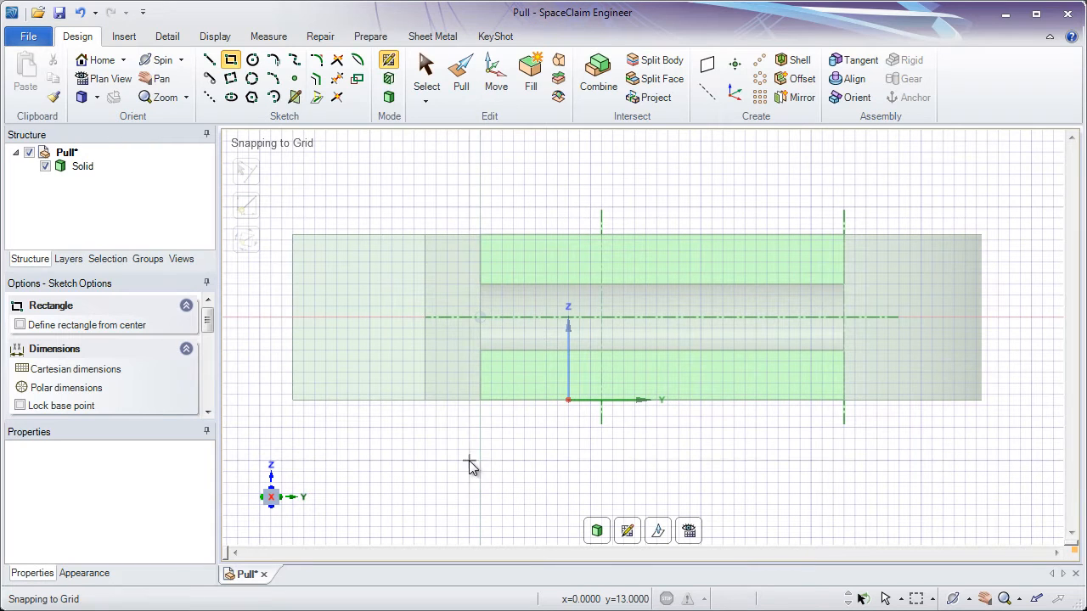
Step: Draw a 20 mm by 6 mm rectangle outward from the hole's mouth, spanning its diameter, and turn it into a surface with Pull
click(479, 286)
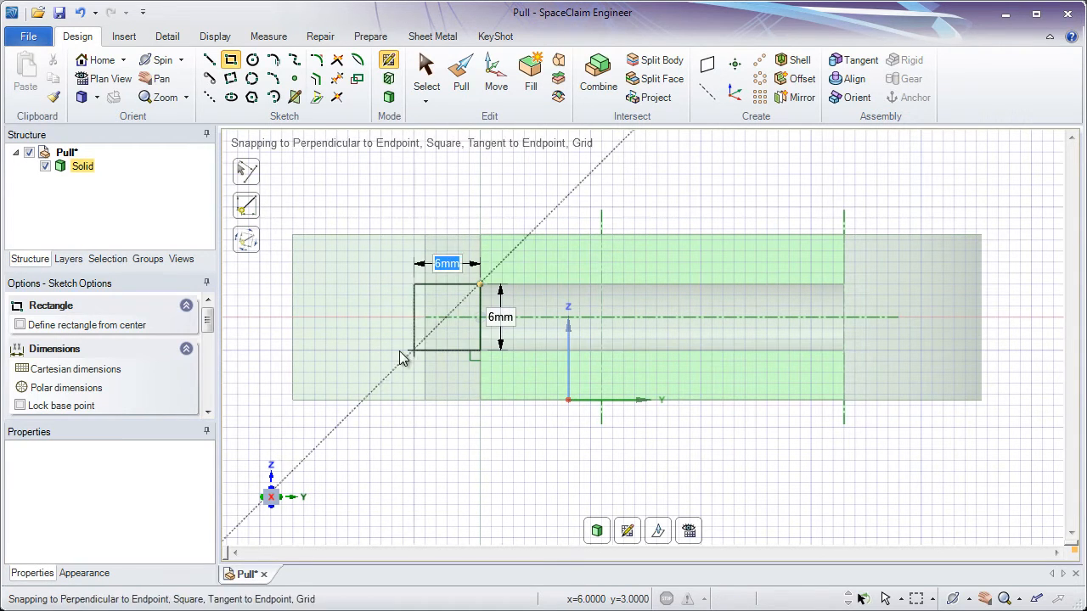
click(261, 356)
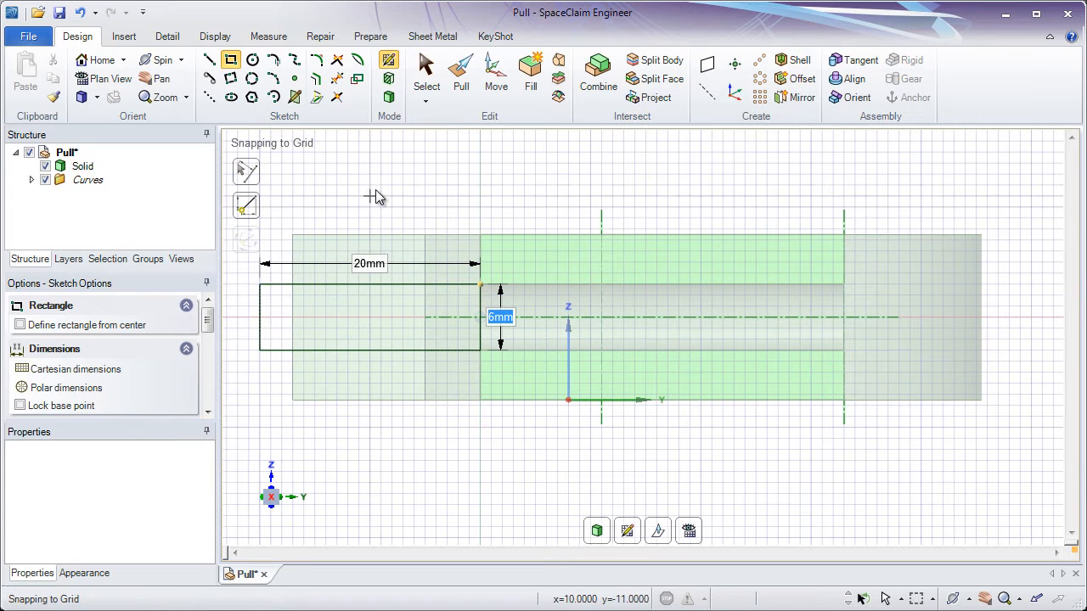
middle_drag(380, 195, 419, 213)
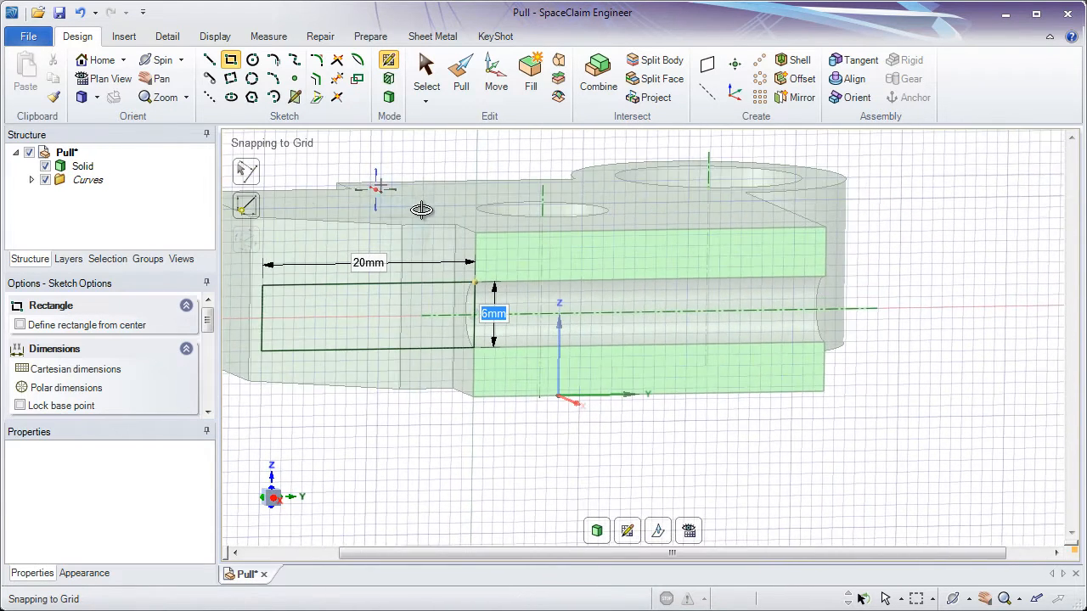
click(459, 84)
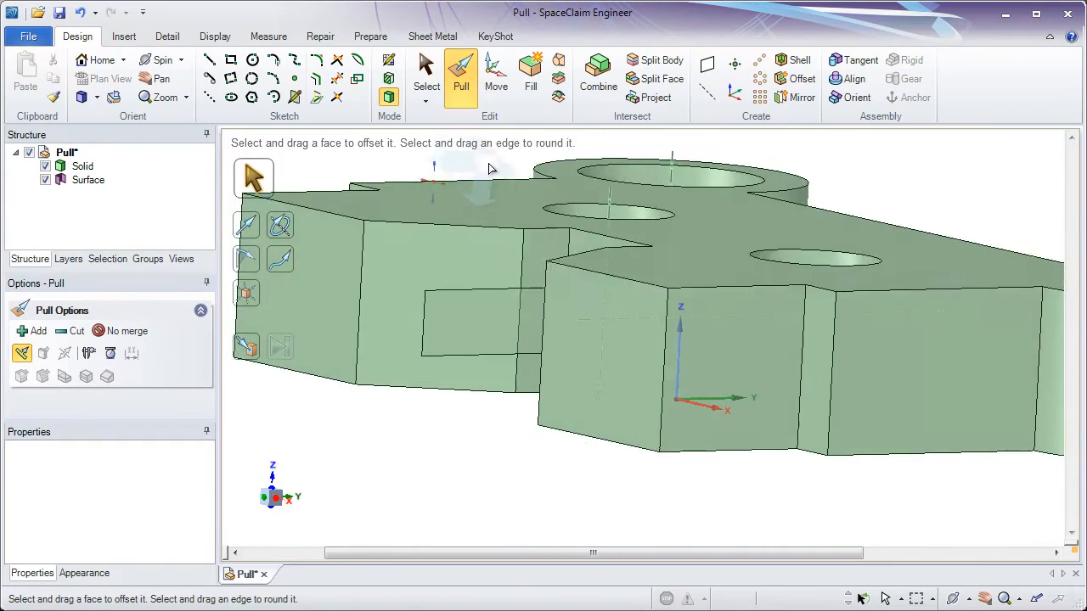
click(496, 199)
middle_drag(497, 201, 557, 273)
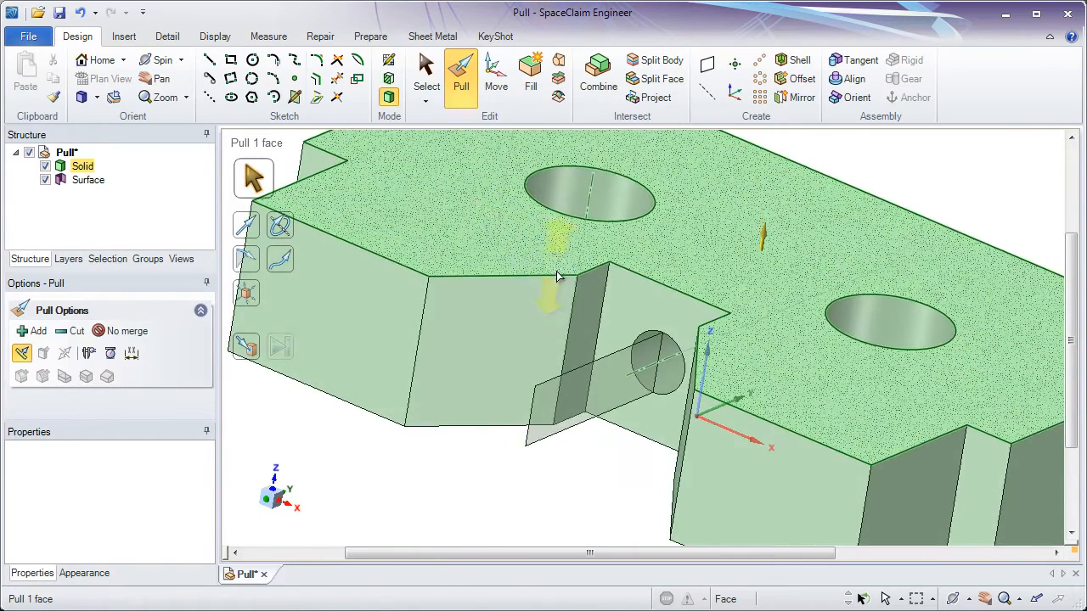
click(635, 348)
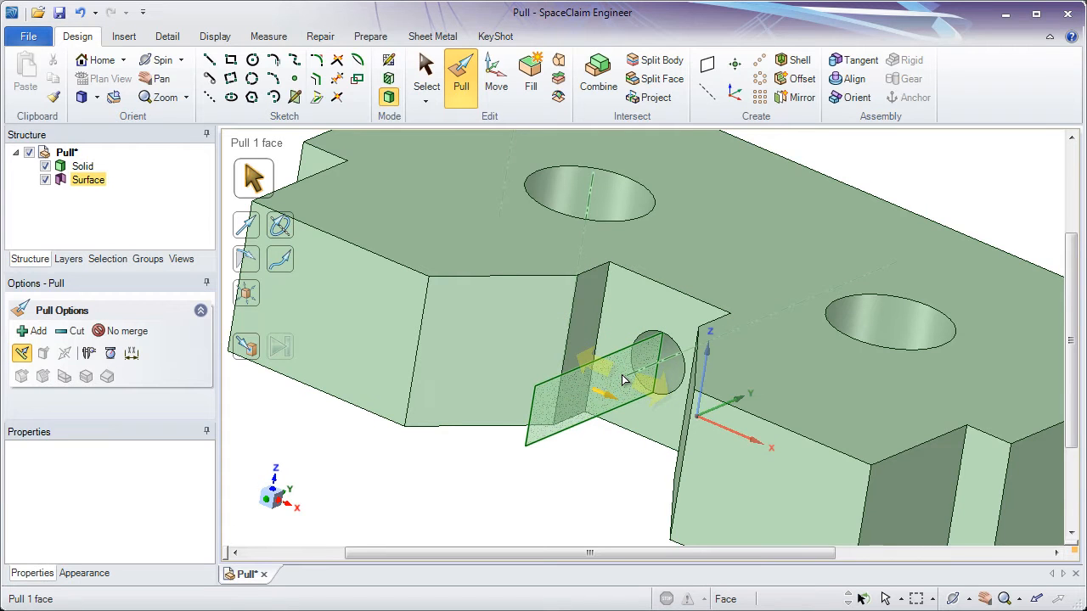
shift+middle_drag(618, 391, 581, 326)
ctrl+middle_drag(581, 326, 534, 295)
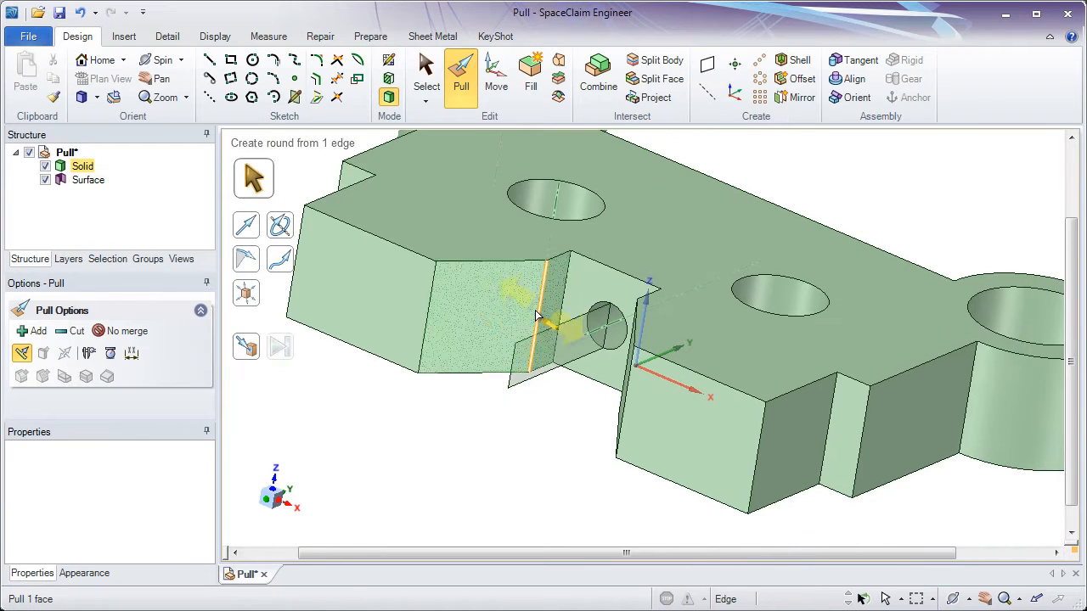
Step: Select the rectangular surface at the mouth of the notch's hole as the face for Pull
click(483, 404)
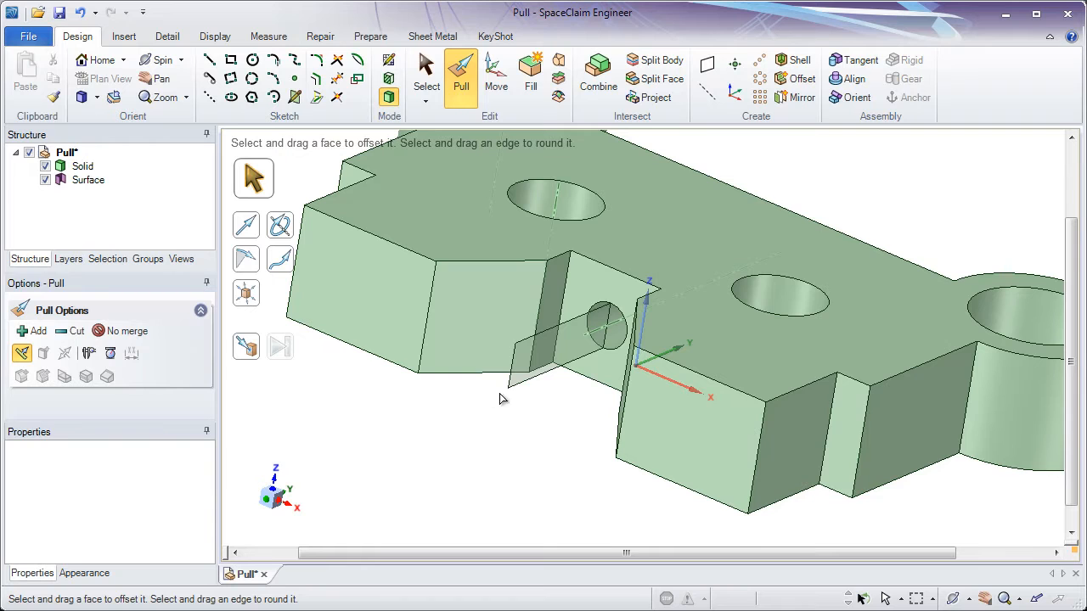
click(531, 369)
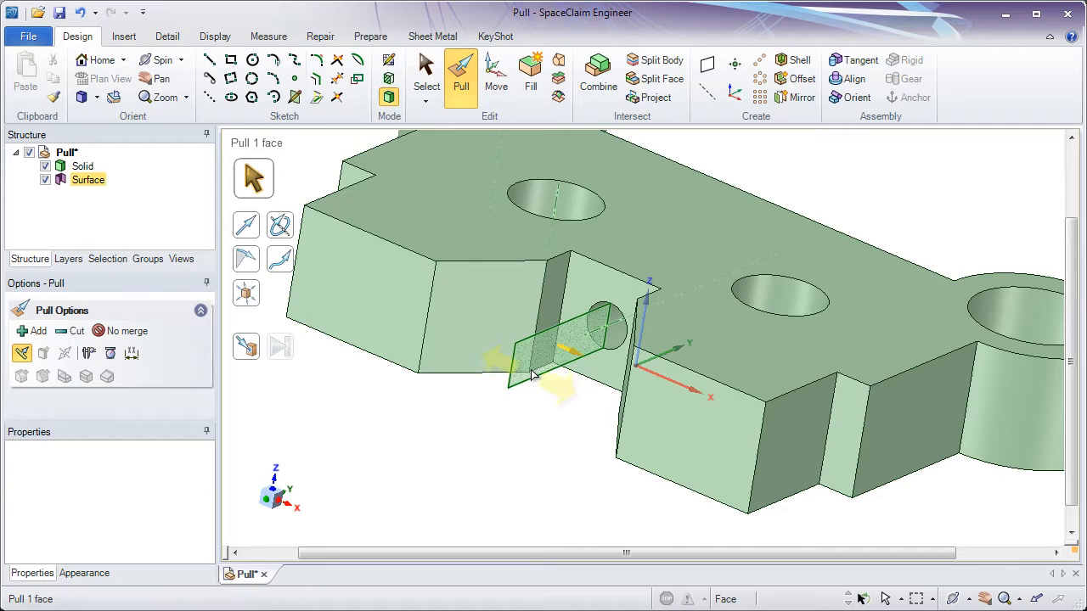
middle_drag(531, 370, 523, 413)
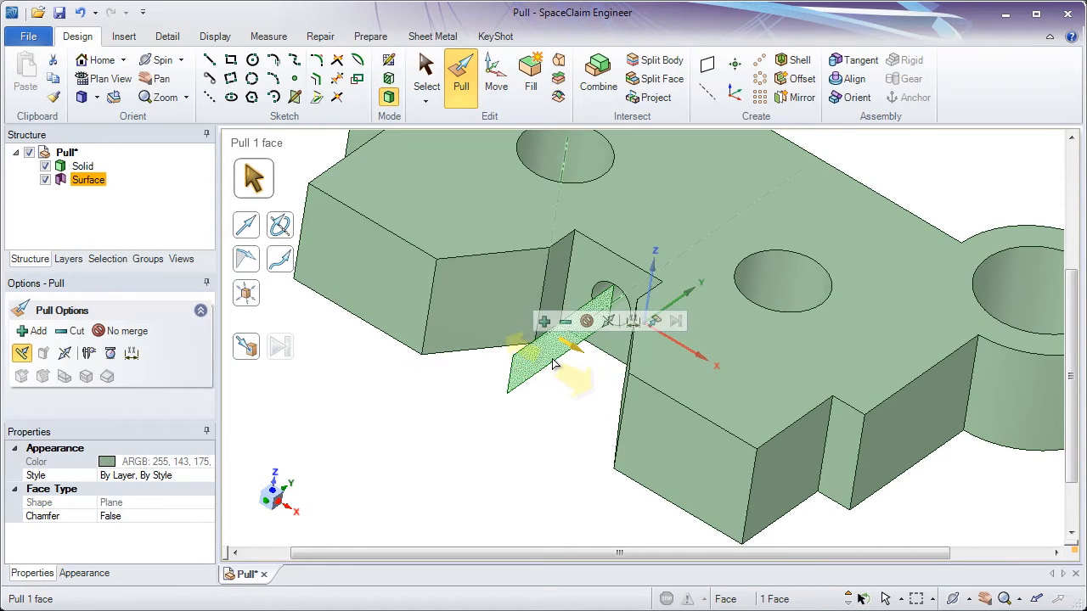
middle_drag(535, 374, 597, 375)
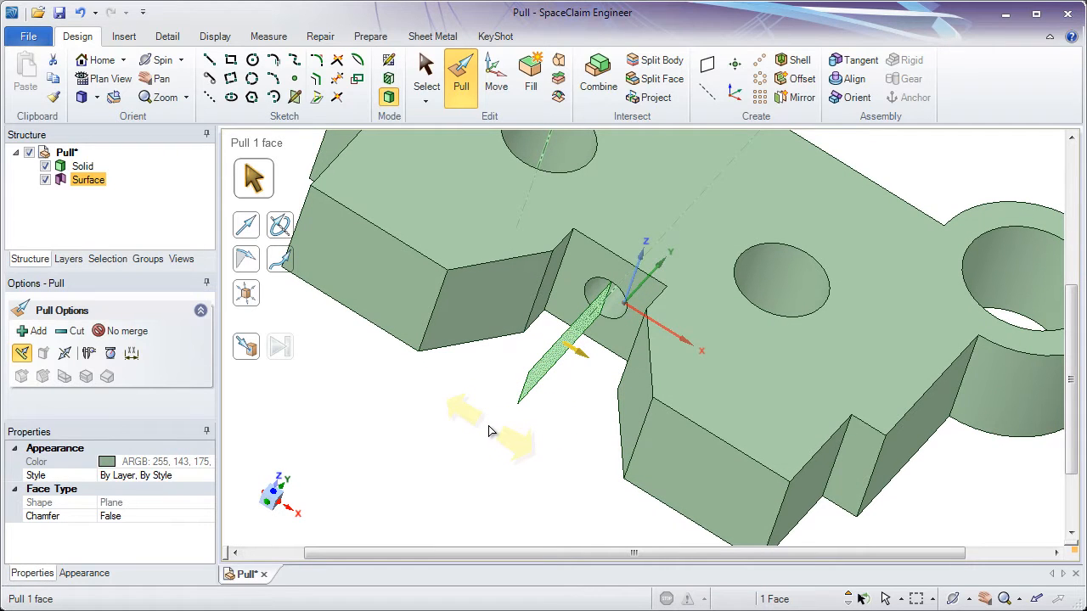
drag(489, 430, 451, 349)
key(Escape)
key(Escape)
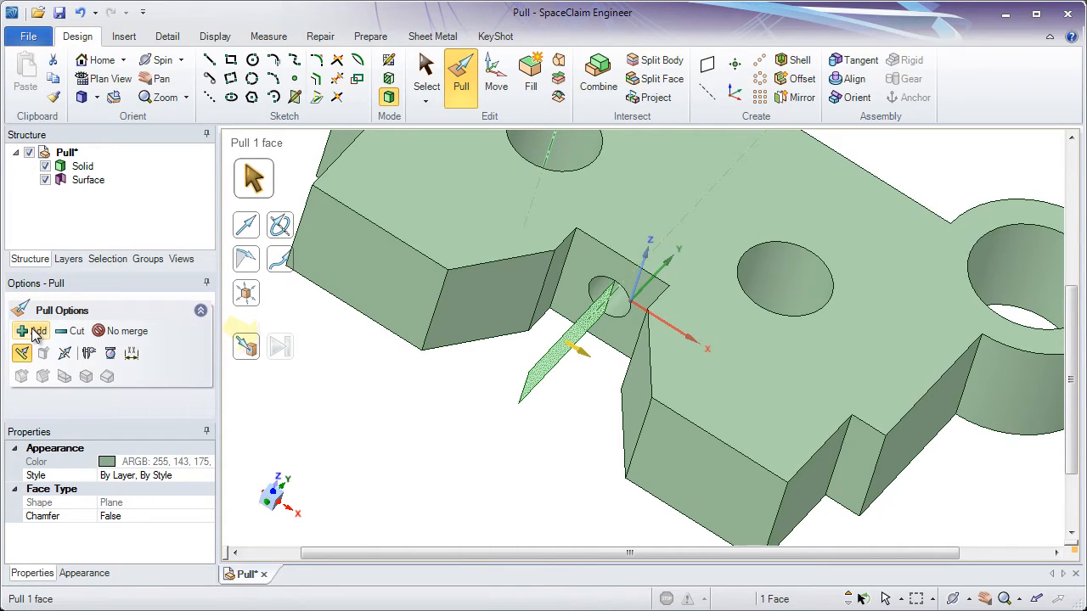
drag(485, 396, 493, 417)
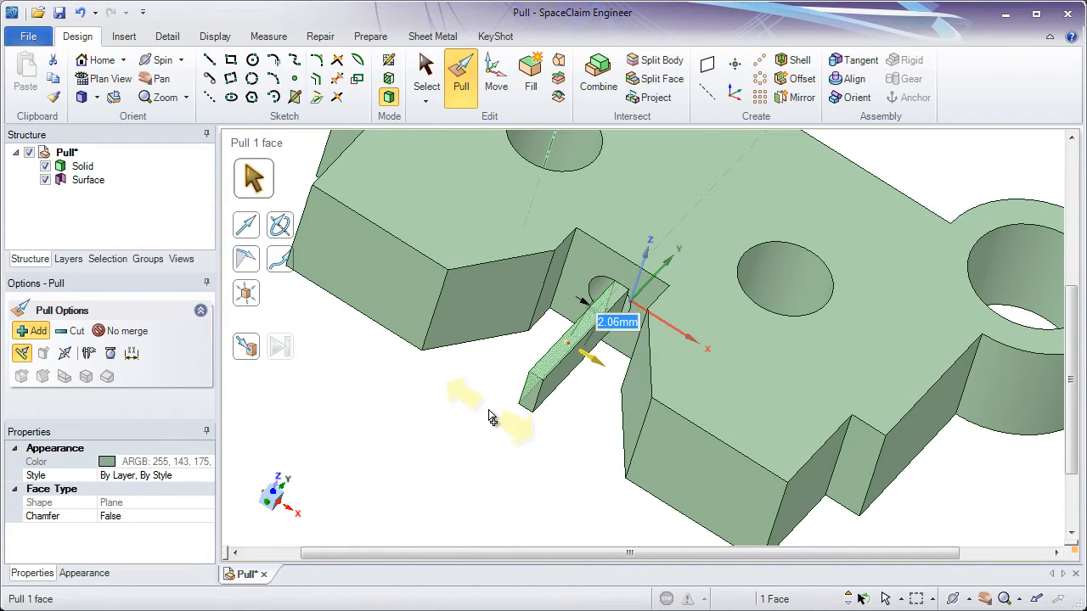
key(Escape)
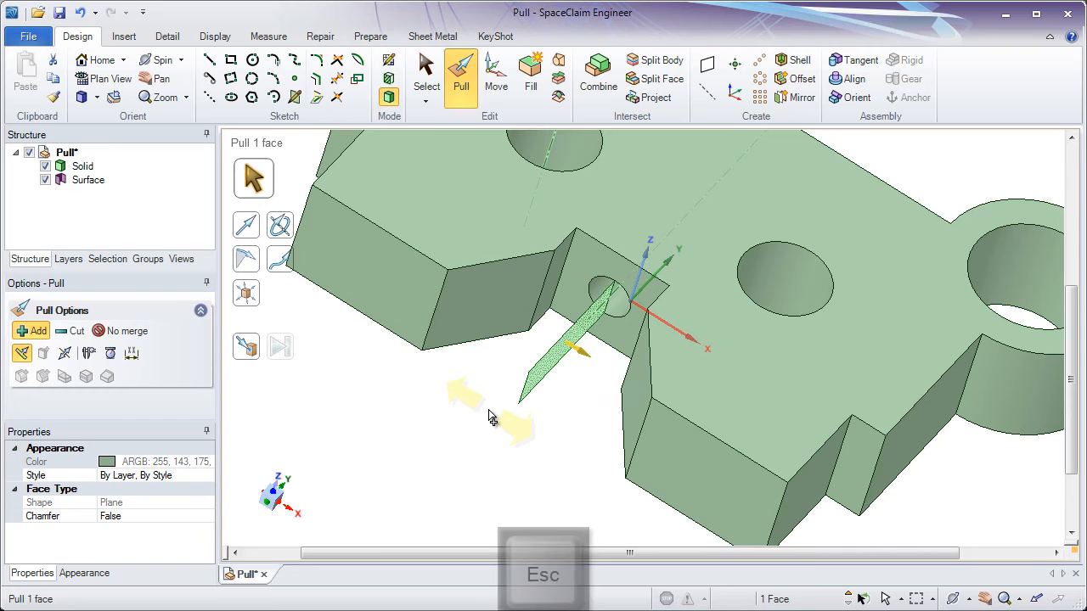
Step: Cut a horizontal slit through the block's front portions by pulling the rectangular surface in both directions with the Cut option
click(73, 332)
drag(456, 433, 643, 456)
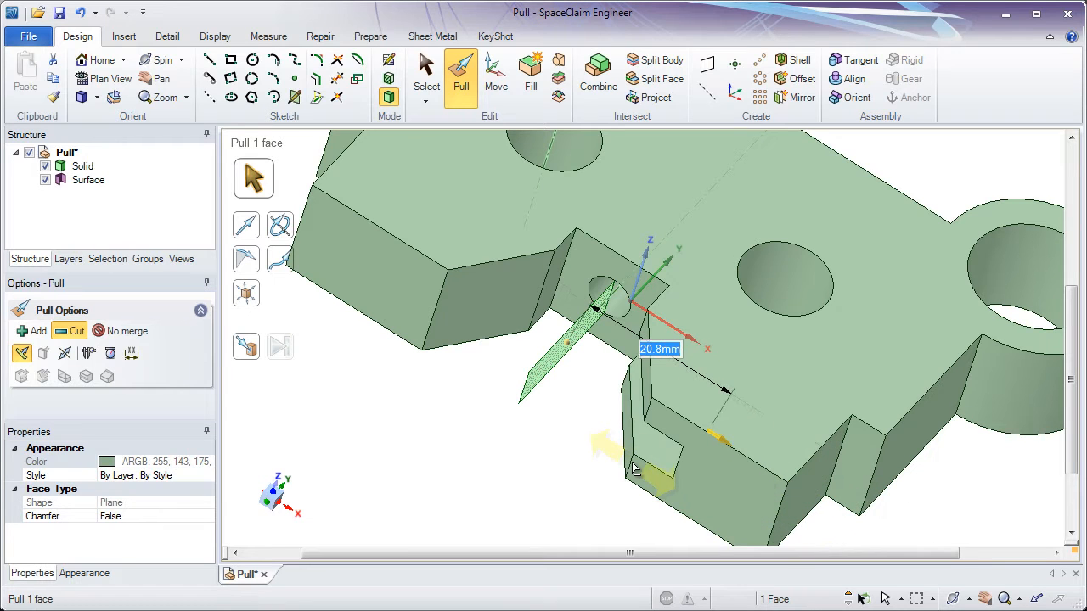
key(Escape)
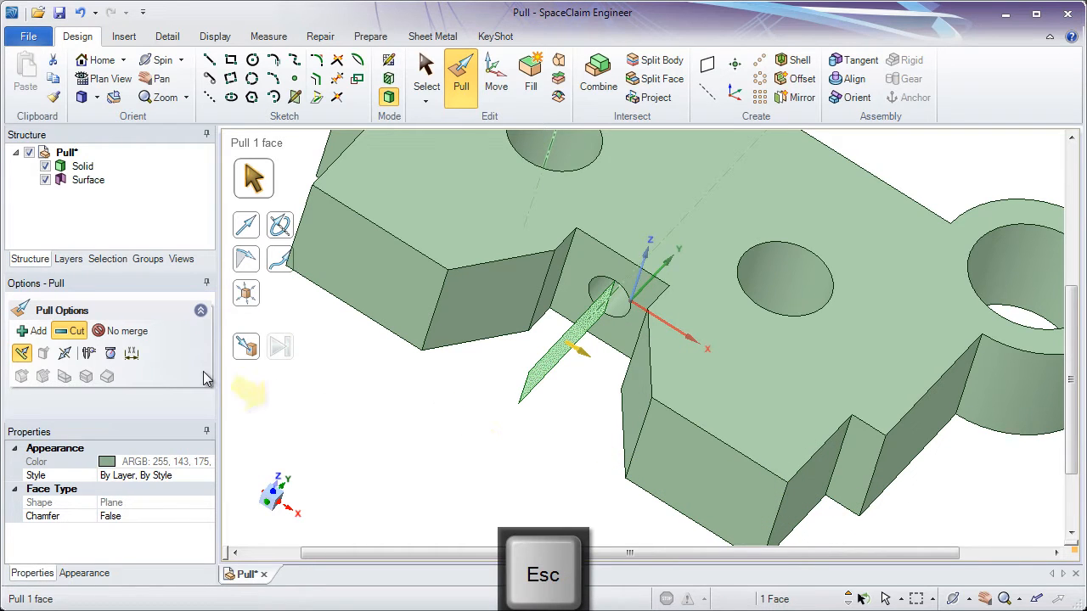
click(64, 354)
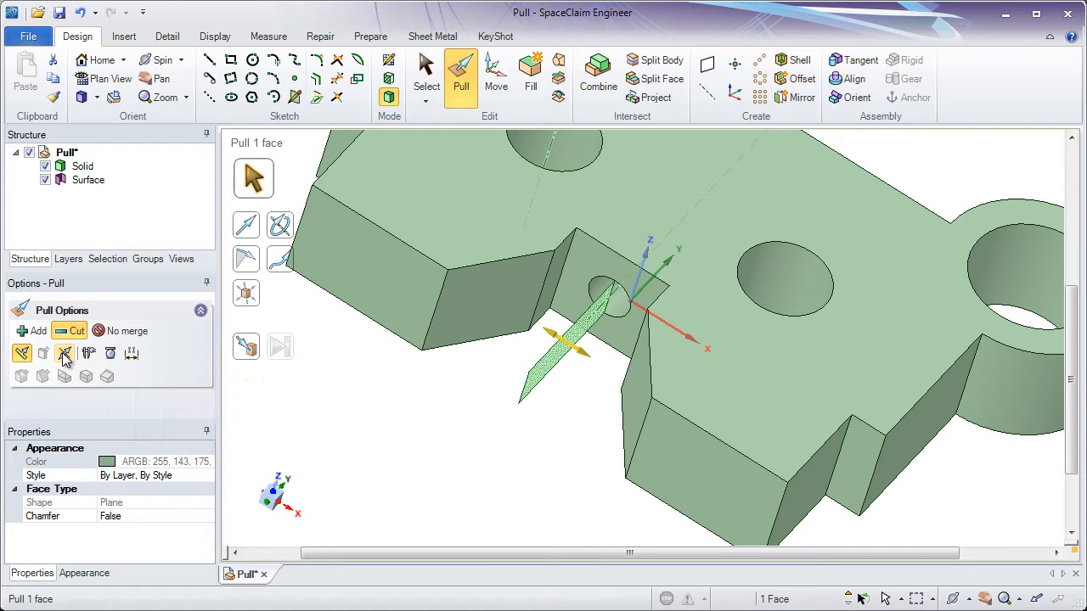
drag(429, 442, 121, 263)
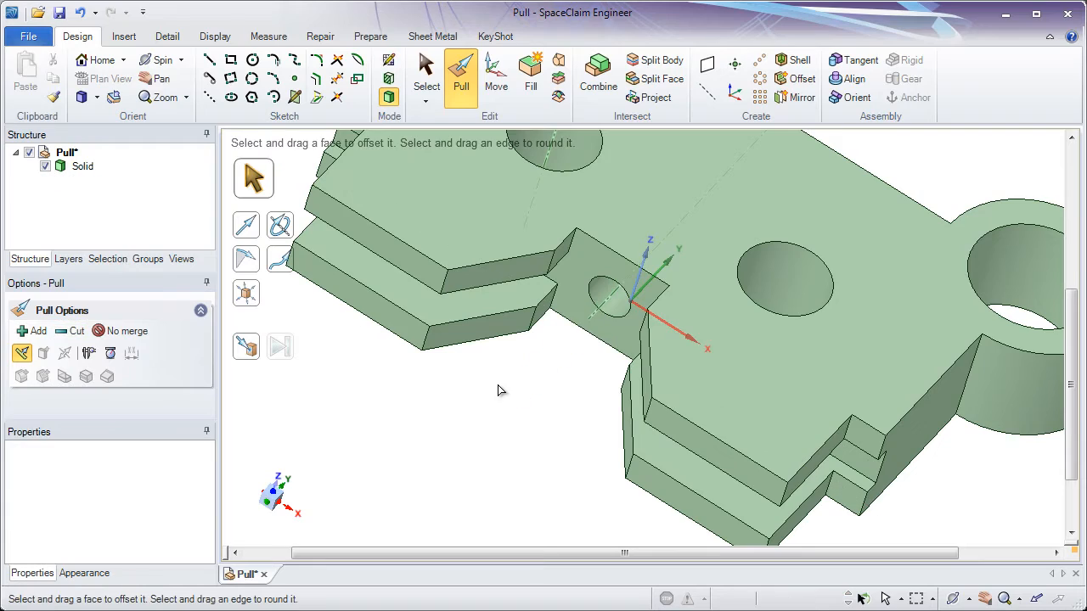
Step: Pull the axis of the notch's horizontal hole sideways to turn the hole into a slot with a 5 mm centre distance
click(599, 313)
shift+middle_drag(597, 314, 565, 396)
click(587, 346)
middle_drag(589, 349, 577, 372)
click(590, 335)
click(599, 324)
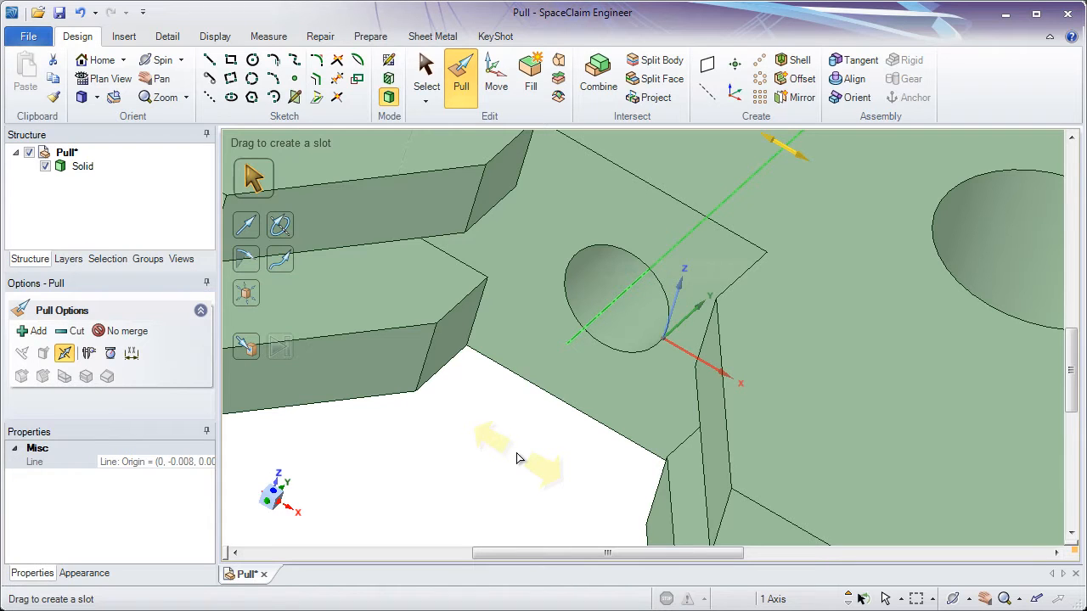
drag(519, 458, 559, 491)
key(space)
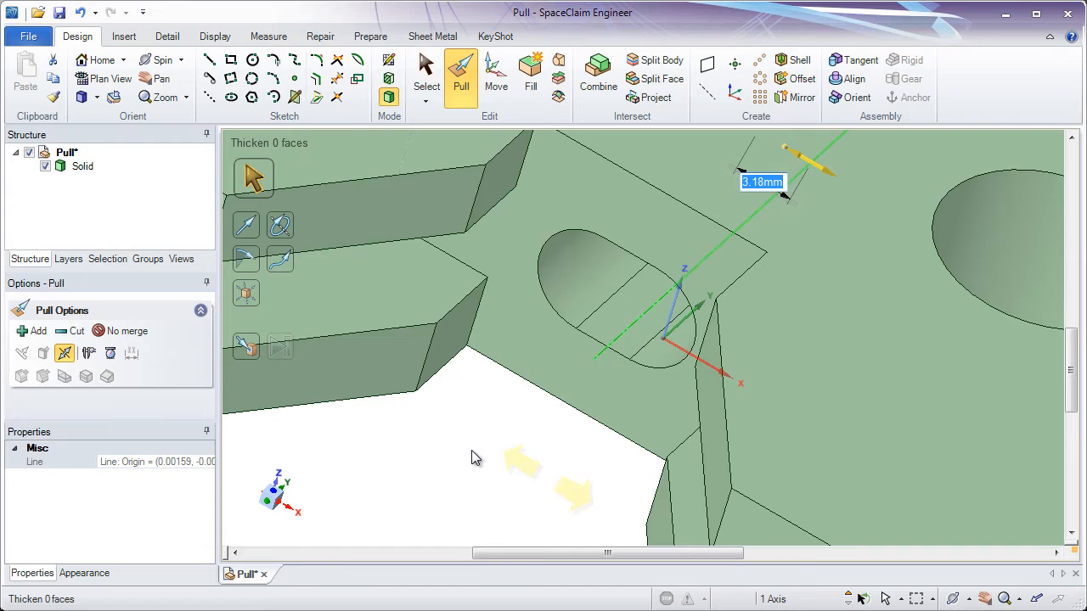
text(5)
key(Return)
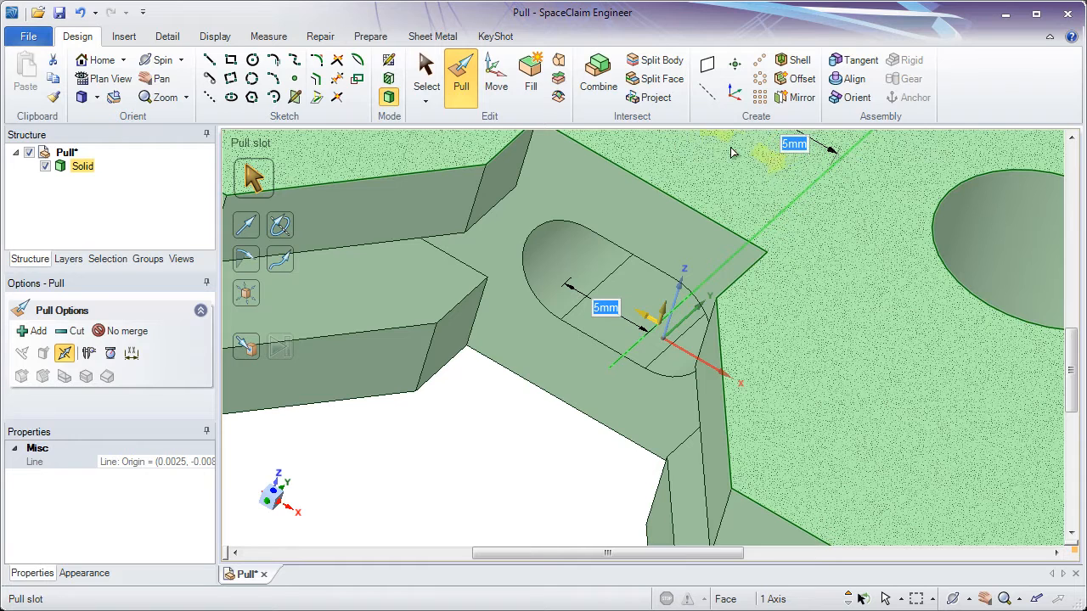
click(454, 470)
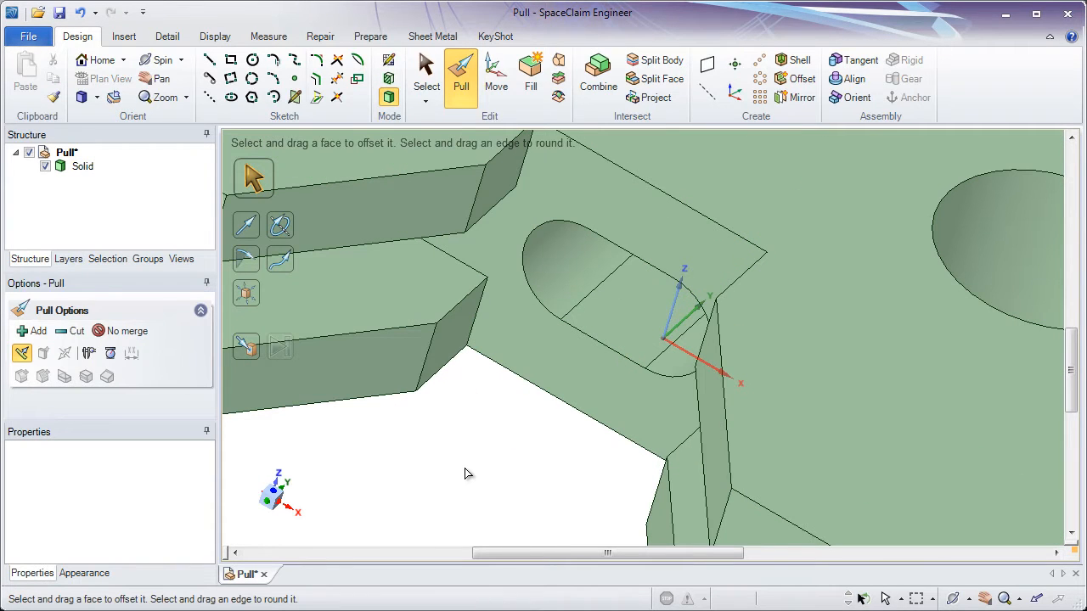
Step: Round the vertical edge between the block's angled side face and the adjoining ring-shaped boss with a 10 mm radius
click(105, 66)
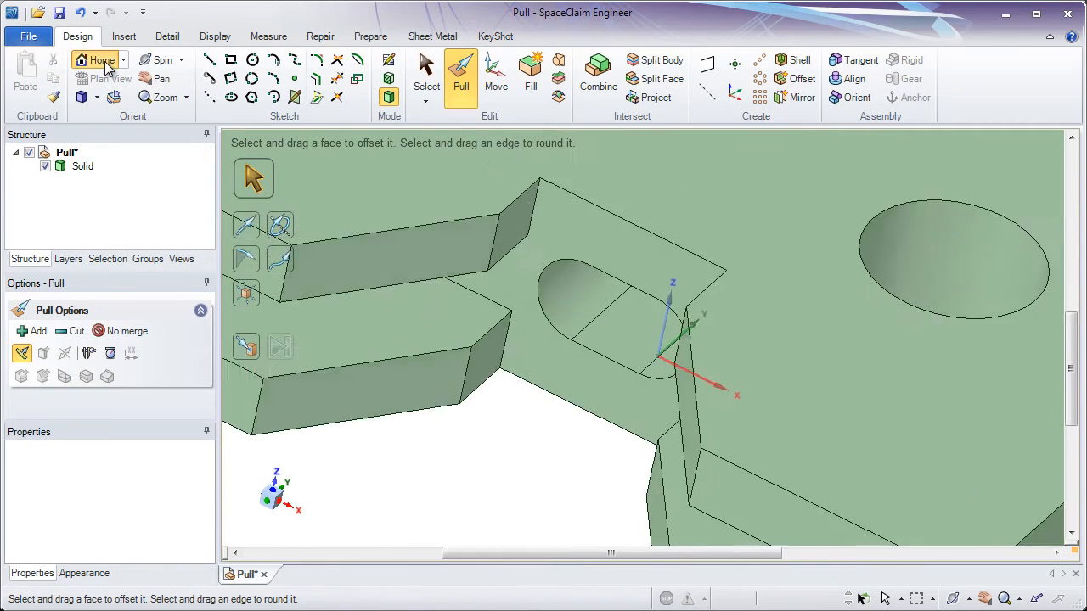
click(477, 368)
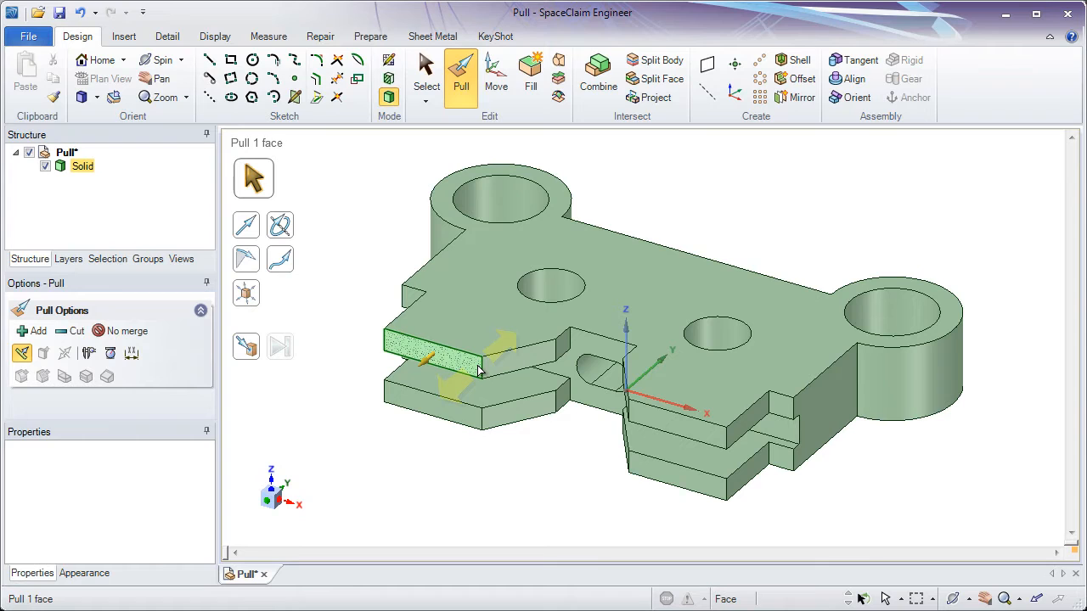
click(803, 386)
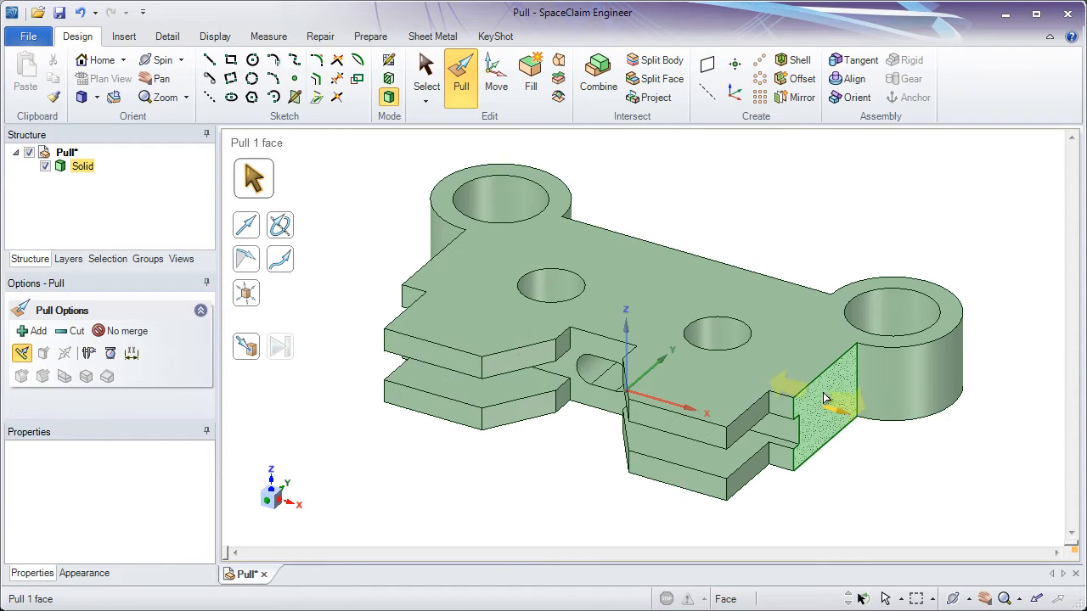
click(858, 380)
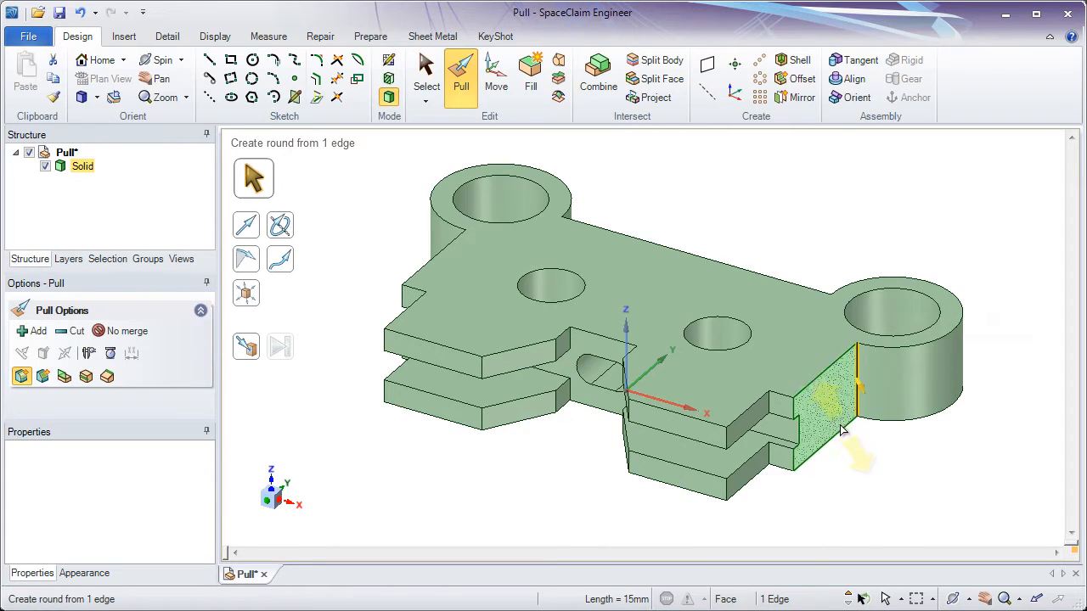
drag(854, 470, 891, 495)
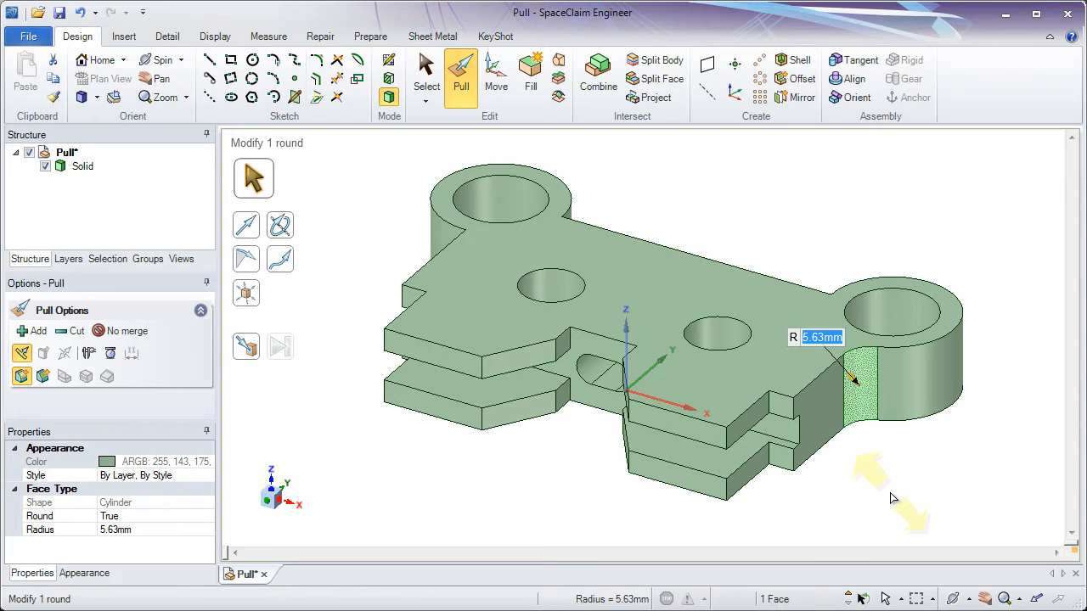
text(10)
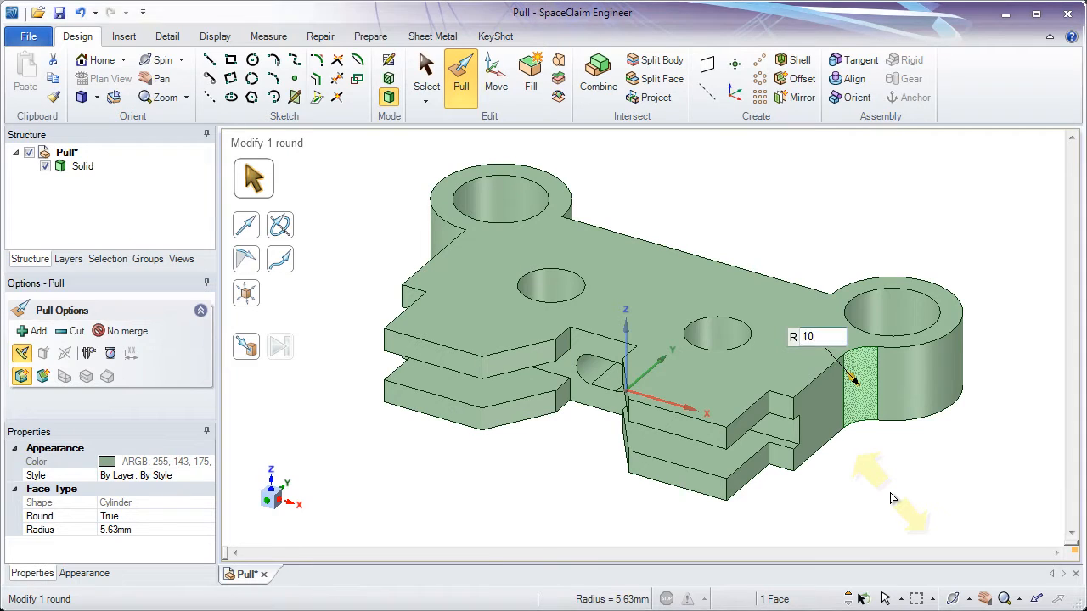
key(Return)
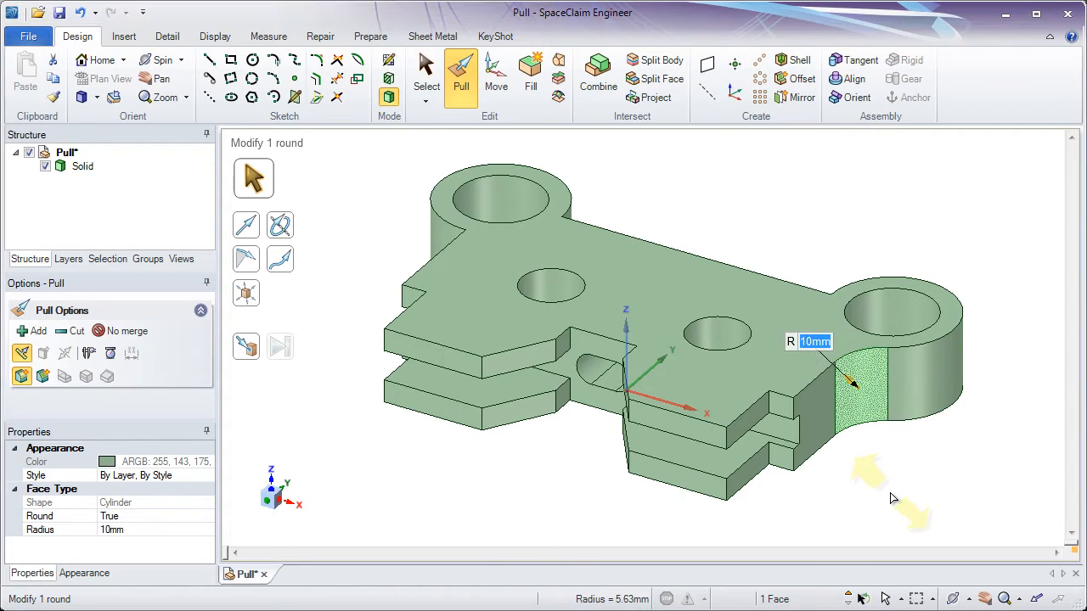
click(890, 493)
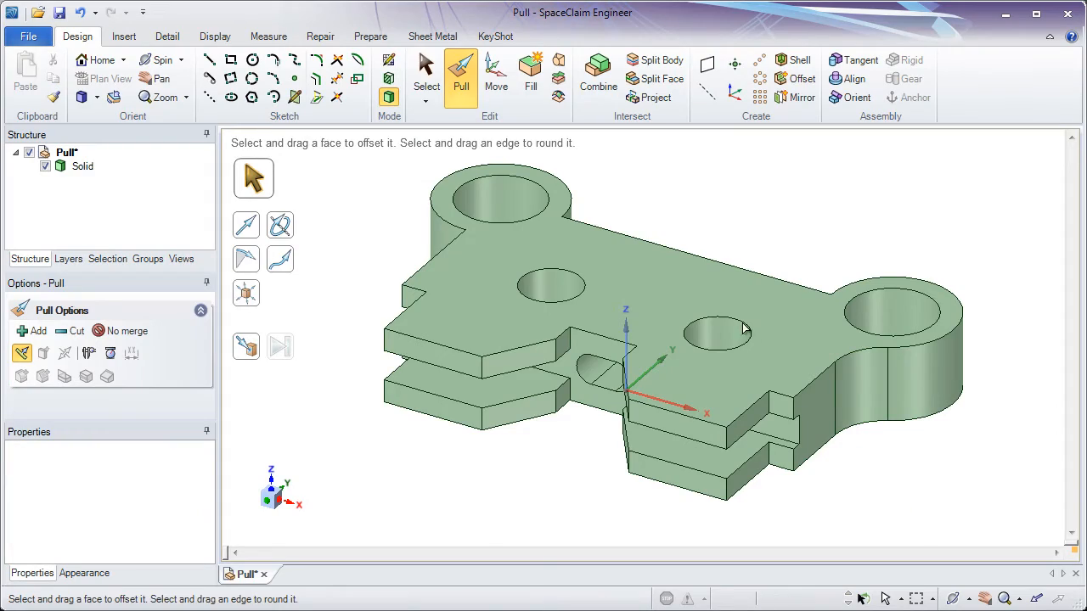
Step: Round the three remaining vertical edges where the ring-shaped bosses meet the block with a 10 mm radius
middle_drag(681, 254, 722, 470)
click(741, 429)
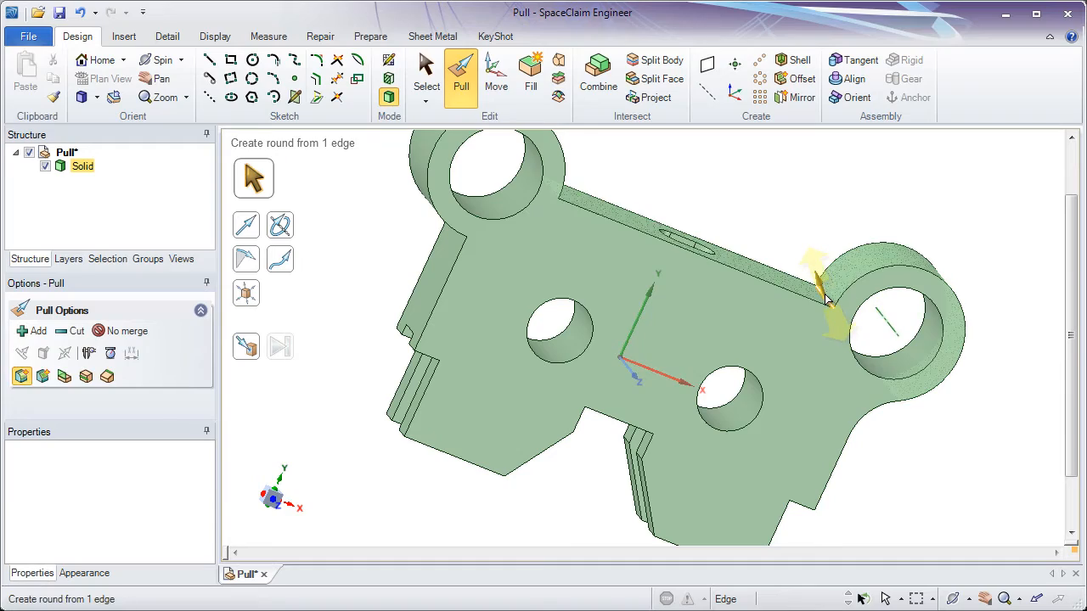
click(817, 297)
middle_drag(621, 230, 628, 177)
ctrl+click(568, 197)
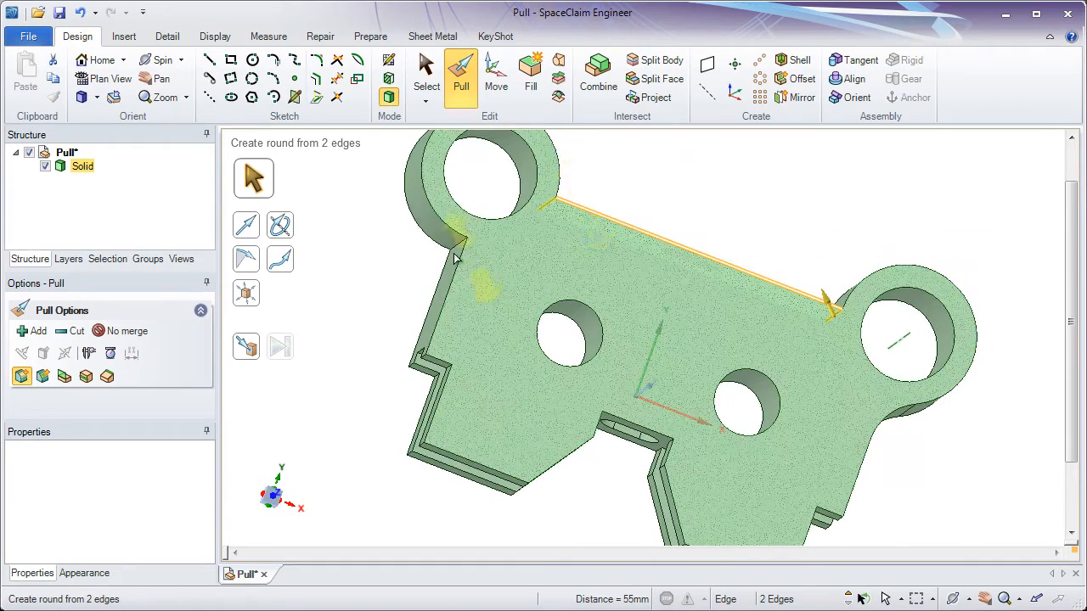
ctrl+click(457, 245)
middle_drag(512, 281, 675, 204)
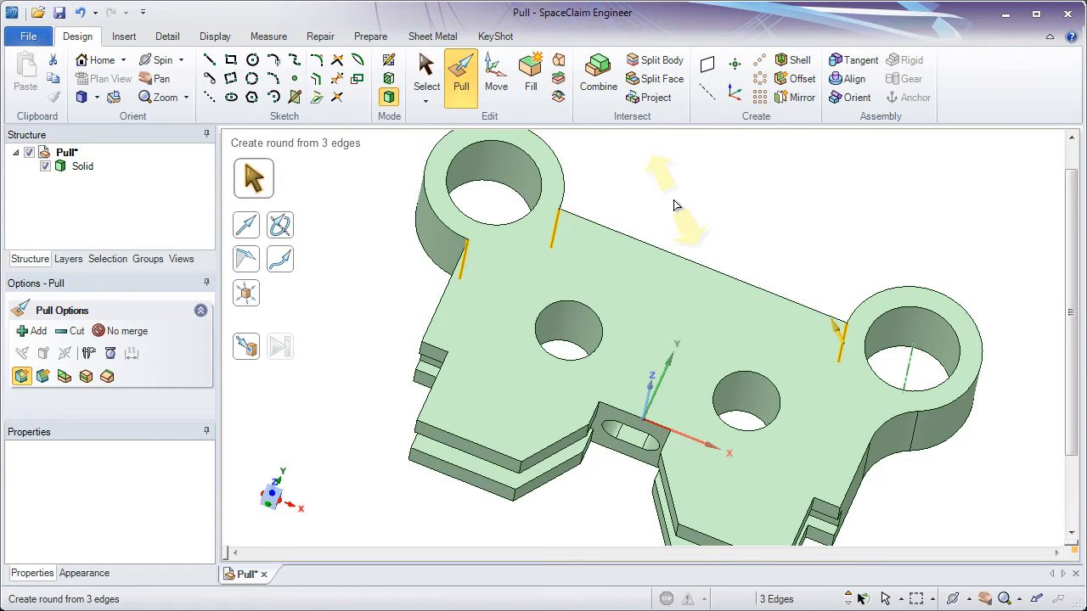
text(10)
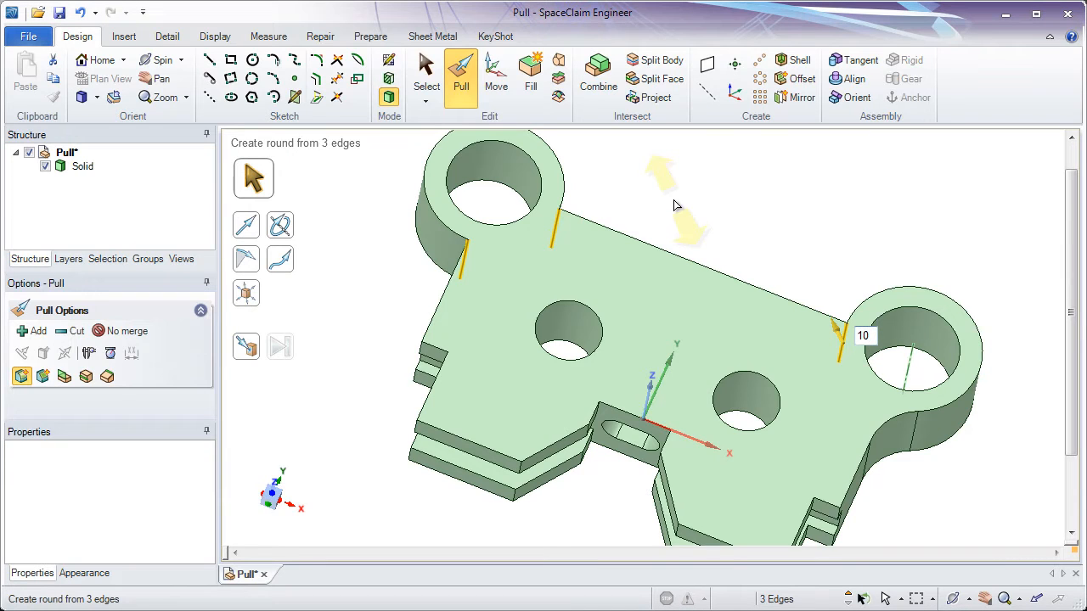
key(Return)
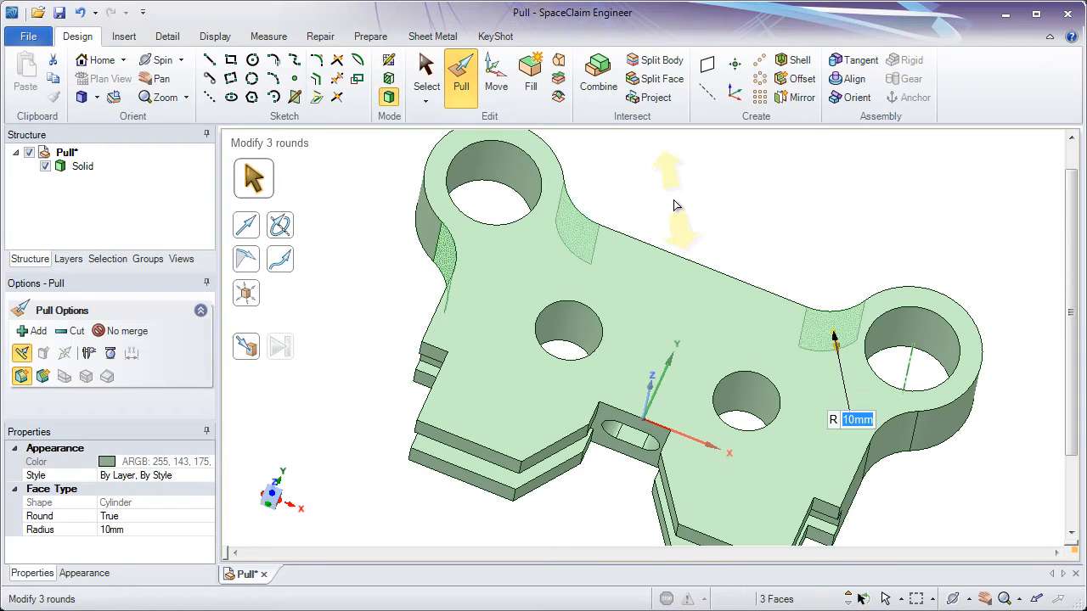
mouse_move(717, 244)
middle_down()
mouse_move(728, 243)
mouse_move(728, 195)
middle_up()
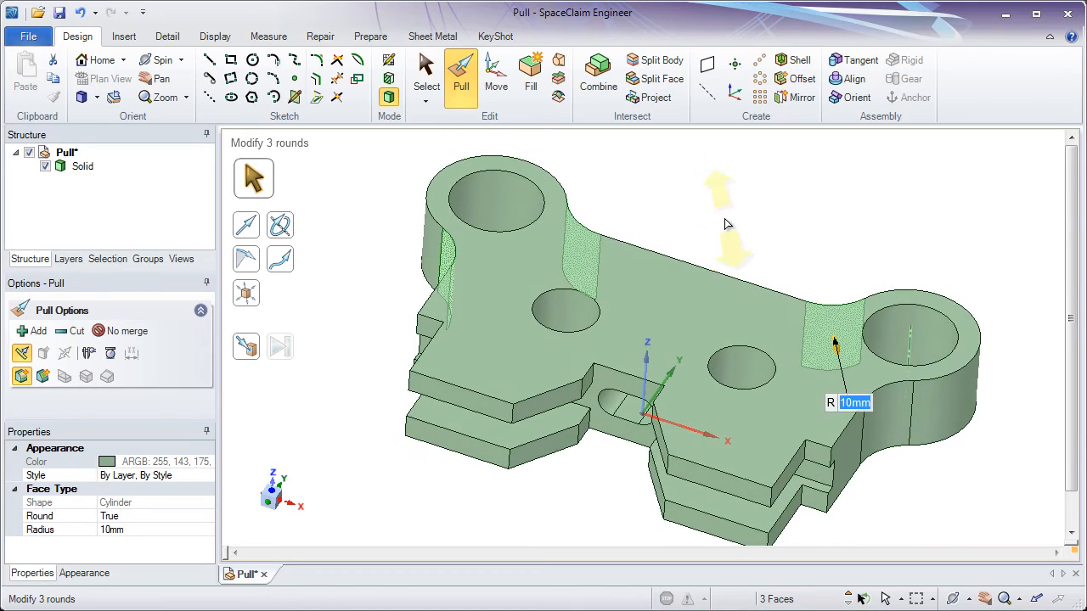
click(728, 225)
Step: Round the upper rim of the hole in the boss at the positive X end with a 1 mm radius
shift+middle_drag(823, 258, 785, 275)
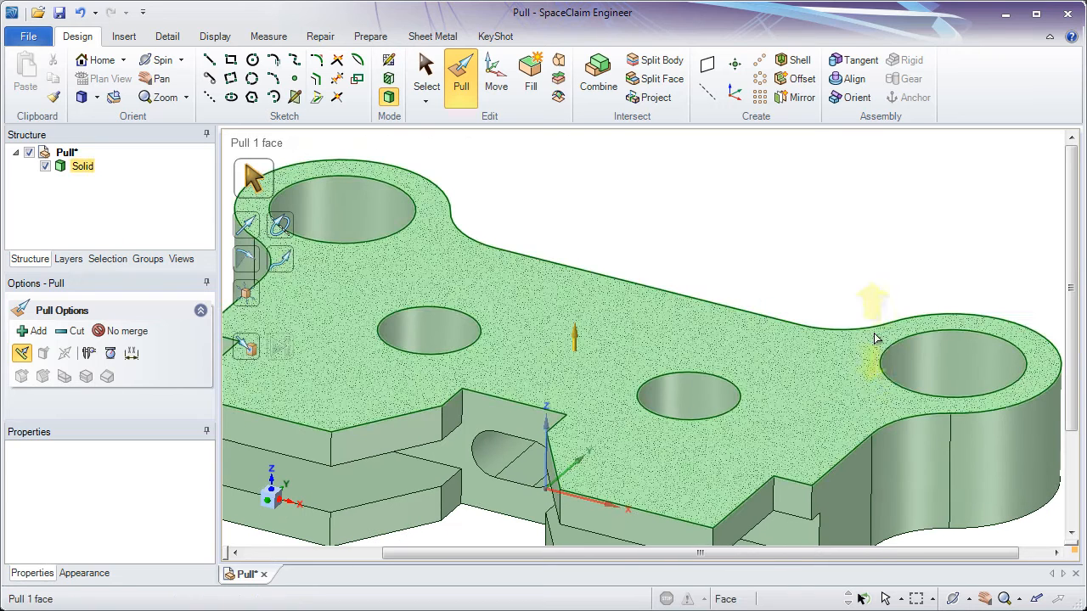
click(893, 347)
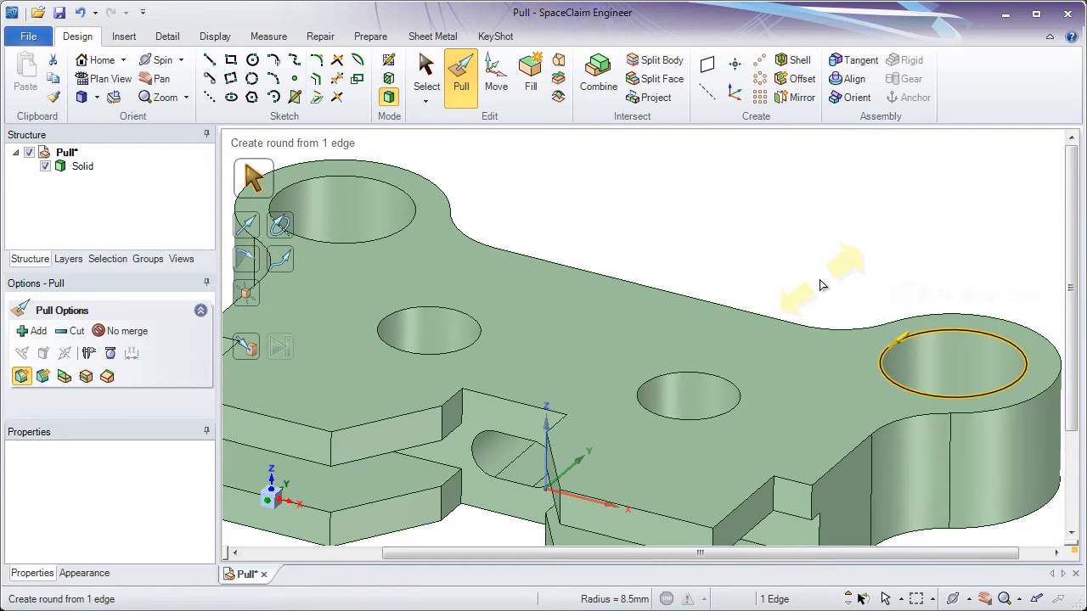
text(1mm)
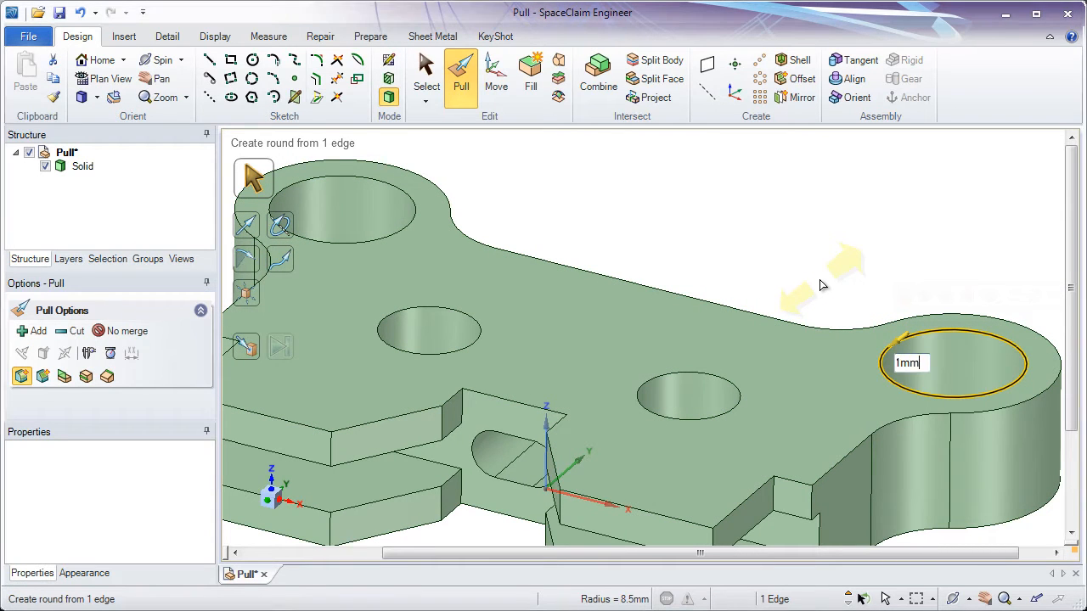
key(Return)
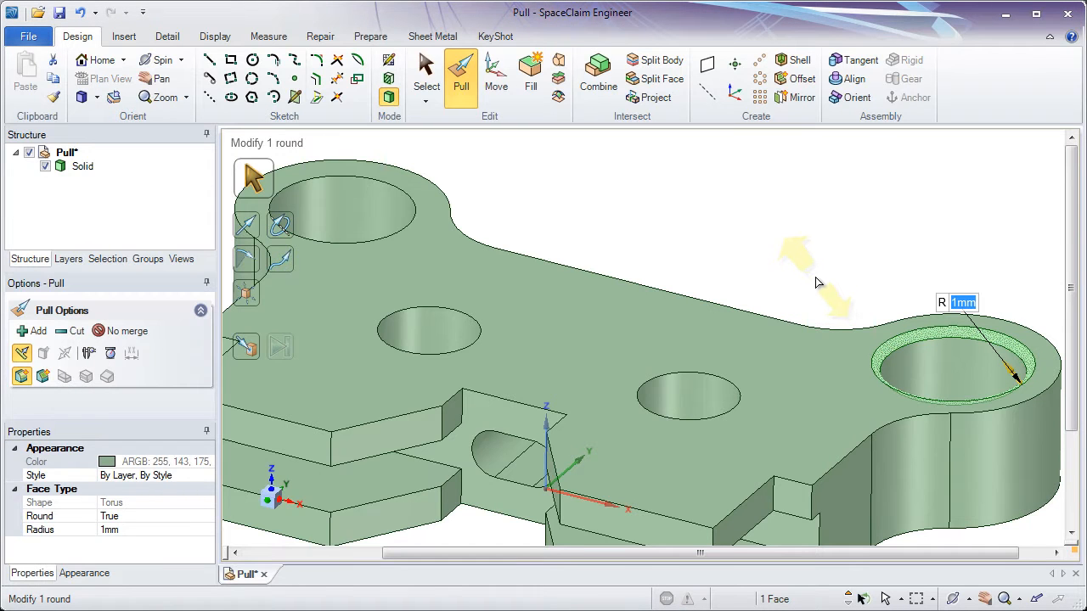
key(Escape)
Step: Round the upper rims of the two middle holes and the other boss hole, pulled up to the existing 1 mm rim round
click(685, 363)
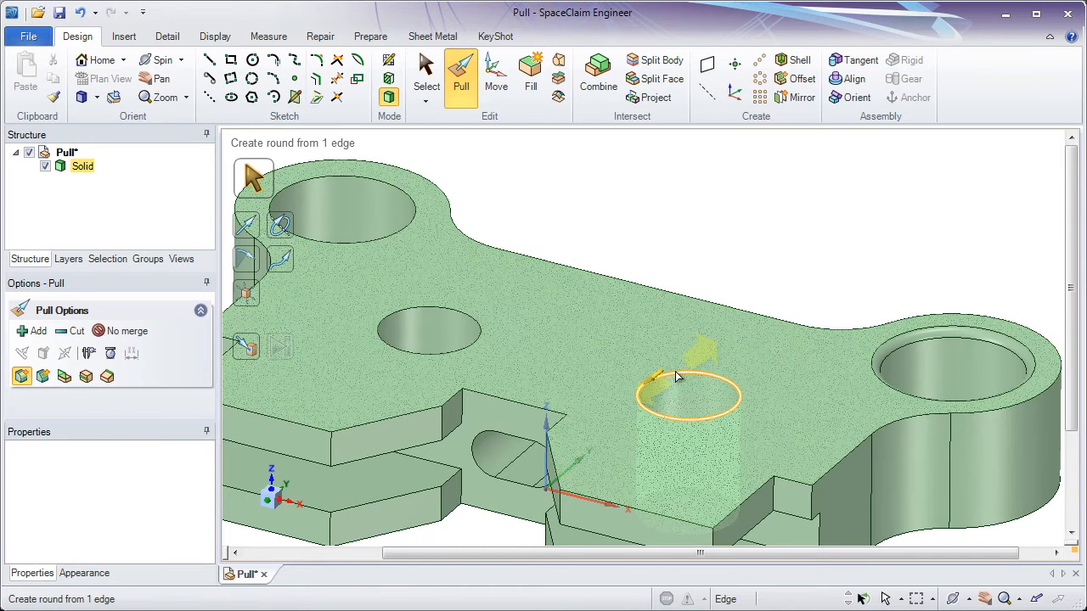
click(676, 377)
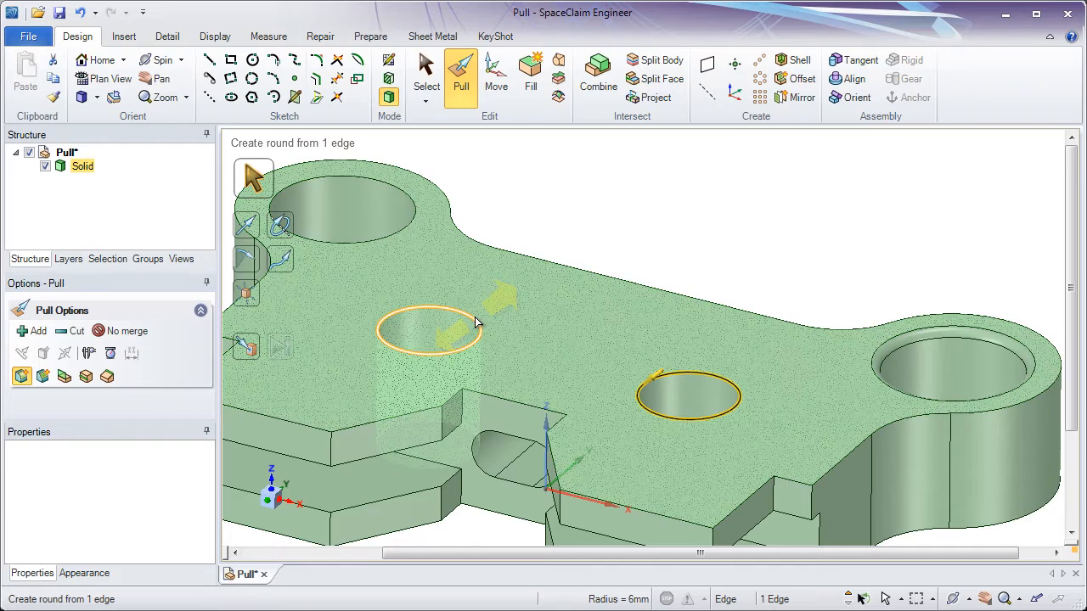
ctrl+click(475, 323)
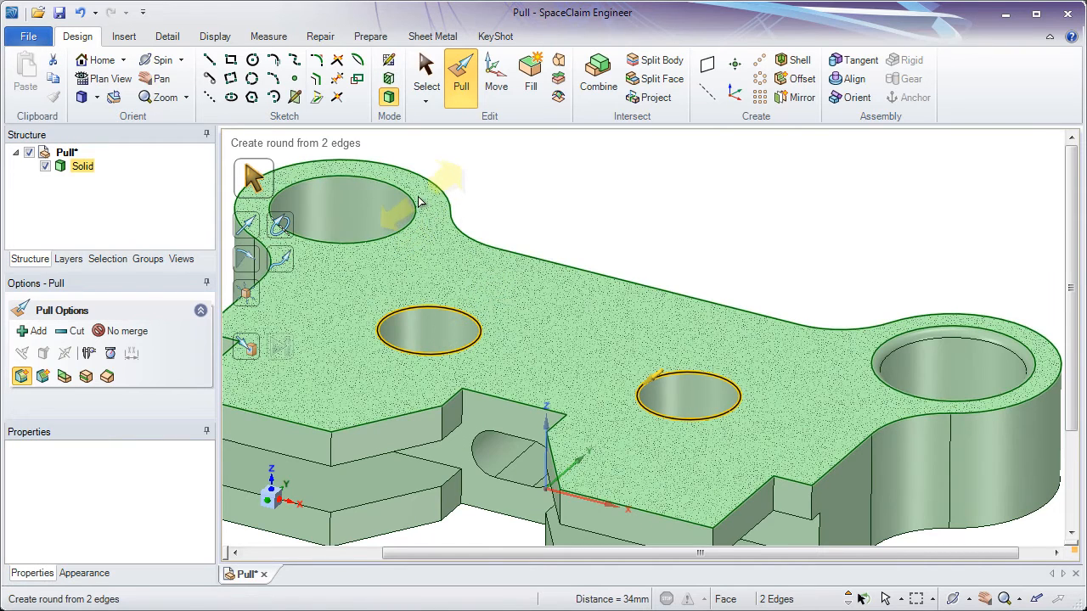
ctrl+click(413, 201)
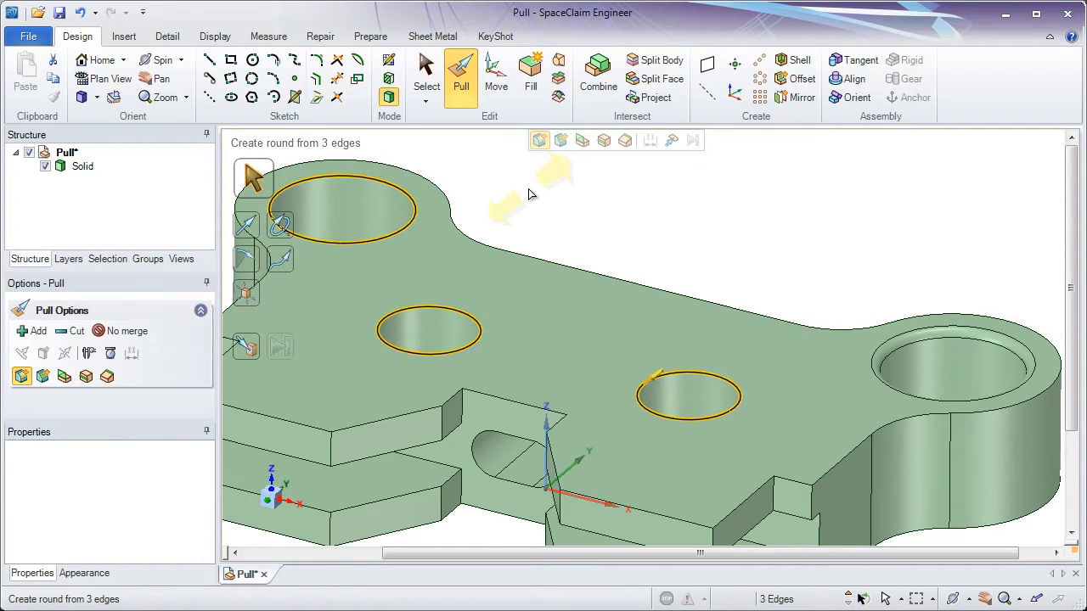
click(671, 146)
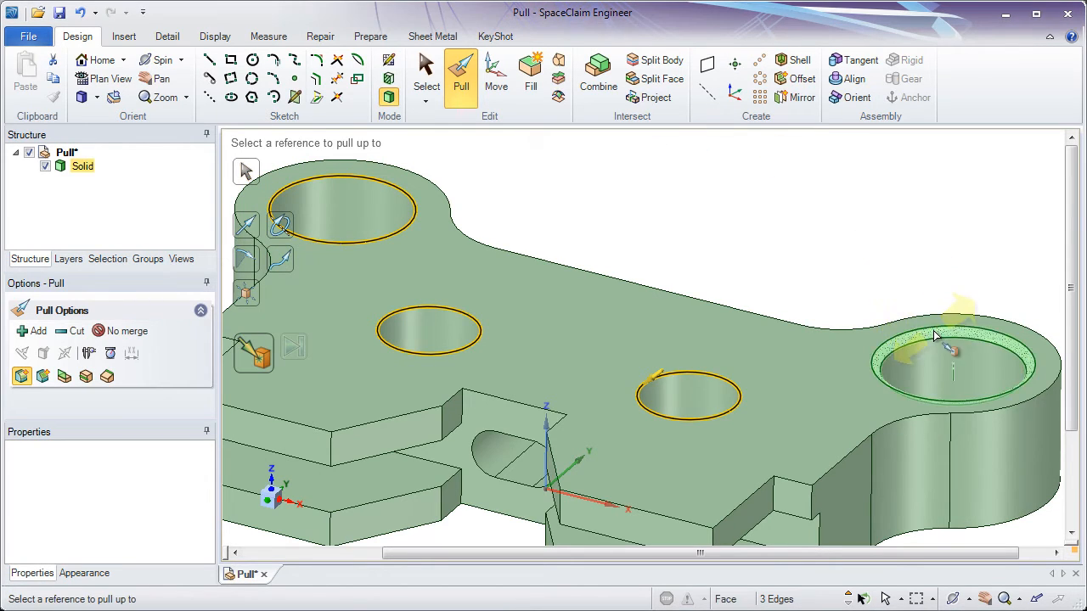
click(934, 336)
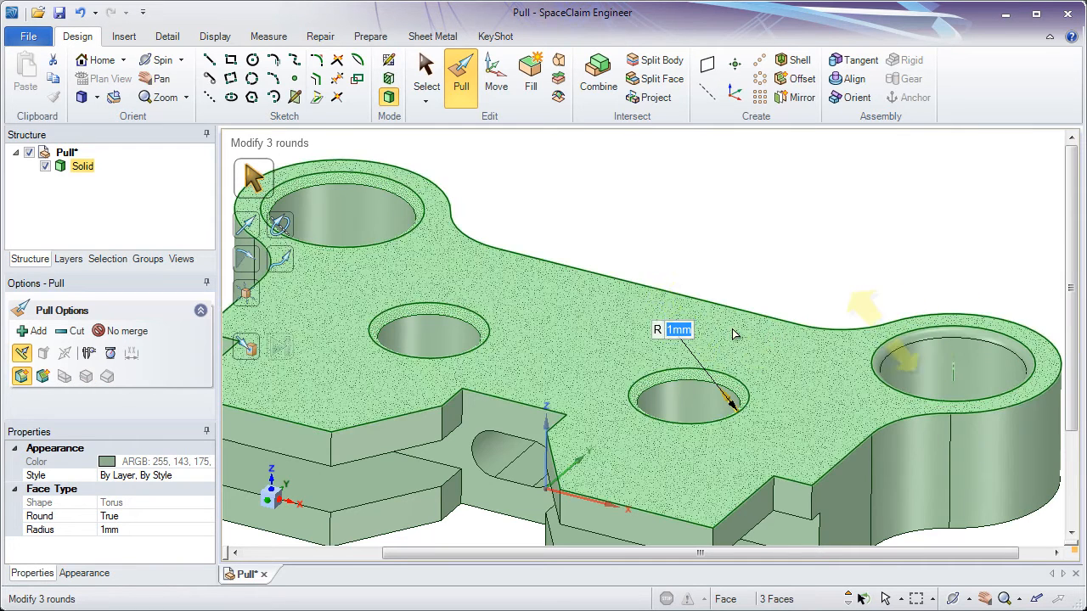
click(748, 238)
Step: Round the upper and lower front edges of the upper prong on the positive X side together until they form a full round
click(801, 424)
ctrl+middle_drag(813, 450, 823, 409)
shift+middle_drag(827, 403, 869, 404)
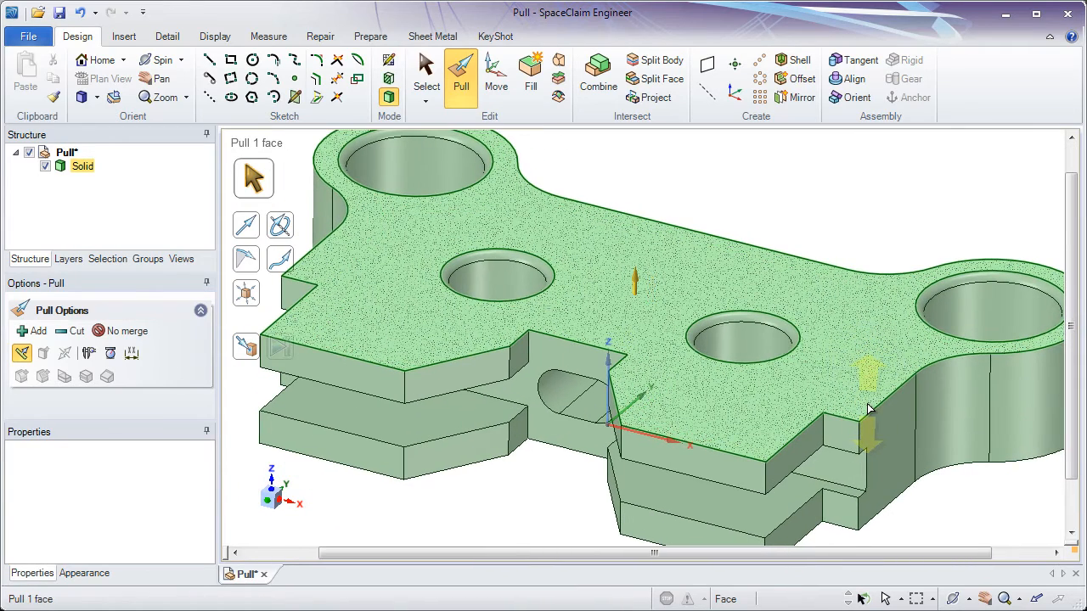
shift+middle_drag(784, 424, 824, 361)
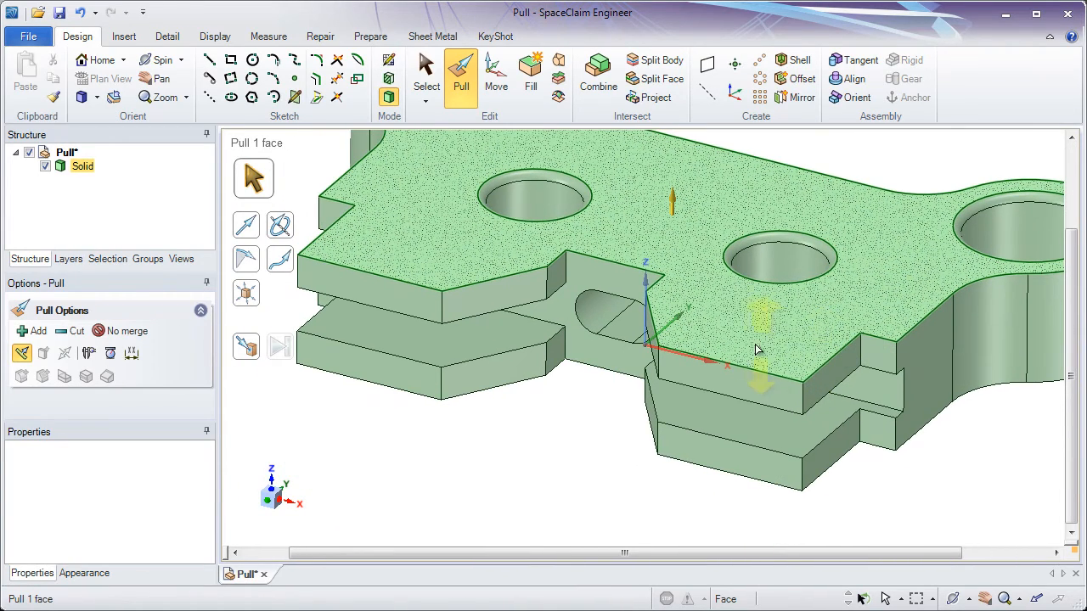
click(708, 363)
ctrl+middle_drag(659, 346, 735, 381)
click(666, 424)
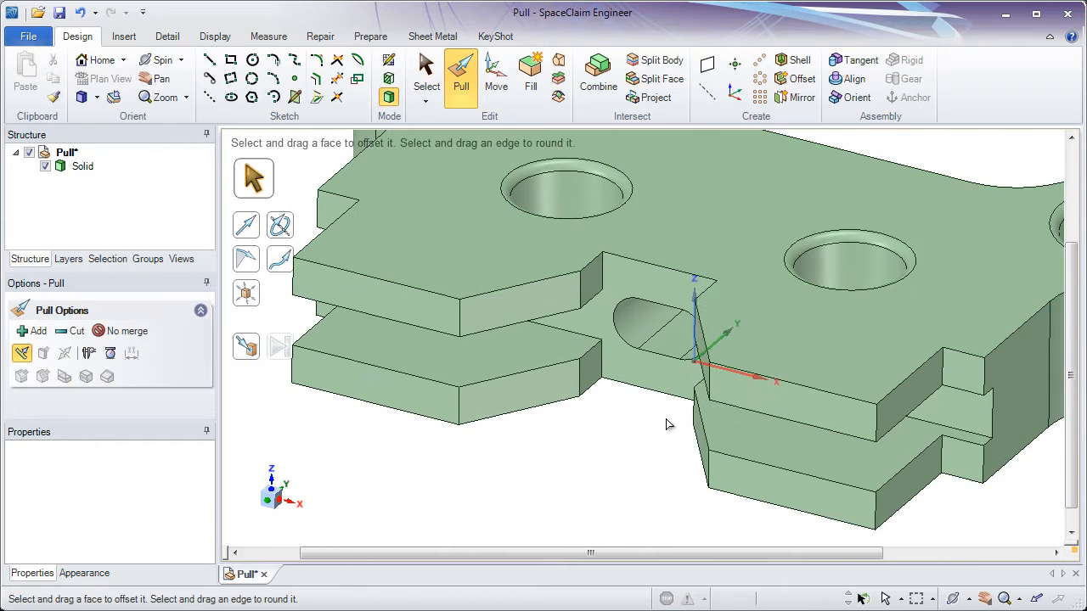
click(768, 396)
click(800, 387)
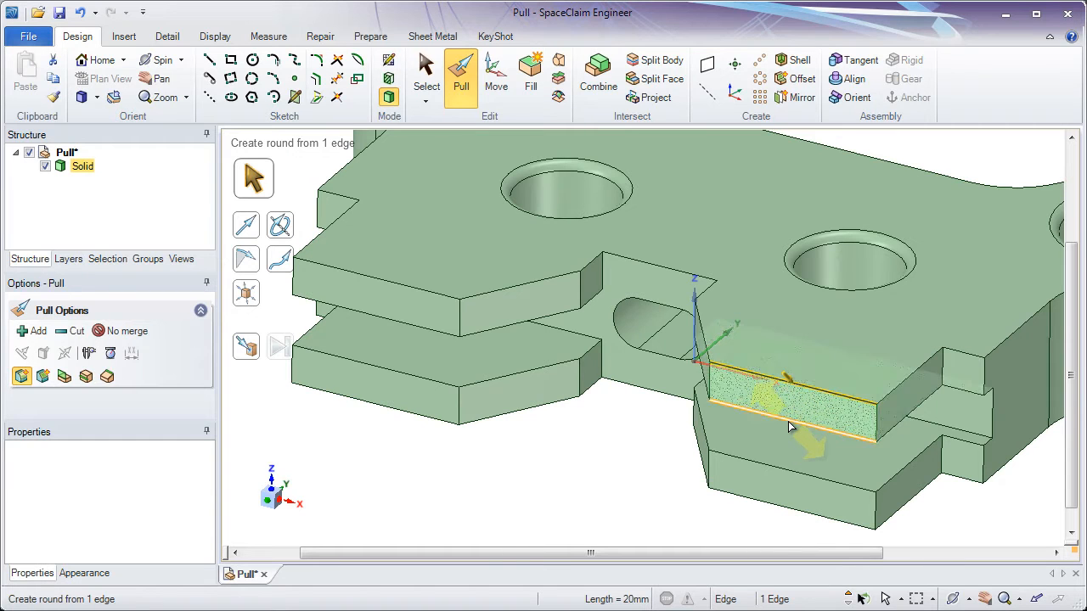
ctrl+click(787, 421)
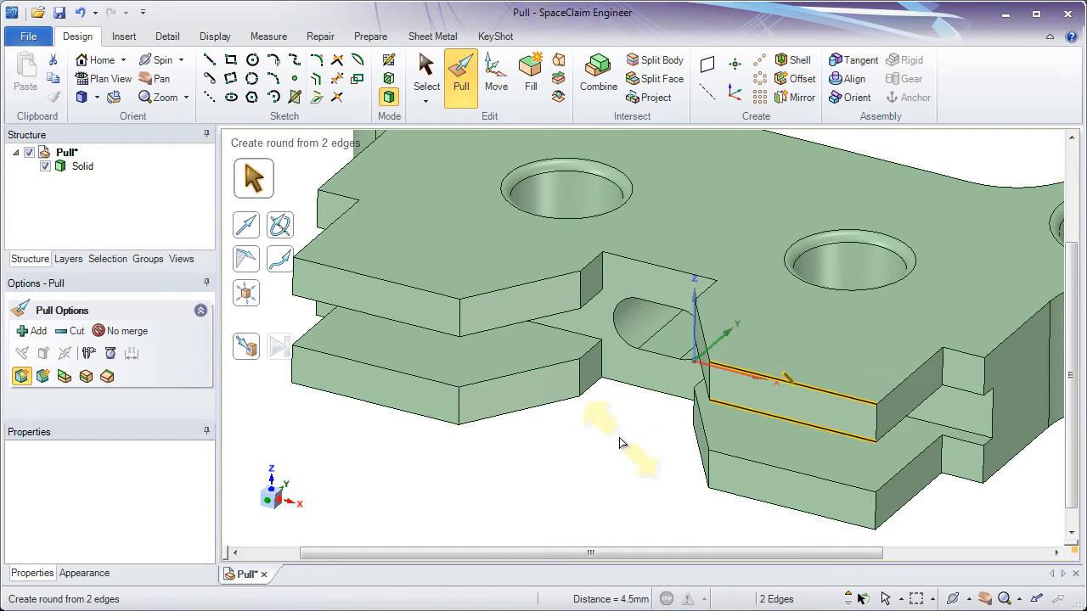
mouse_move(618, 434)
mouse_down()
mouse_move(664, 469)
mouse_move(632, 414)
mouse_up()
click(744, 386)
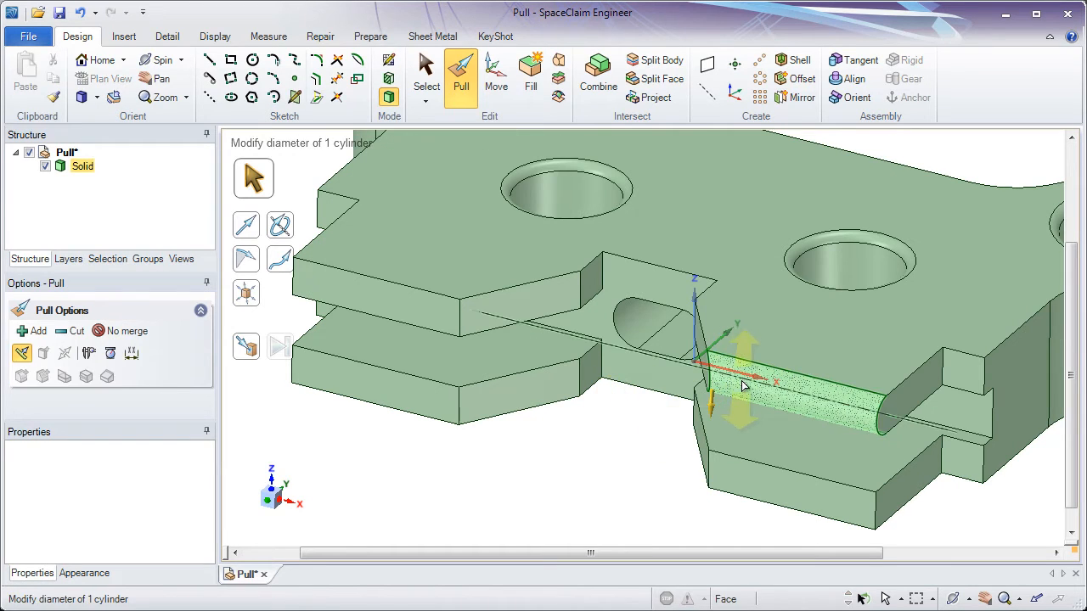
click(654, 412)
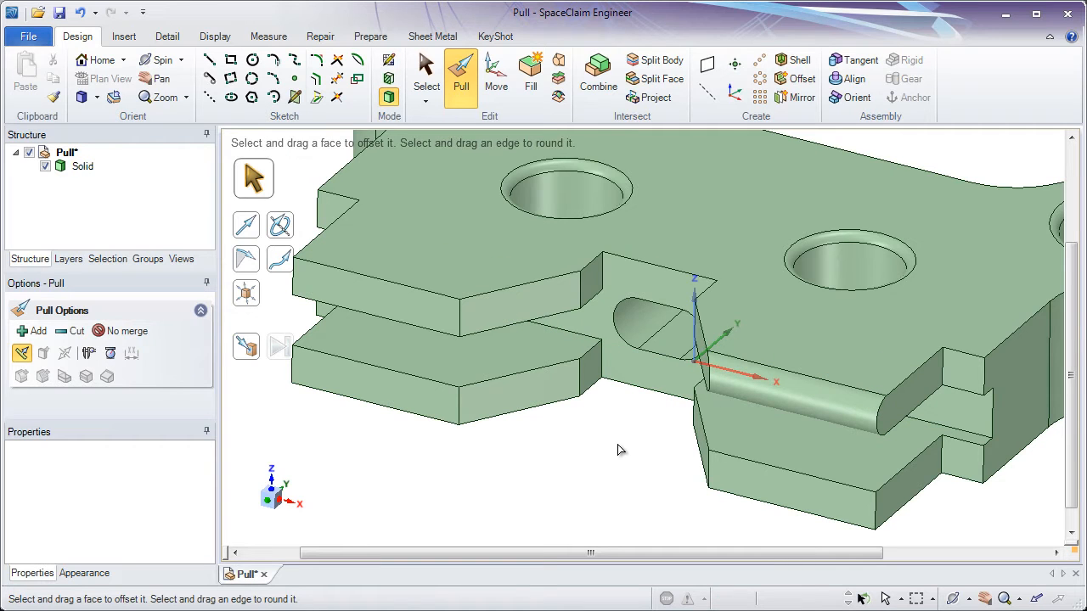
Step: Round the two long front edges of the upper prong on the negative X side into a full round
click(428, 295)
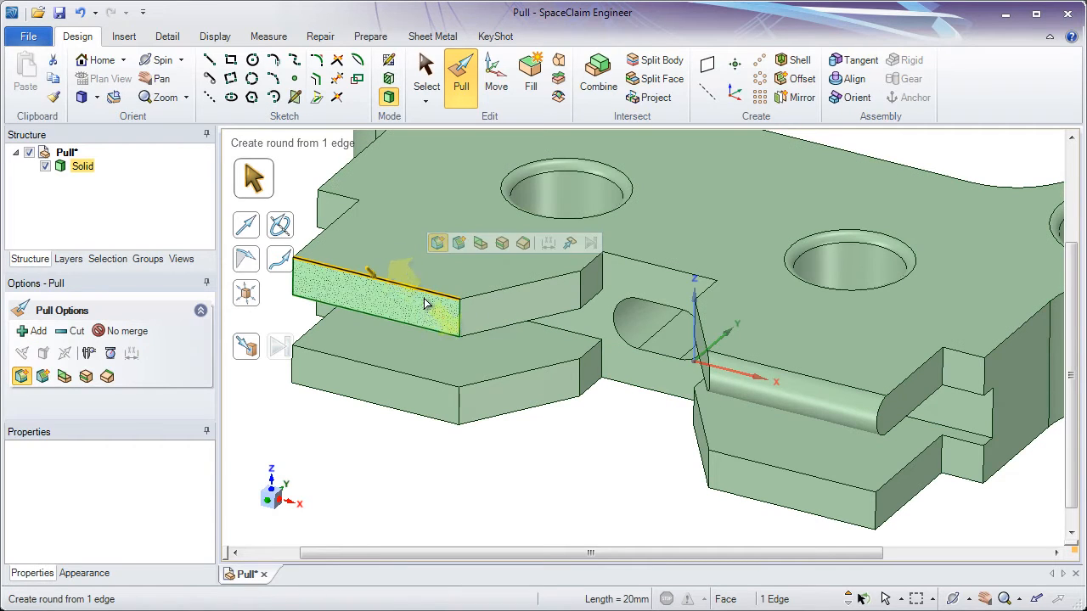
ctrl+click(422, 330)
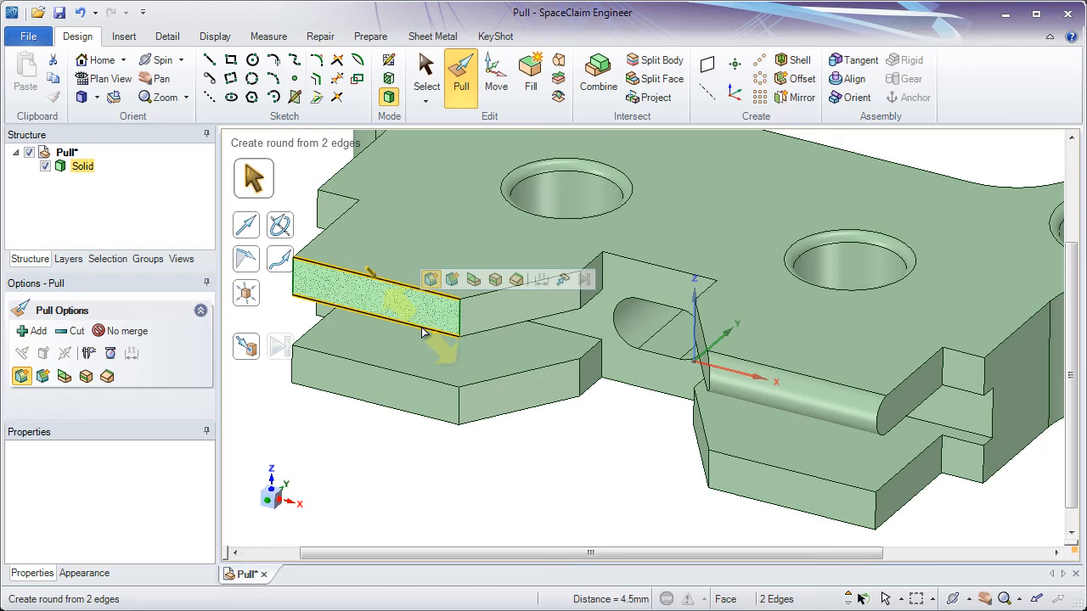
mouse_move(422, 327)
mouse_down()
mouse_move(432, 342)
mouse_move(419, 314)
mouse_up()
click(426, 337)
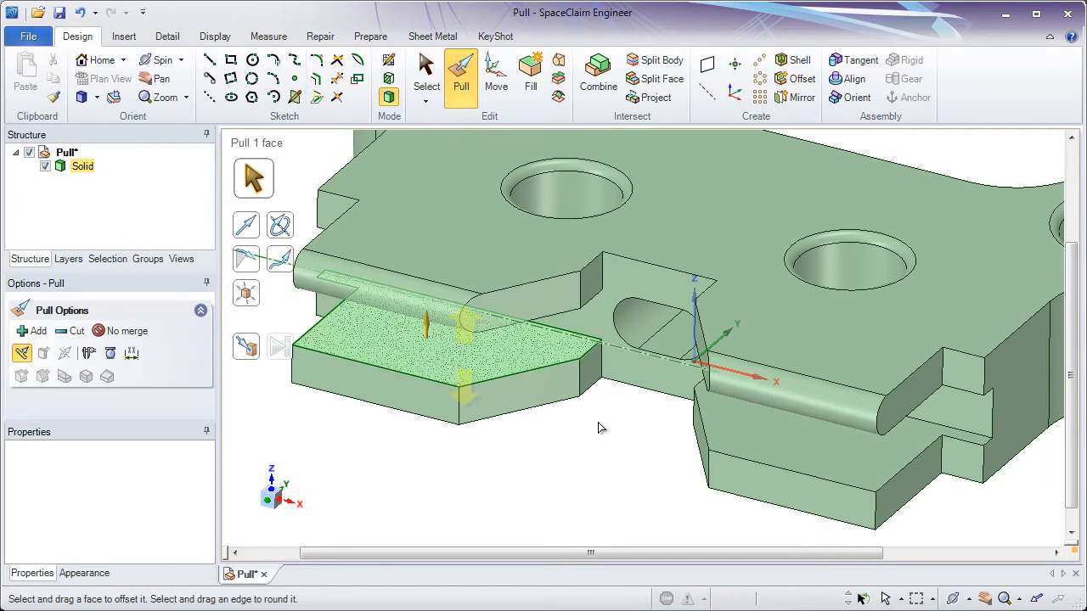
click(601, 424)
Step: Create a Full Round on the lower prong on the positive X side from its upper, front and bottom faces
shift+middle_drag(631, 440, 569, 387)
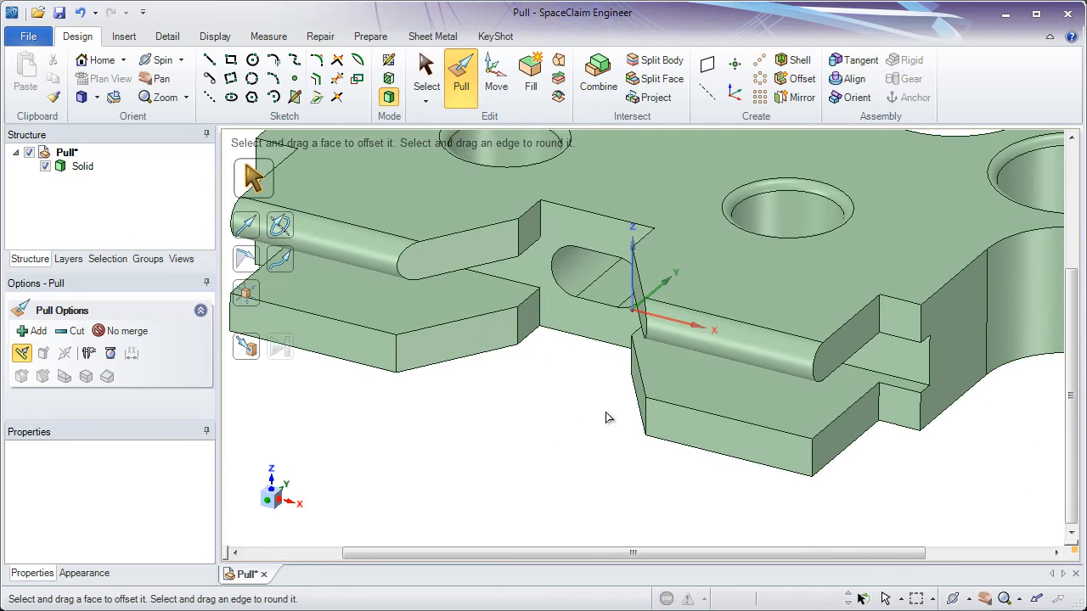
click(666, 393)
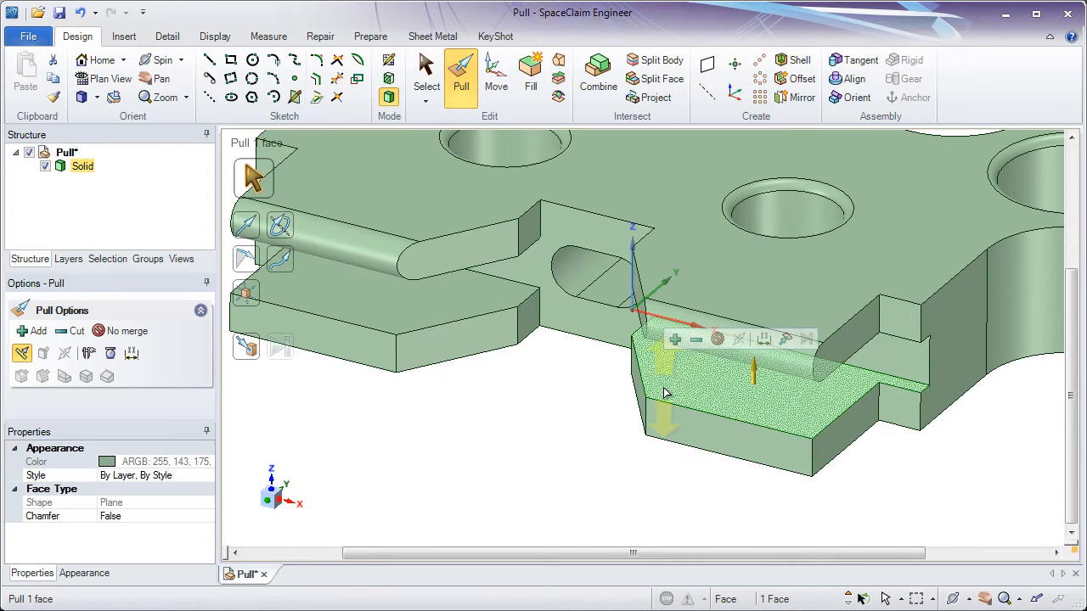
ctrl+click(666, 430)
middle_drag(667, 430, 706, 452)
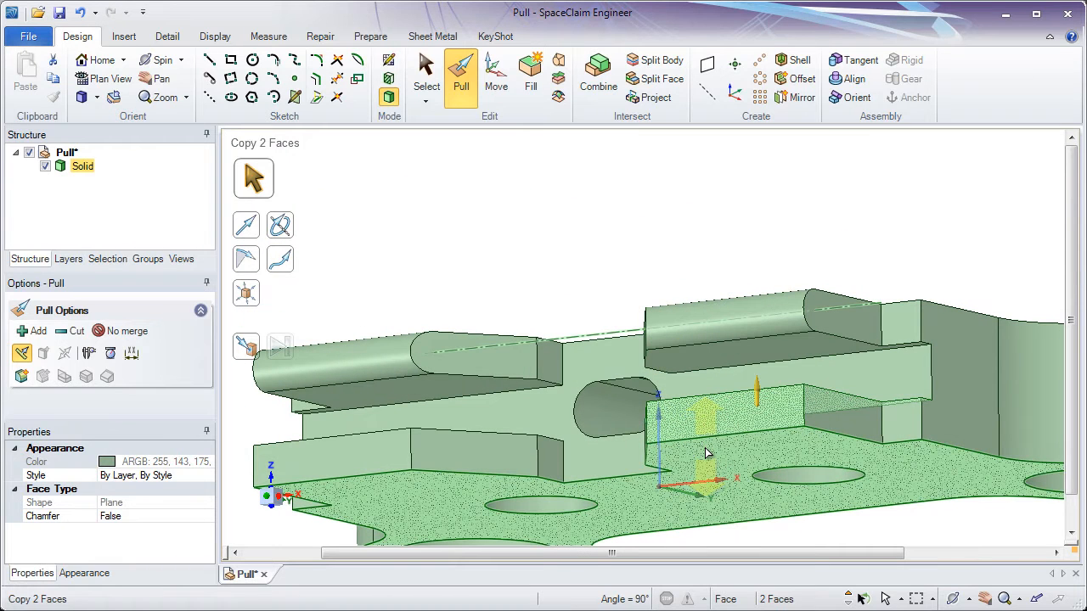
ctrl+click(706, 451)
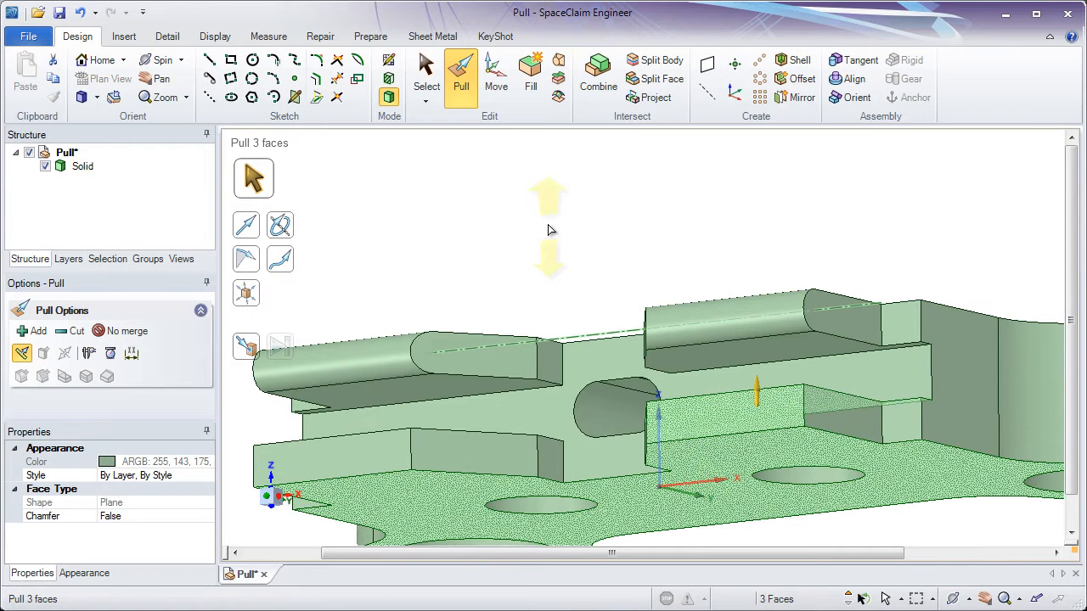
right_click(537, 182)
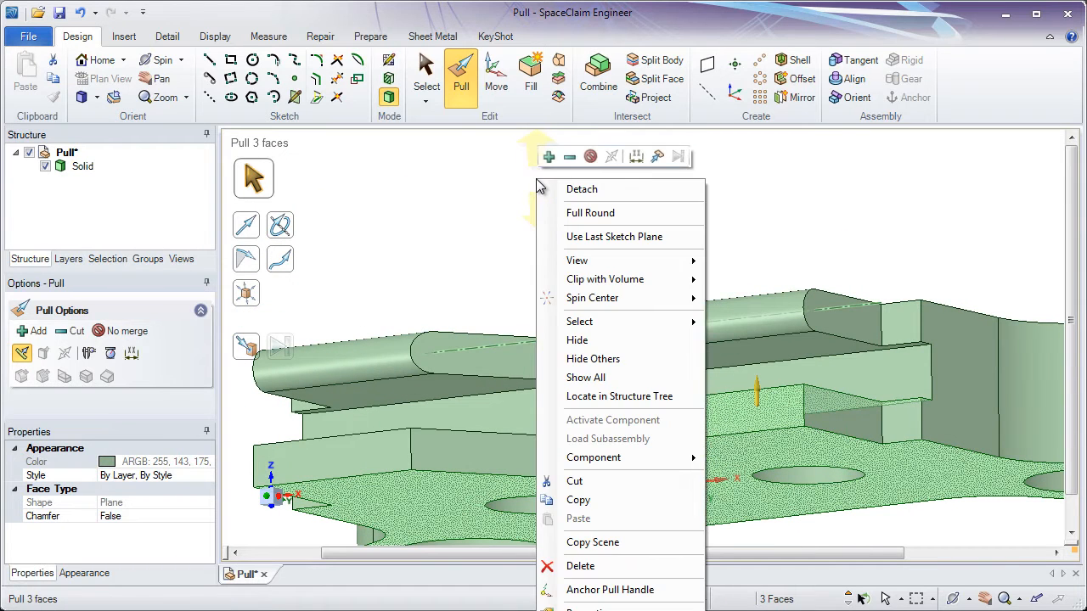
click(617, 213)
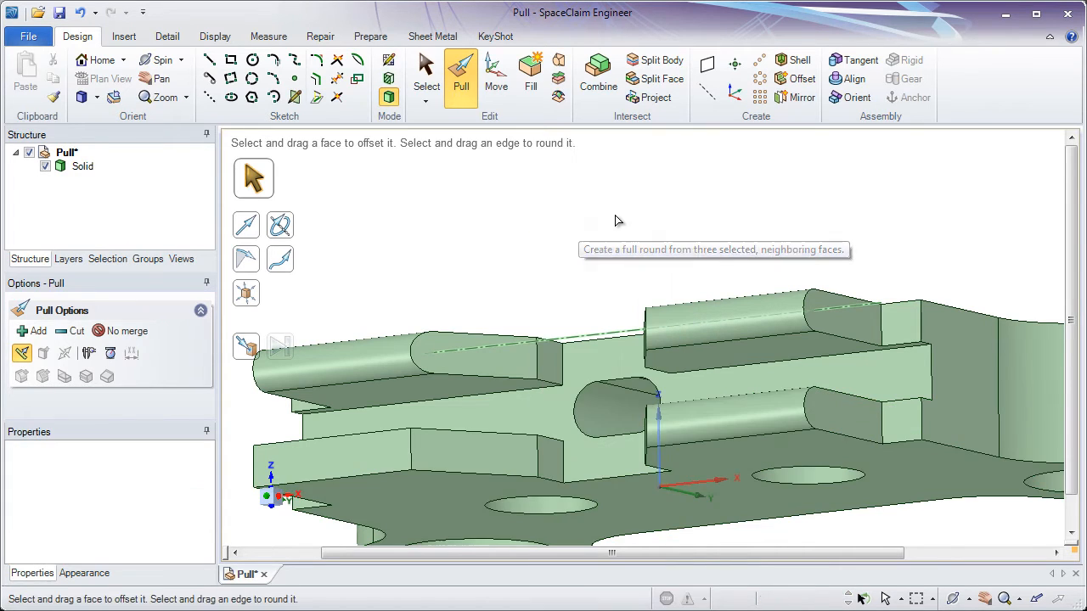
Step: Create a Full Round on the lower prong on the negative X side from its bottom, front and upper faces
click(478, 420)
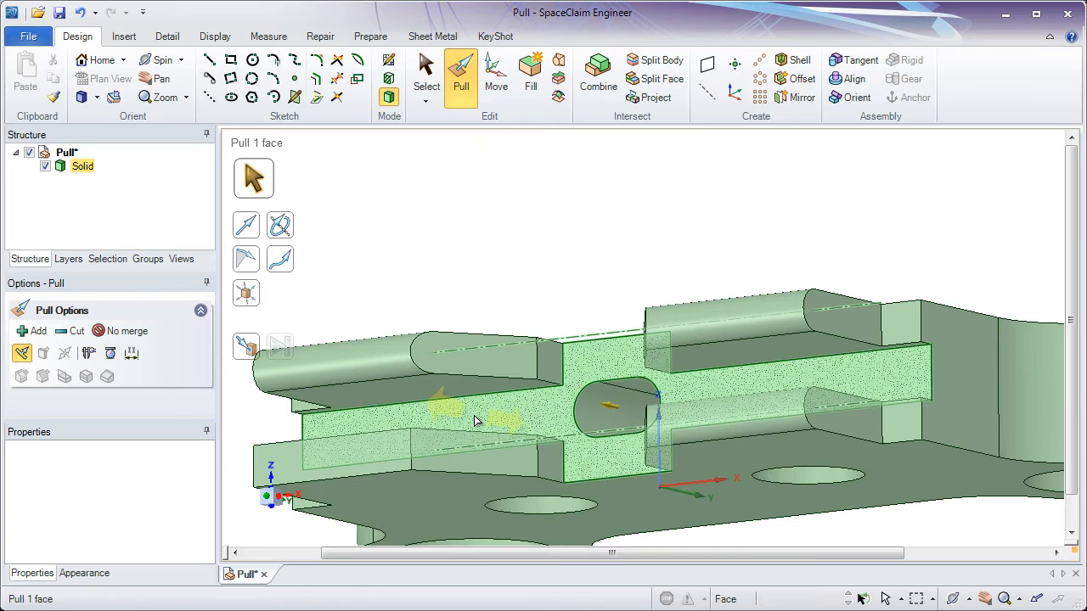
click(407, 463)
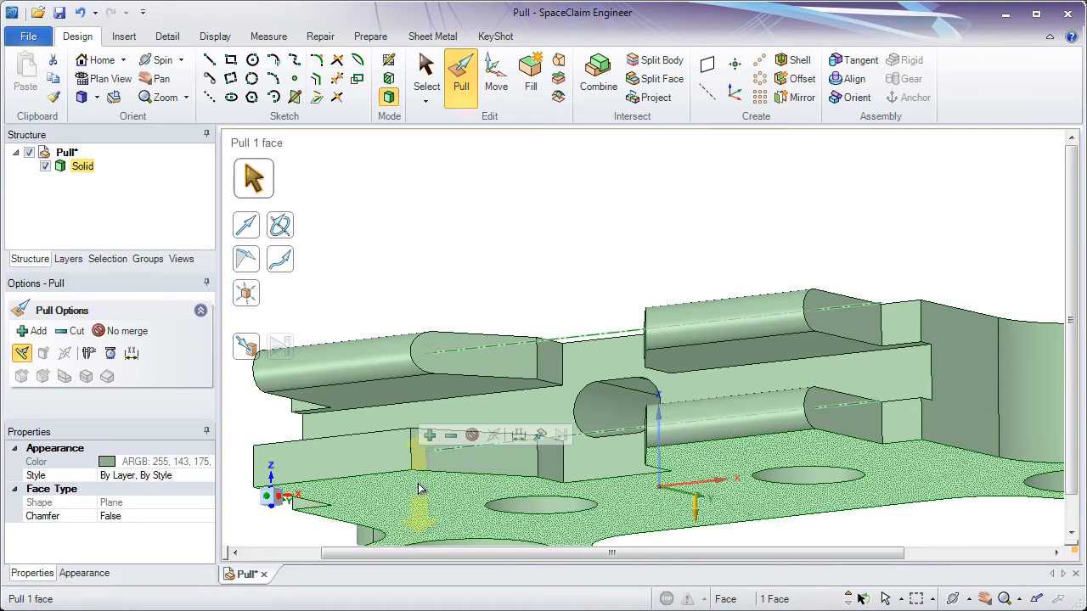
ctrl+click(391, 465)
middle_drag(390, 461, 389, 528)
ctrl+click(399, 433)
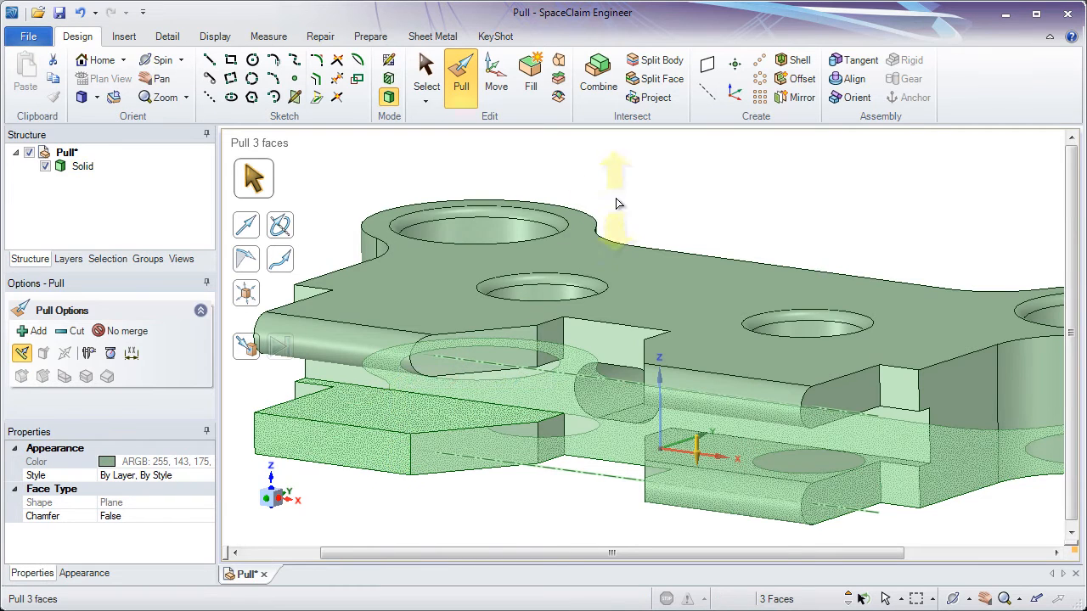
right_click(617, 173)
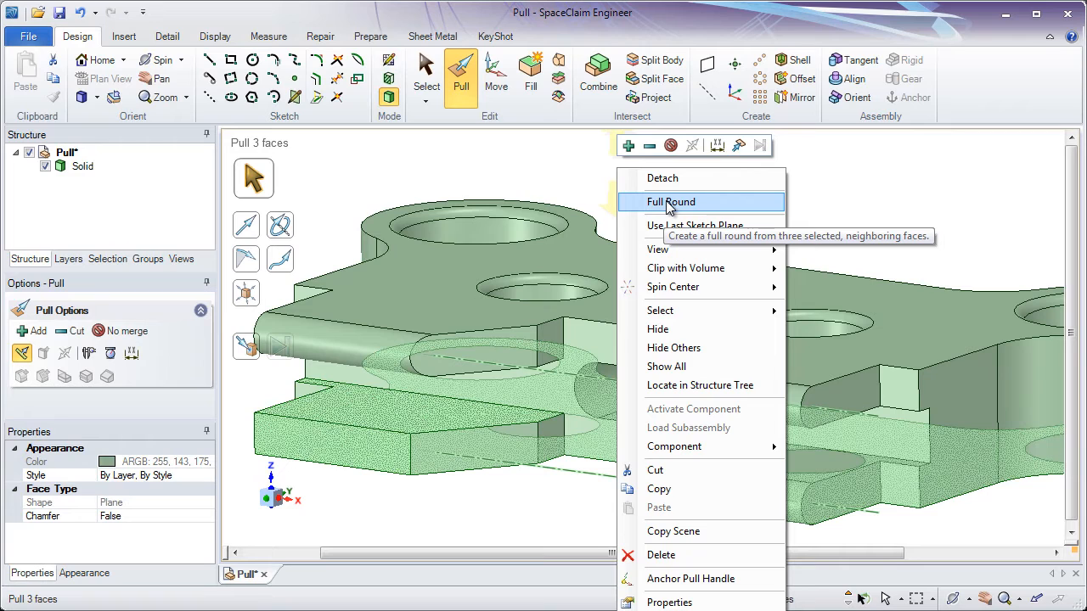
click(669, 202)
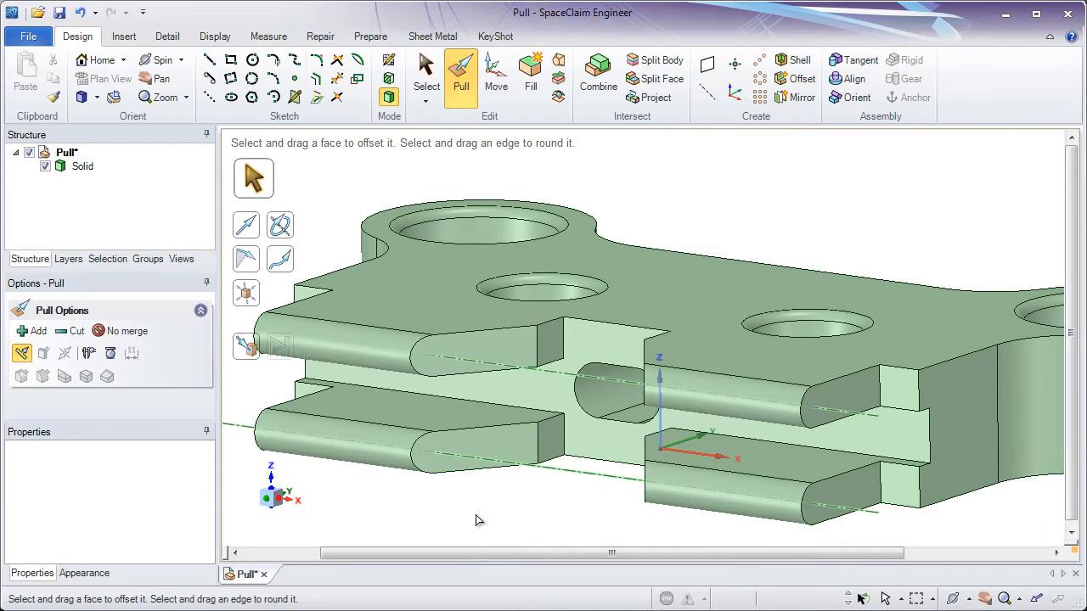
Step: Round the top face's outer edge loop with a 1 mm radius, leaving out the two long front edges of the prongs
click(416, 341)
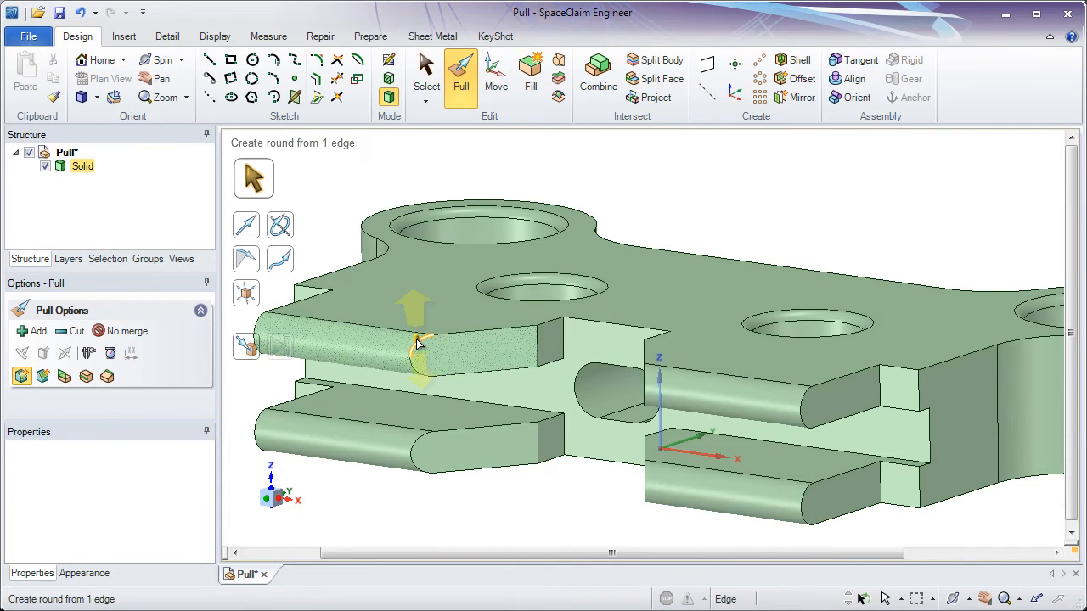
middle_drag(466, 448, 471, 471)
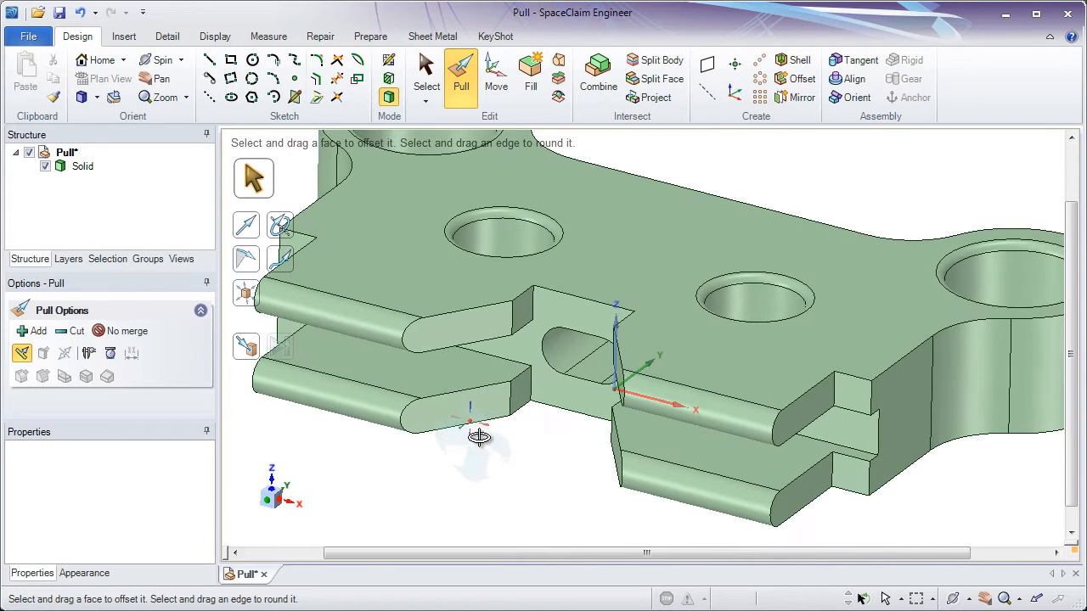
click(584, 422)
click(773, 372)
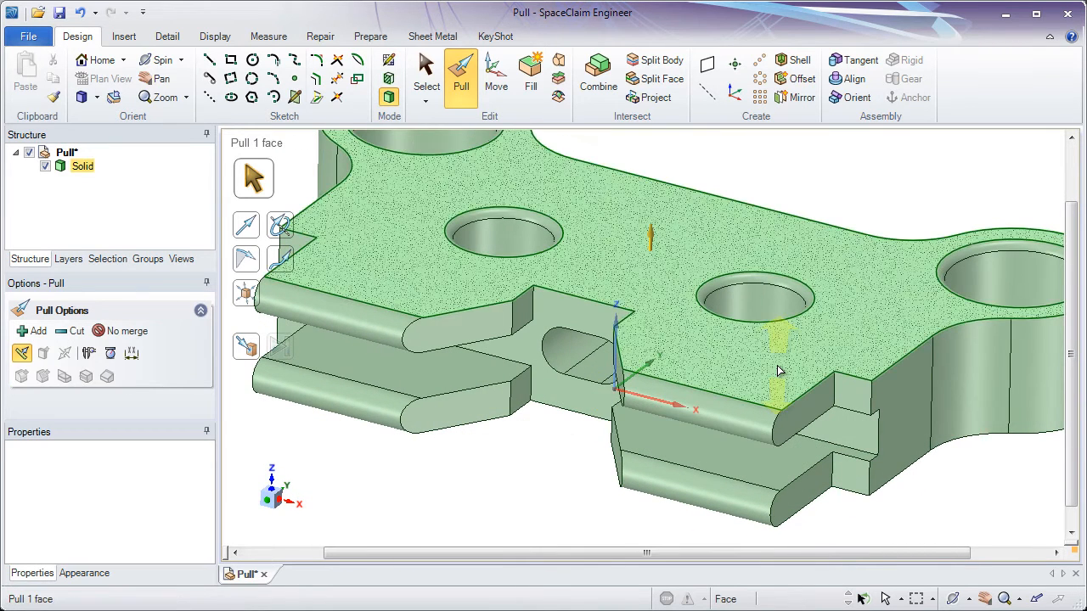
ctrl+middle_drag(895, 364, 862, 391)
scroll(862, 391, down, 1)
click(864, 393)
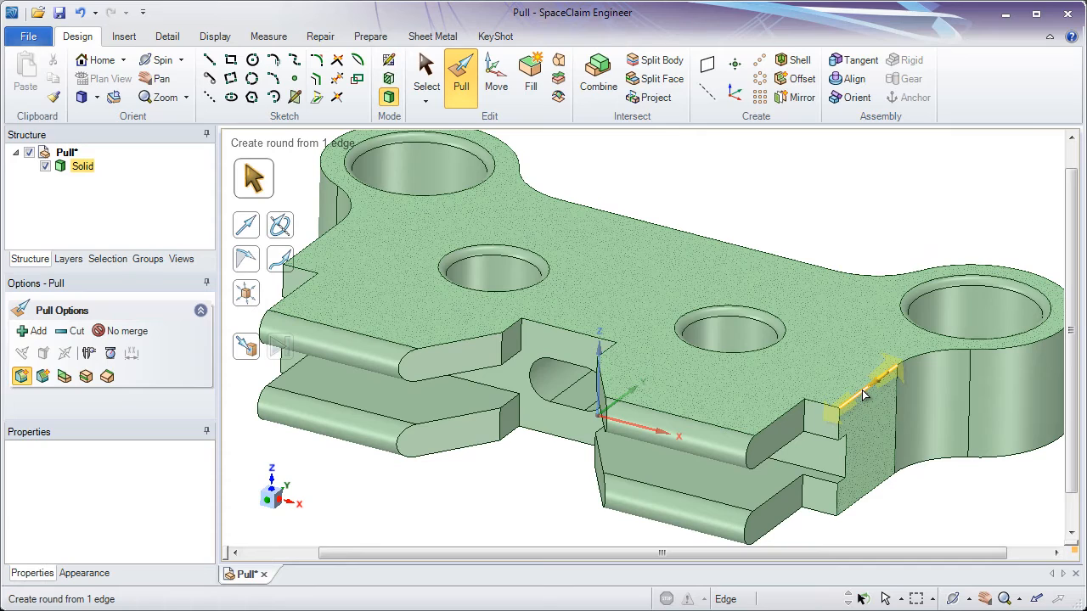
double_click(863, 393)
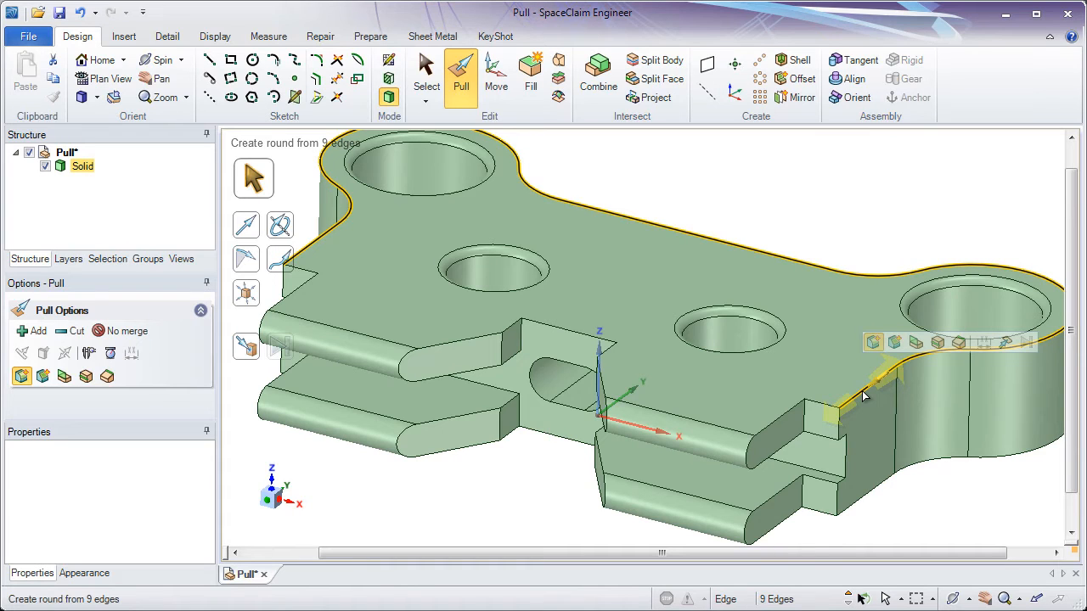
triple_click(863, 393)
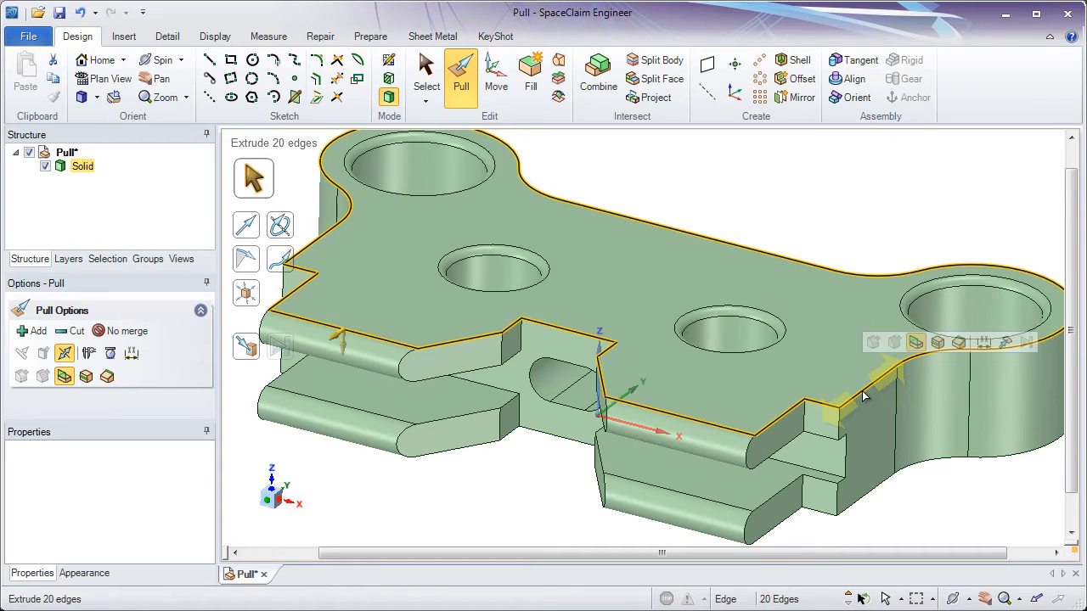
double_click(864, 393)
double_click(864, 393)
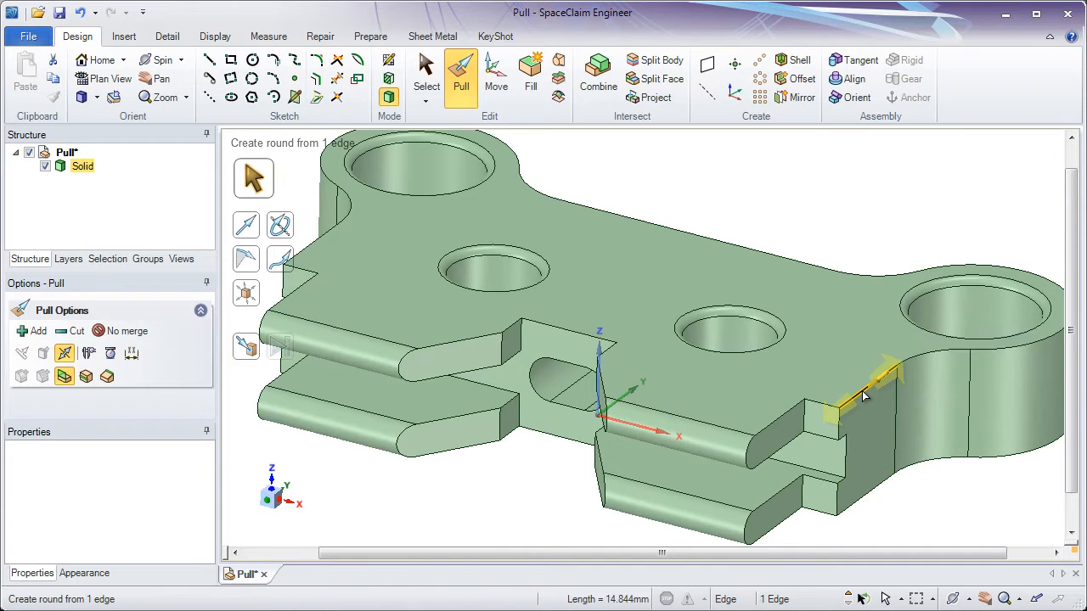
triple_click(863, 393)
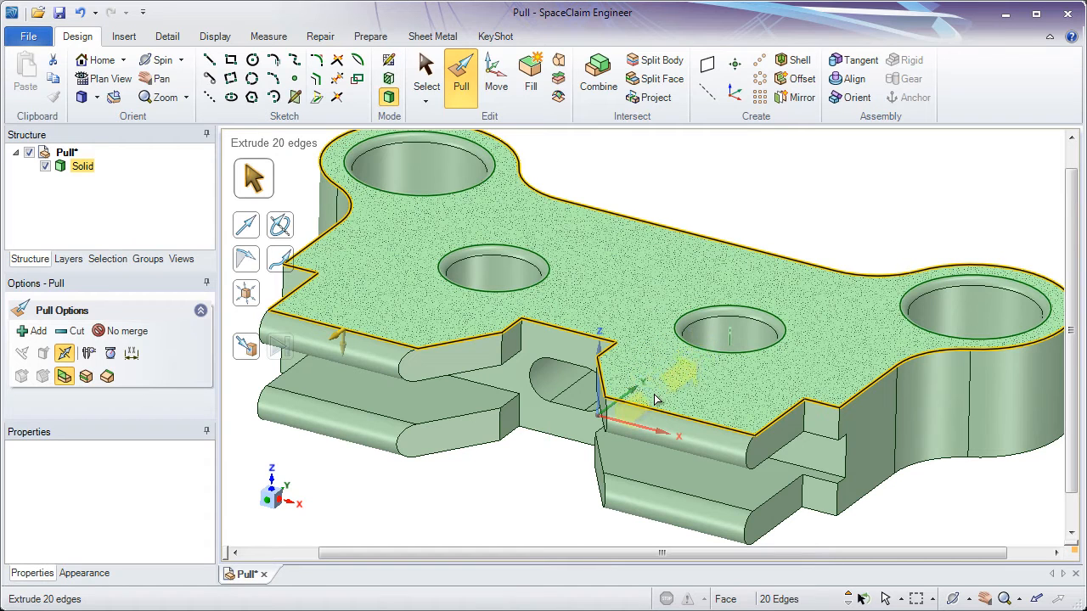
ctrl+click(399, 344)
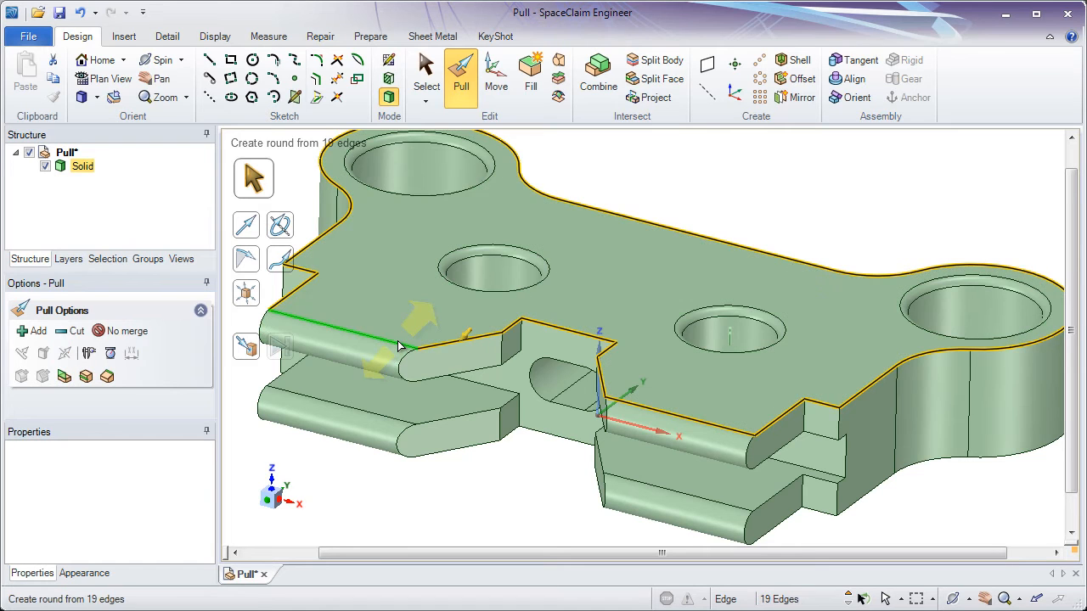
ctrl+click(645, 414)
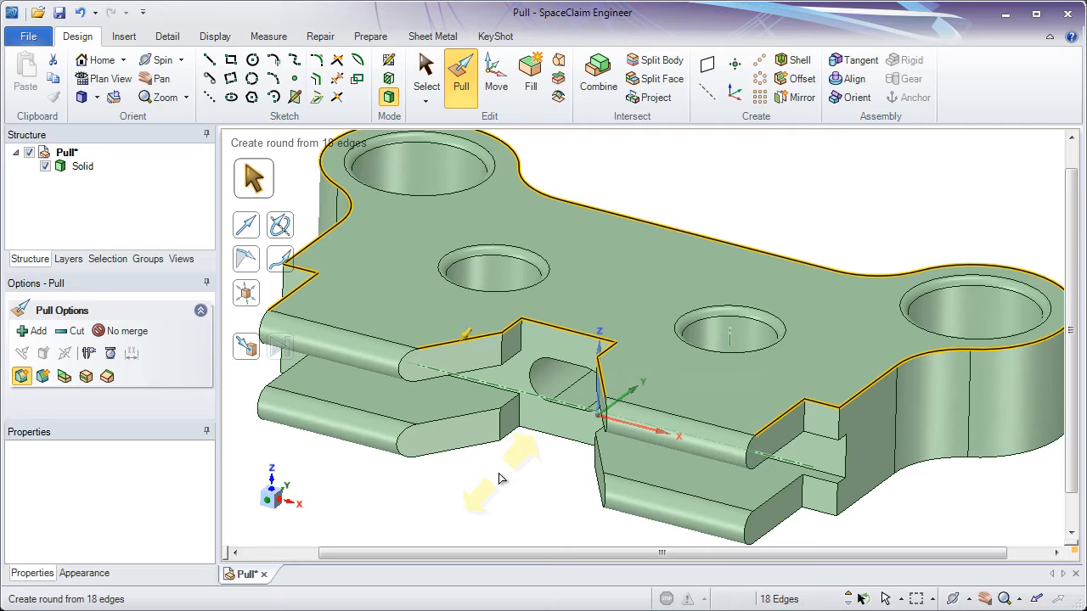
text(1)
key(Return)
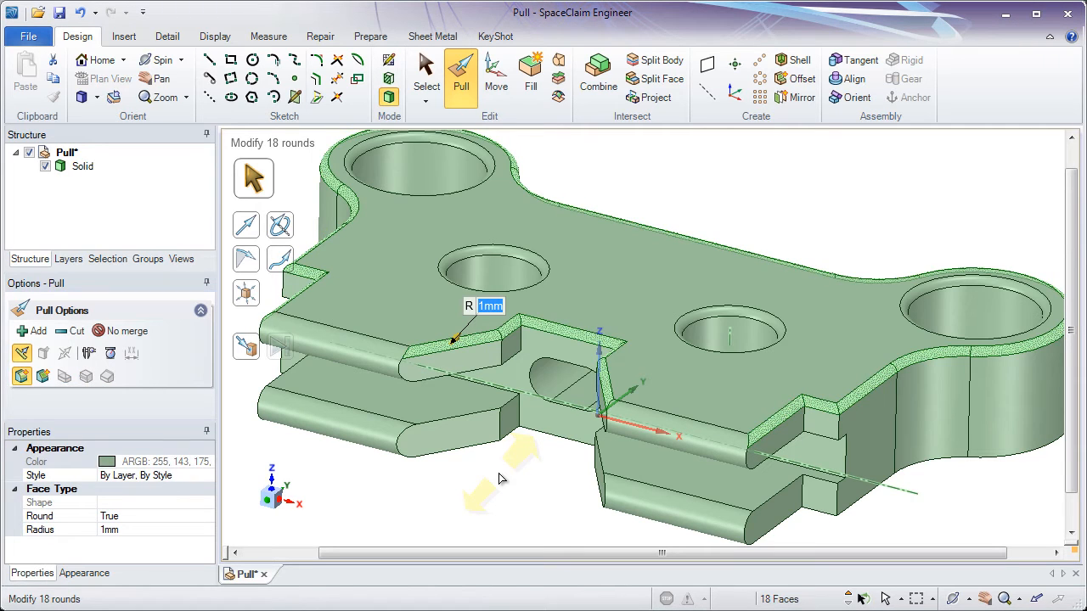
click(505, 473)
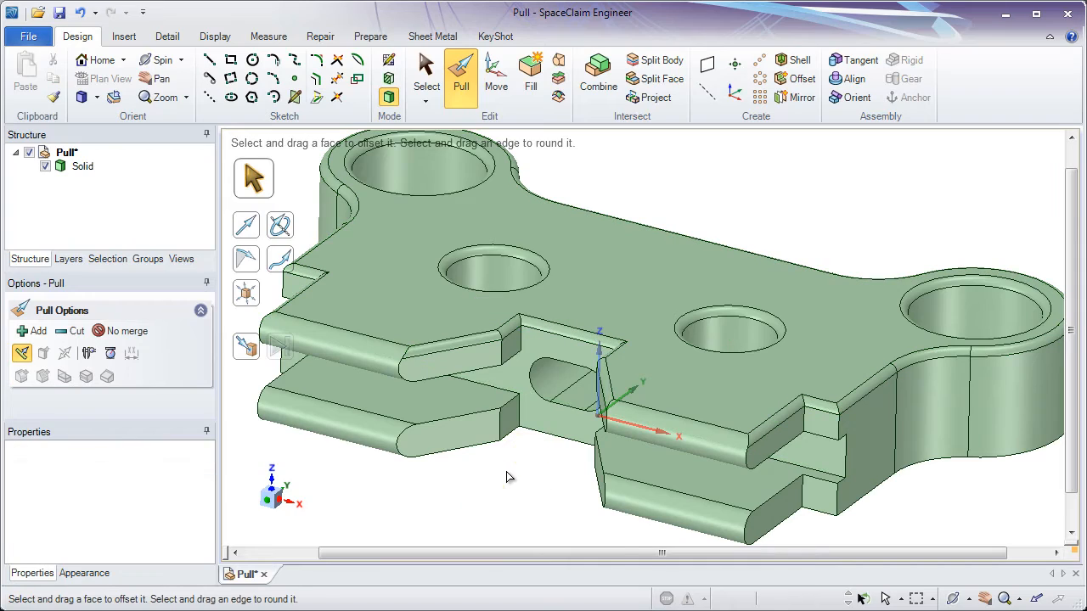
Step: Round the inner vertical corner edge of the upper side notch on the positive X side with a 2 mm radius
ctrl+middle_drag(858, 416, 630, 365)
click(820, 534)
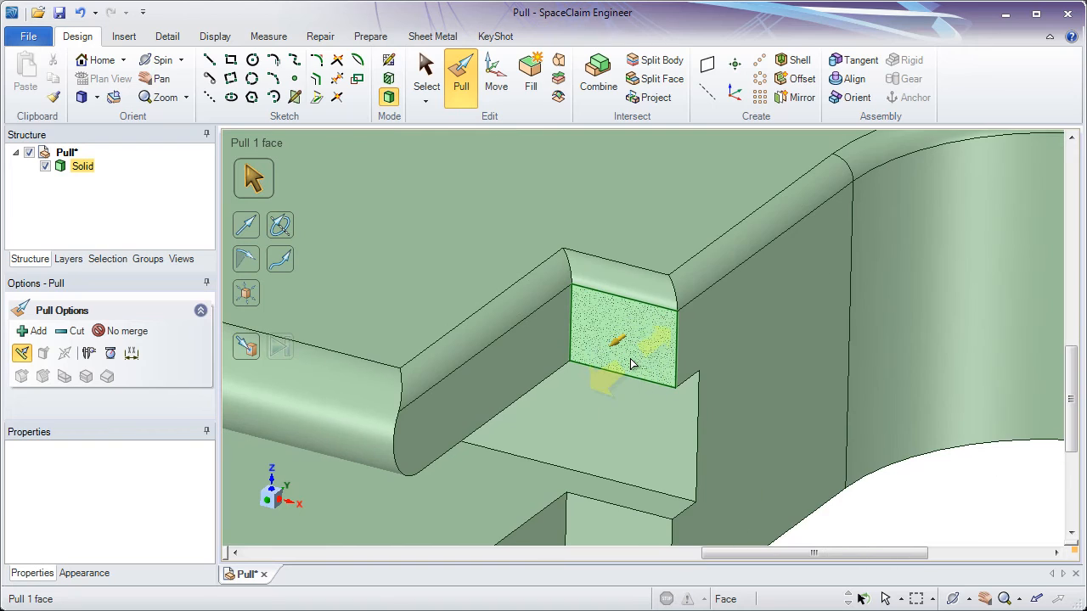
click(570, 336)
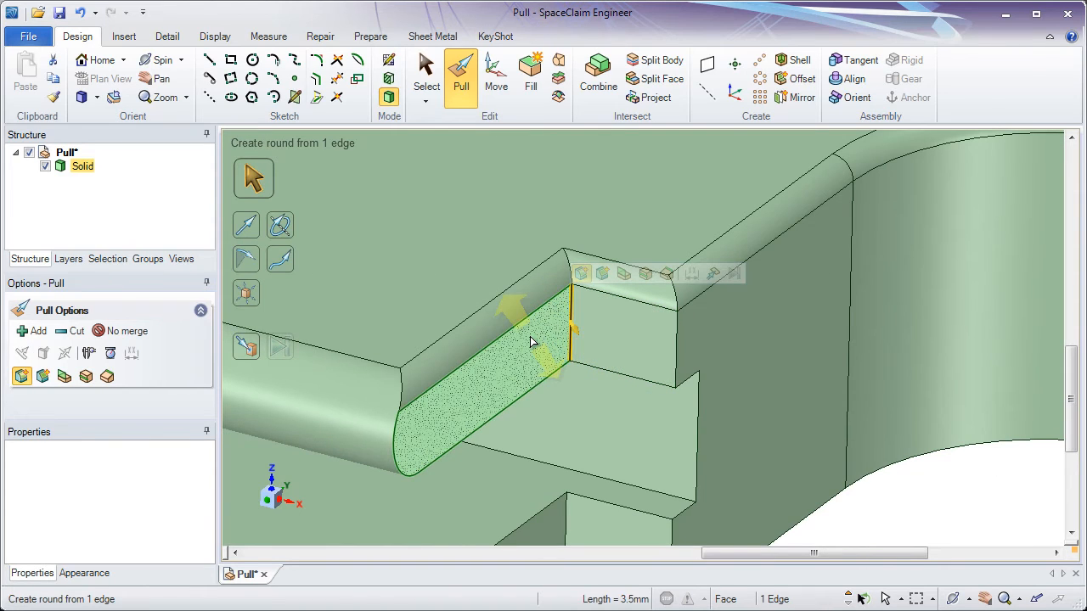
drag(531, 344, 571, 363)
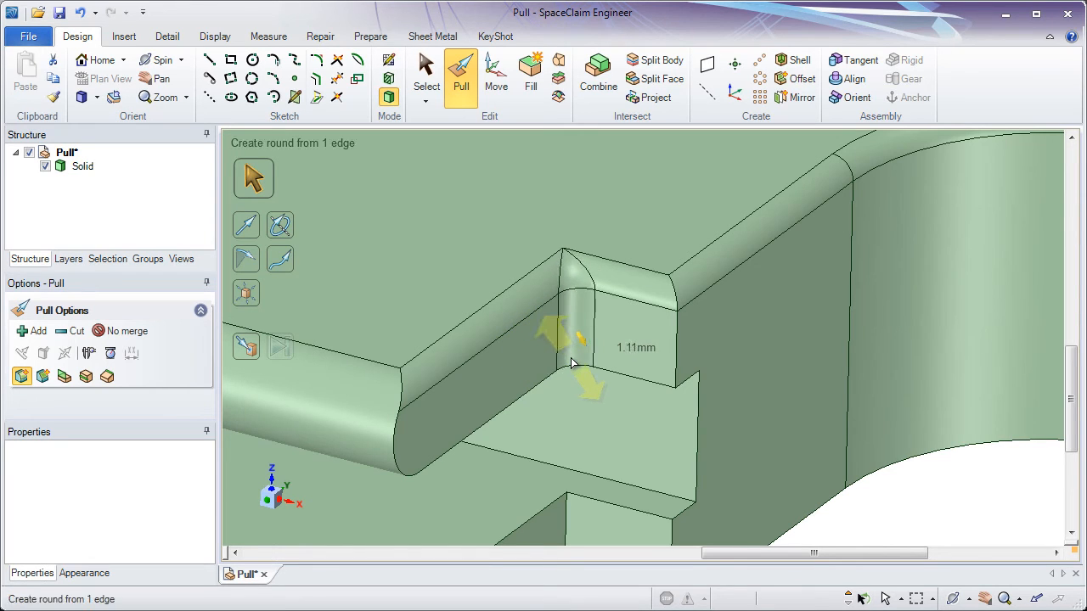
key(Escape)
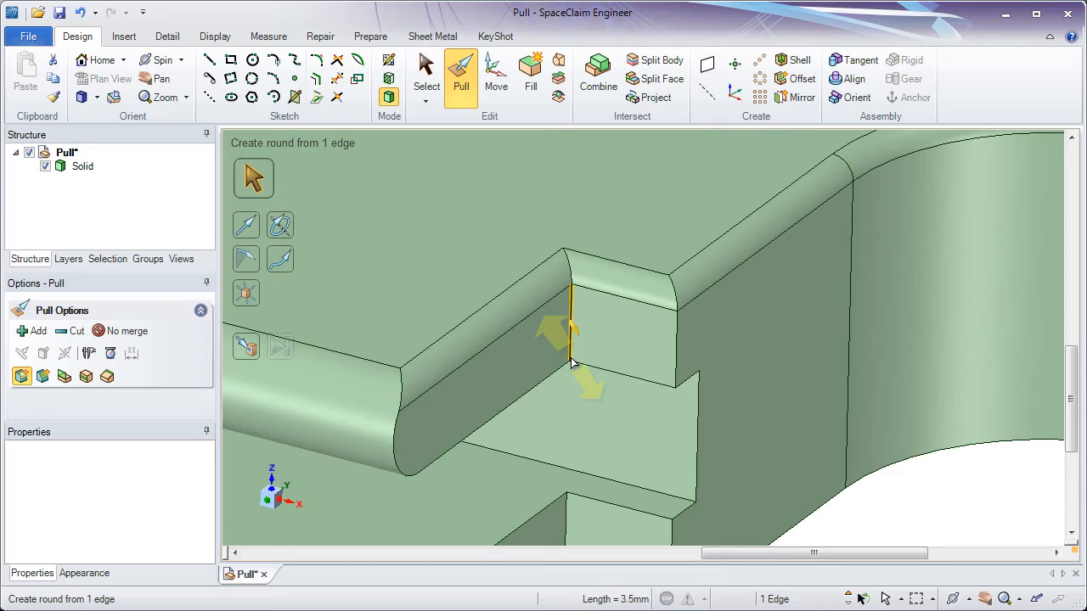
double_click(569, 303)
drag(570, 306, 582, 337)
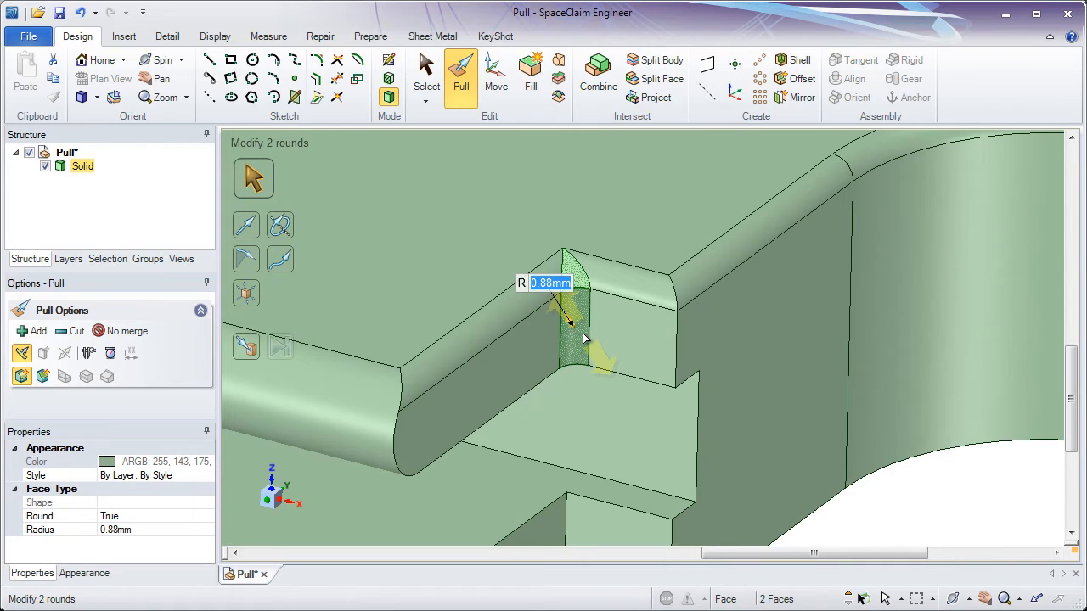
text(2)
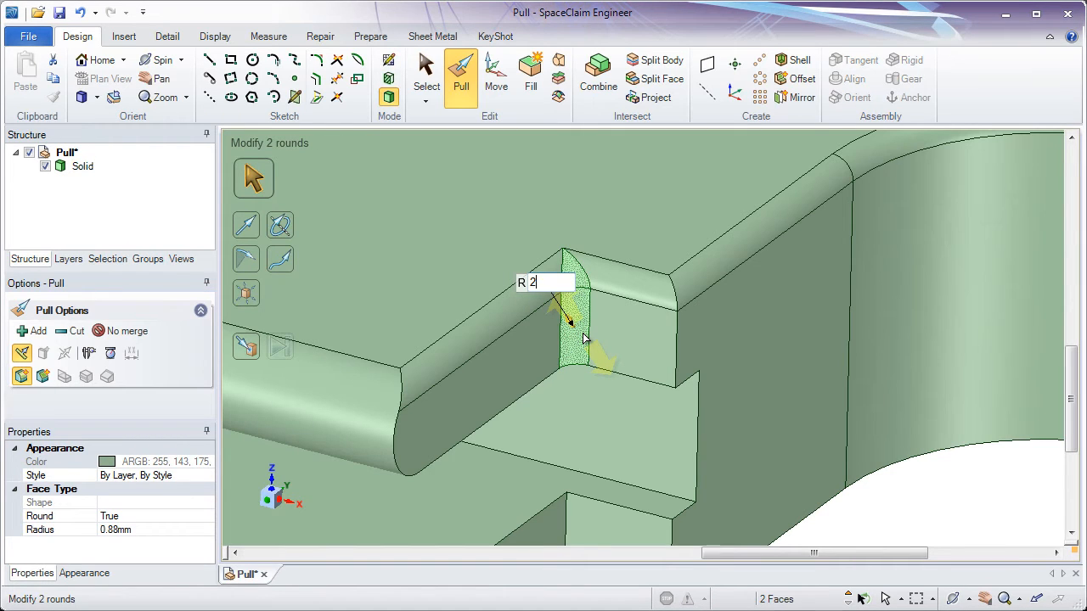
key(Return)
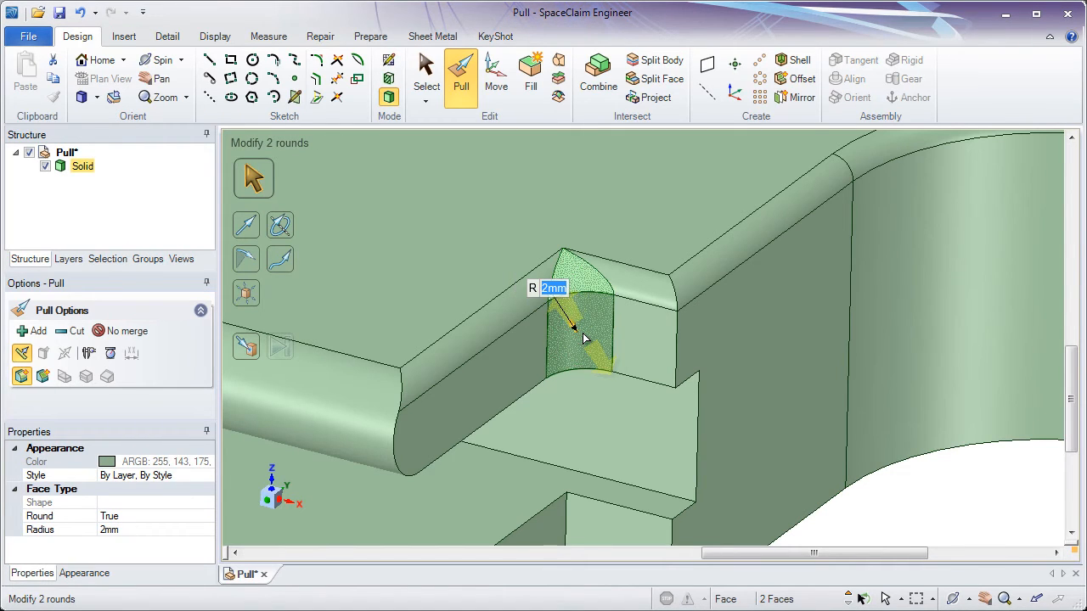
click(678, 354)
drag(668, 369, 643, 289)
key(Escape)
key(Escape)
Step: Round the outer vertical corner edge of the same upper side notch with a 2 mm radius
double_click(677, 329)
click(668, 317)
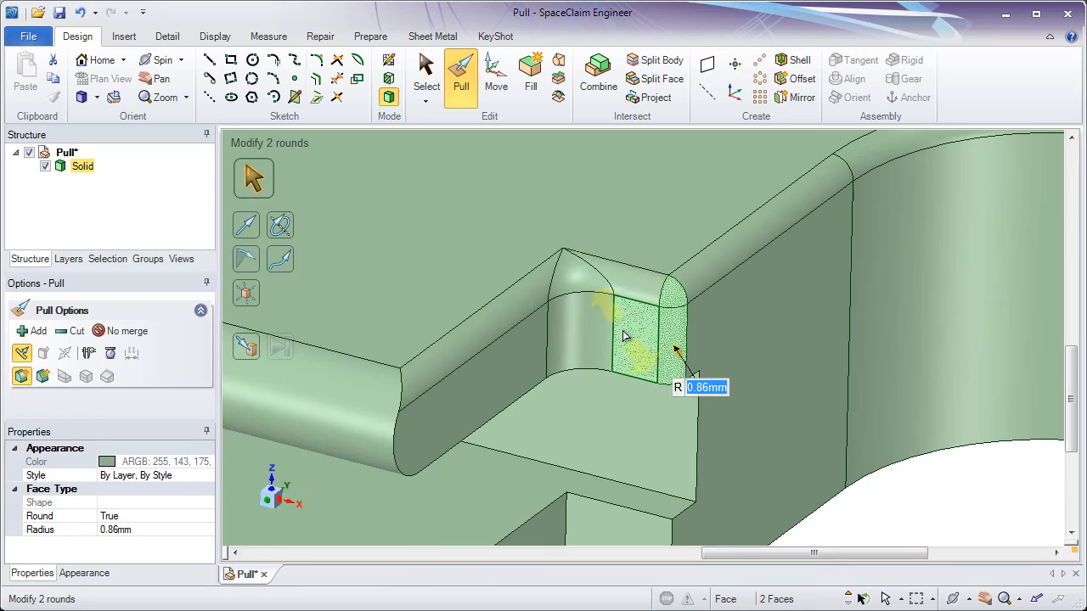
text(2)
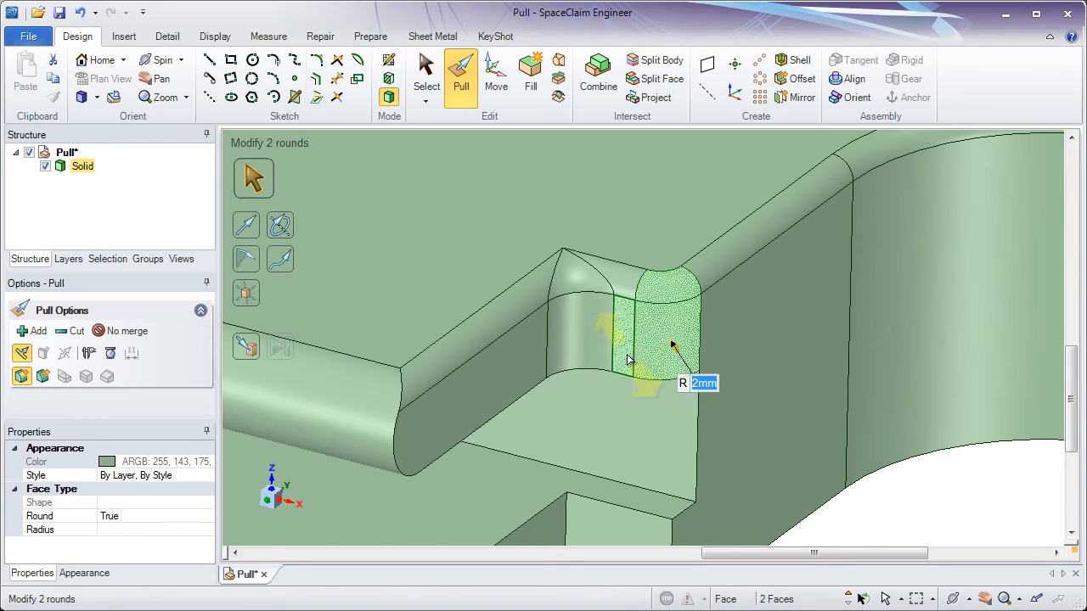
key(Return)
Step: Change the corner blend above the notch's inner vertical round to Sweep Around Corner
click(578, 287)
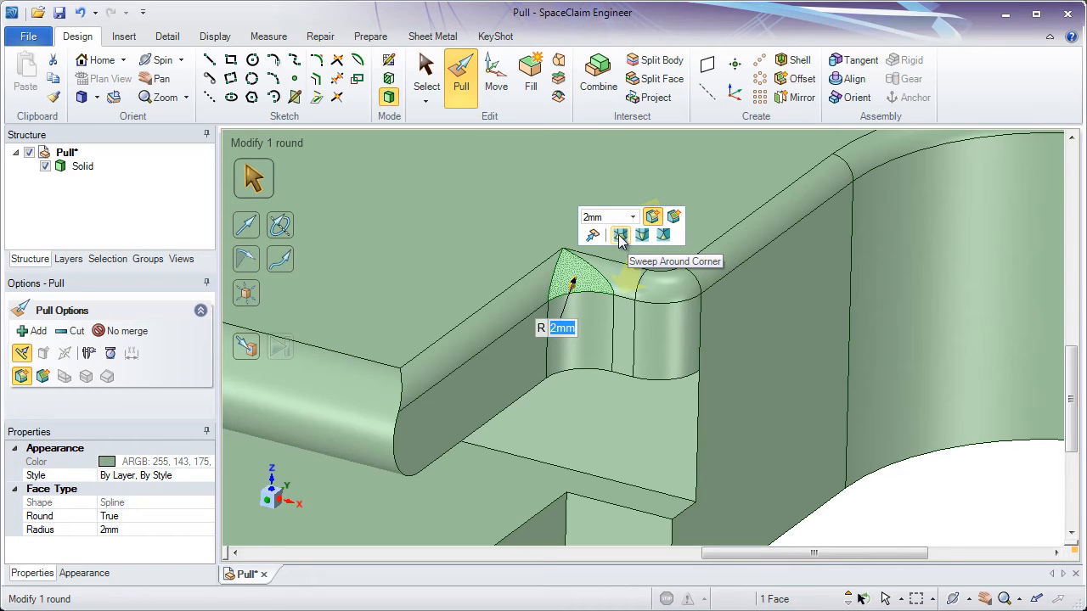
click(619, 236)
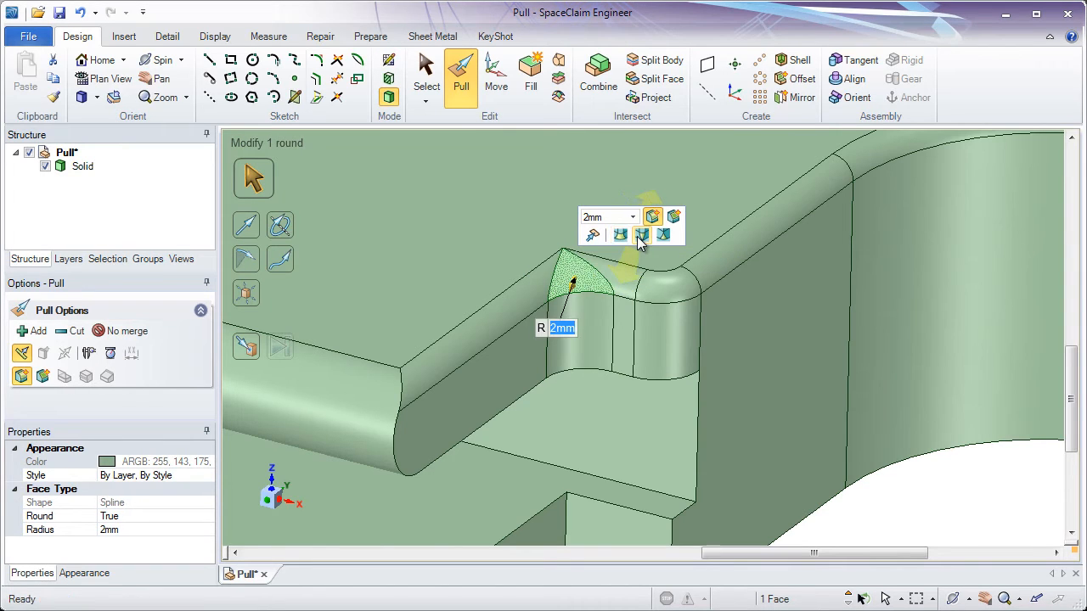
click(639, 236)
click(621, 236)
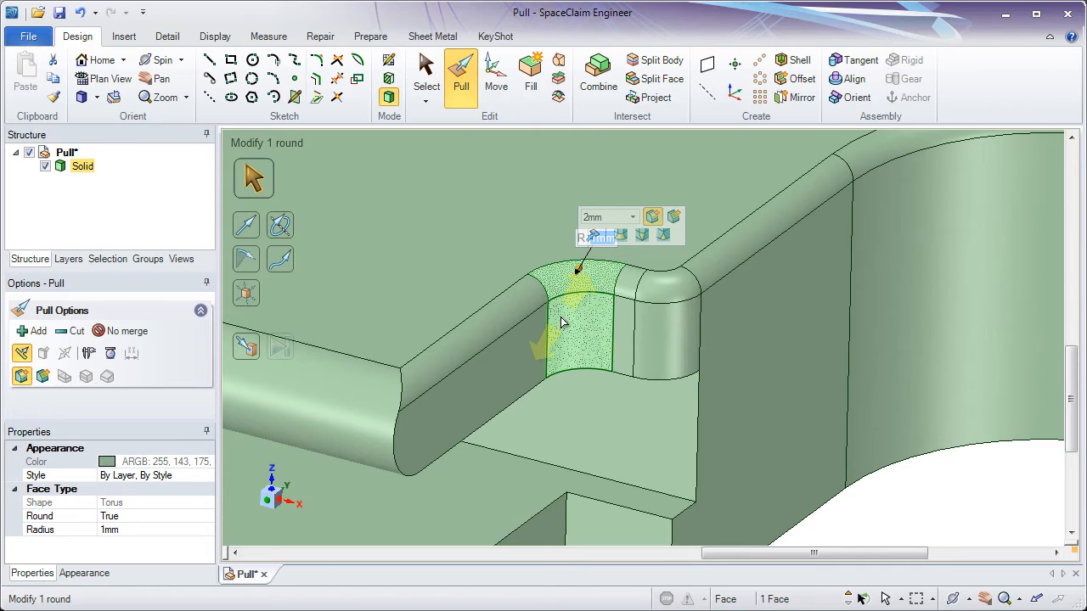
Step: Round eight vertical corner edges of the lower plate to 2 mm: two in each side notch and four in the middle notch
scroll(548, 267, down, 2)
scroll(543, 259, down, 3)
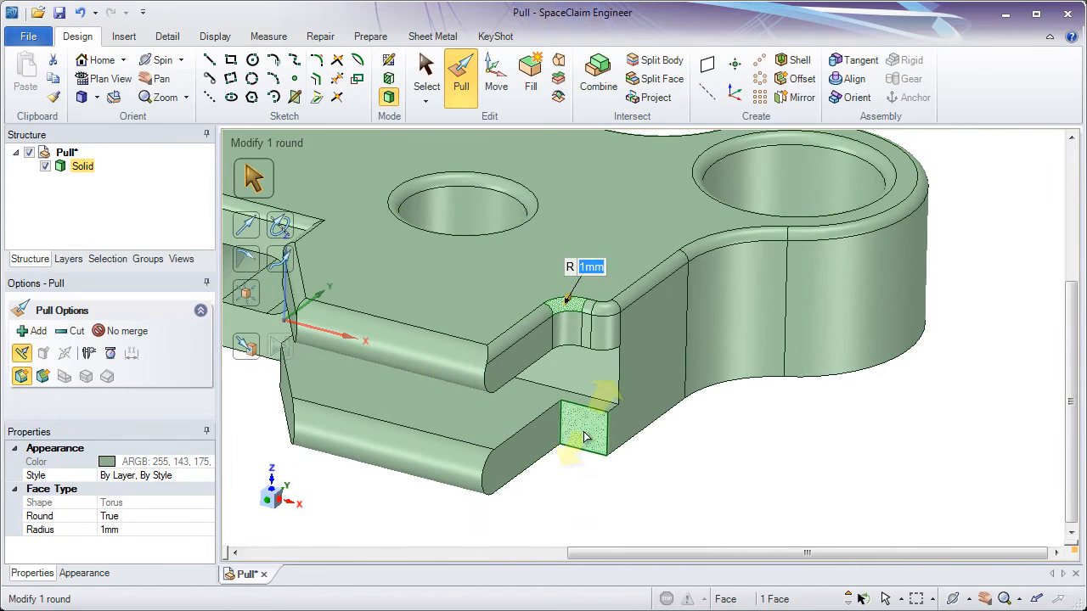
click(578, 475)
click(583, 429)
click(606, 437)
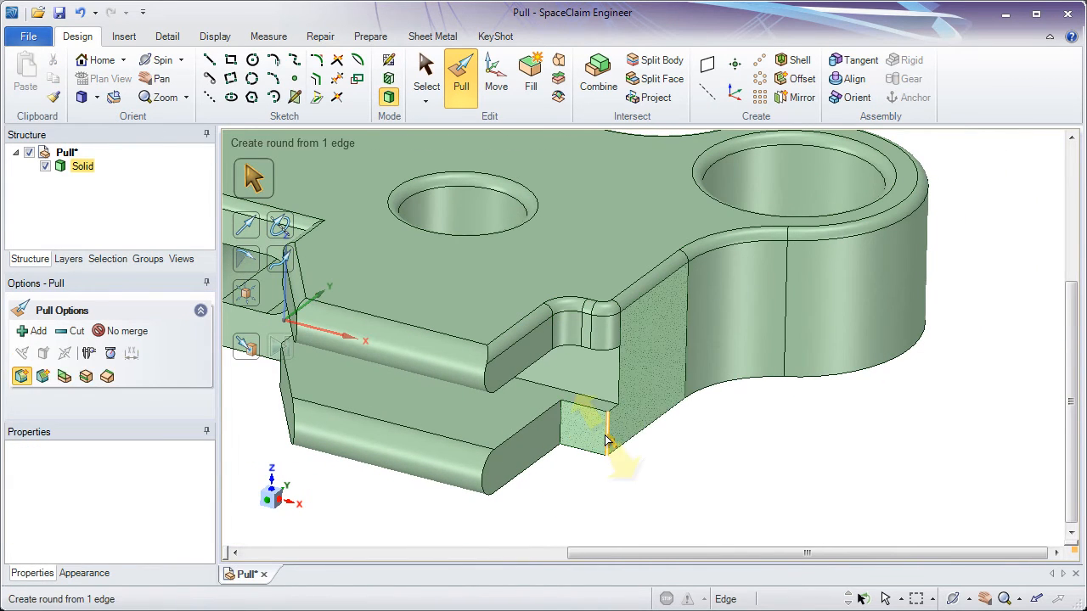
ctrl+click(565, 435)
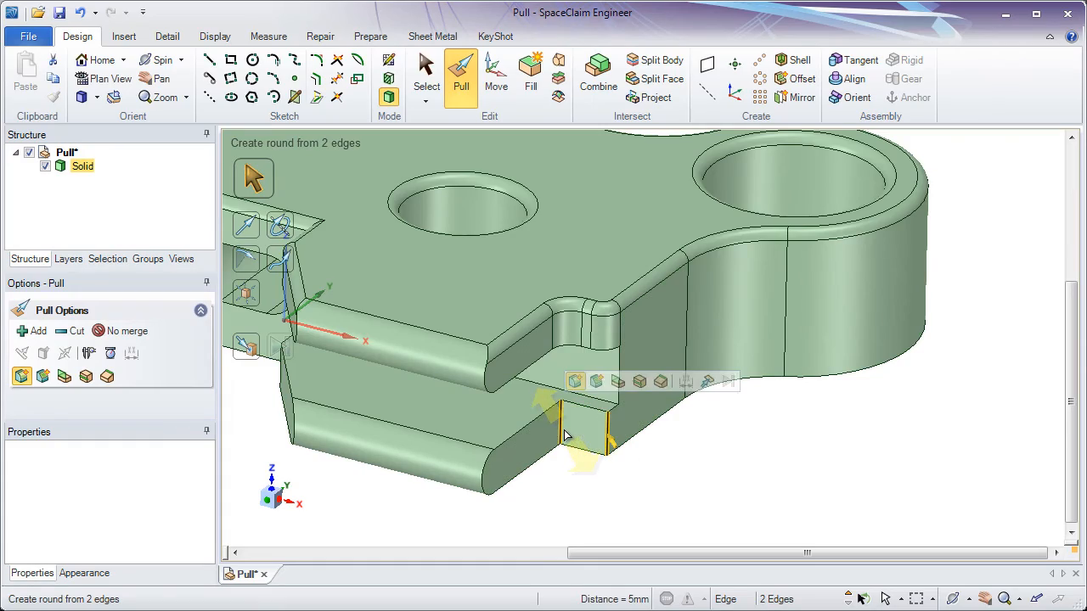
scroll(551, 407, down, 2)
middle_drag(551, 407, 523, 388)
ctrl+click(455, 365)
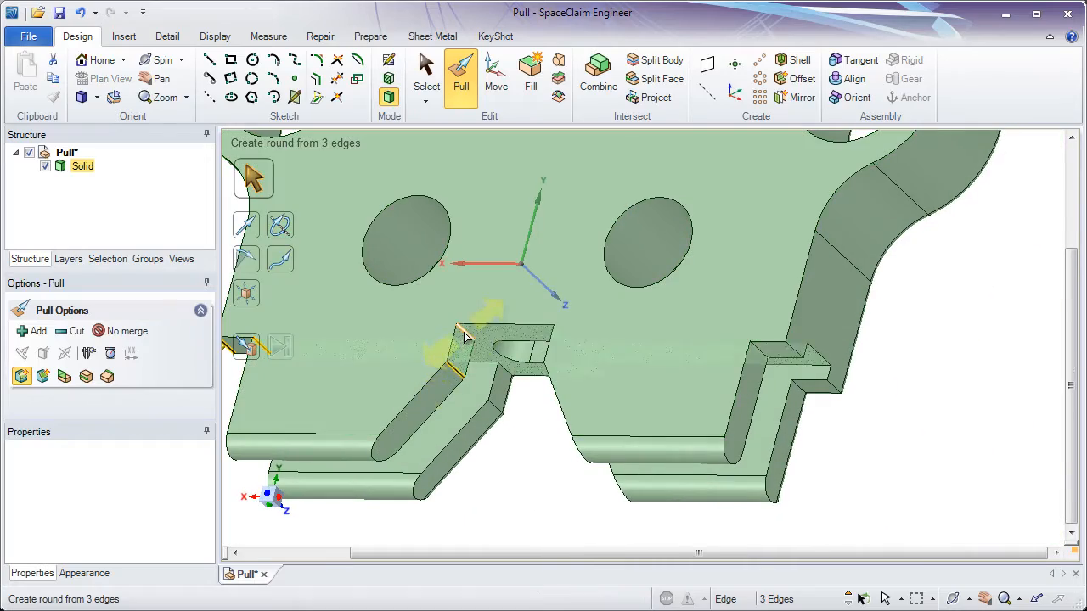
ctrl+click(466, 337)
middle_drag(465, 337, 577, 315)
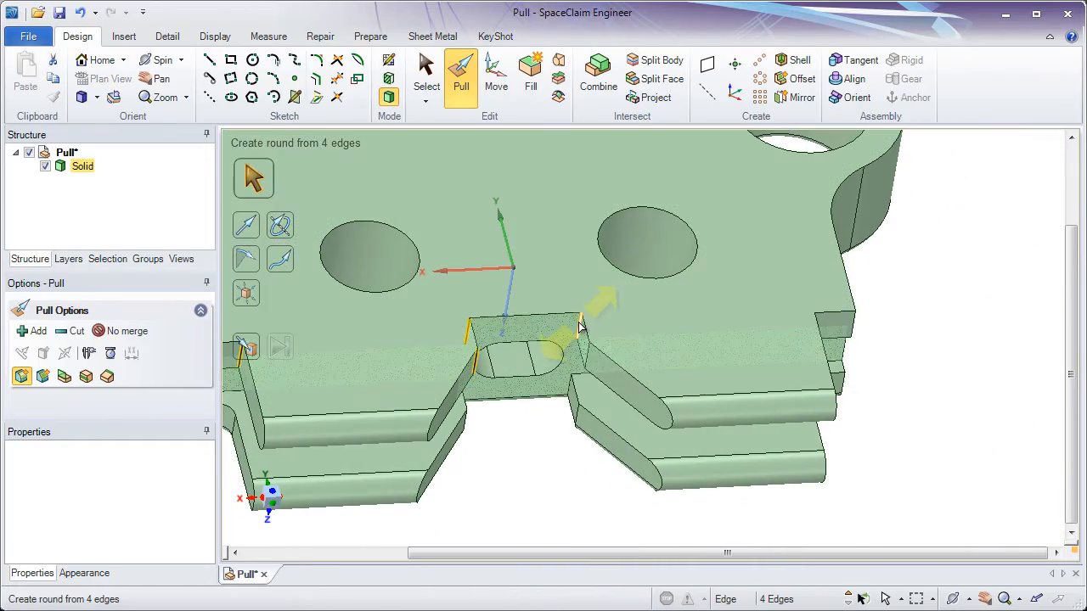
ctrl+click(586, 344)
ctrl+click(836, 340)
middle_drag(837, 340, 788, 325)
ctrl+click(788, 325)
ctrl+click(833, 317)
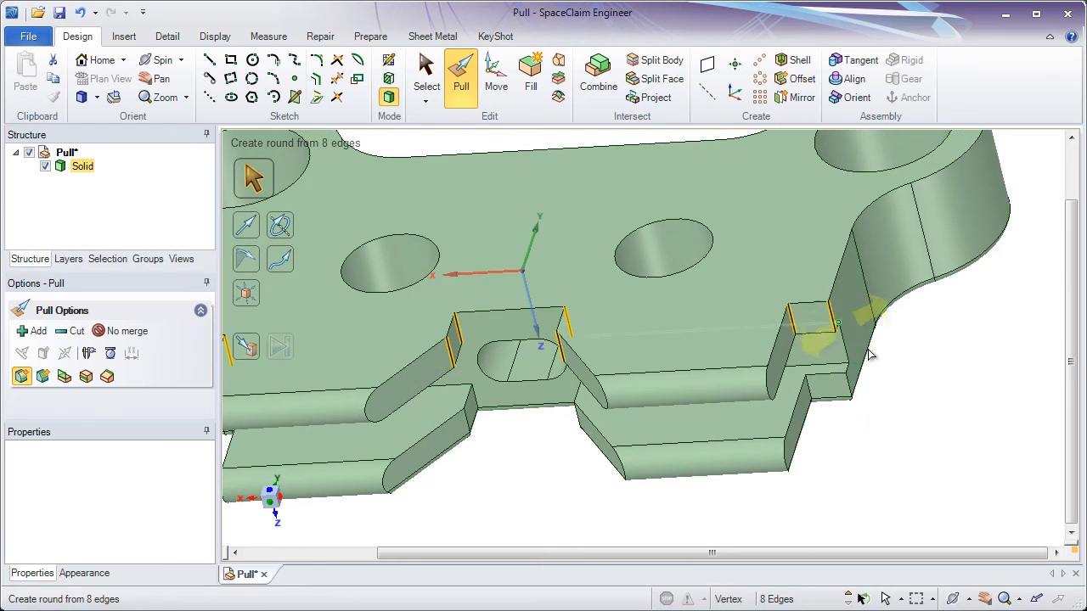
middle_drag(729, 473, 720, 450)
text(2mm)
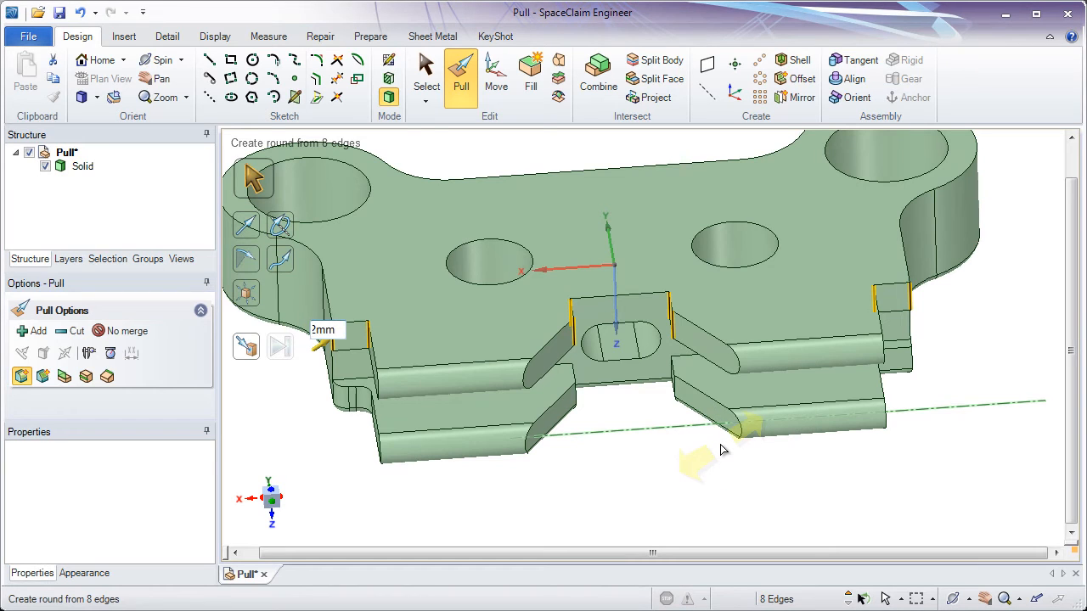
key(Return)
click(671, 472)
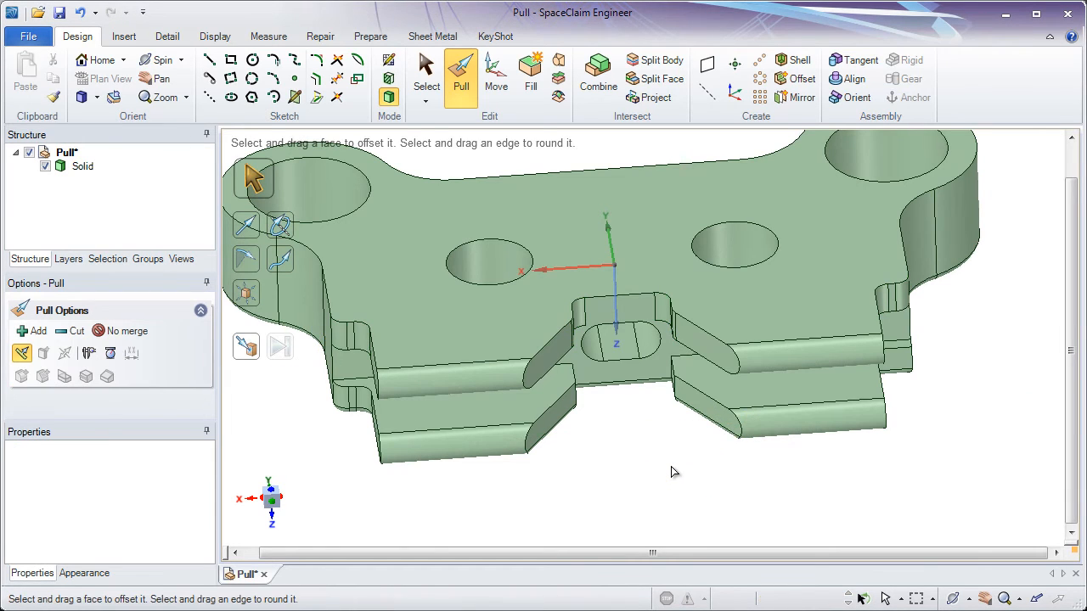
Step: Round the upper plate's top outer edge loop to 0.5 mm, leaving out the front edges of the two prongs
click(539, 345)
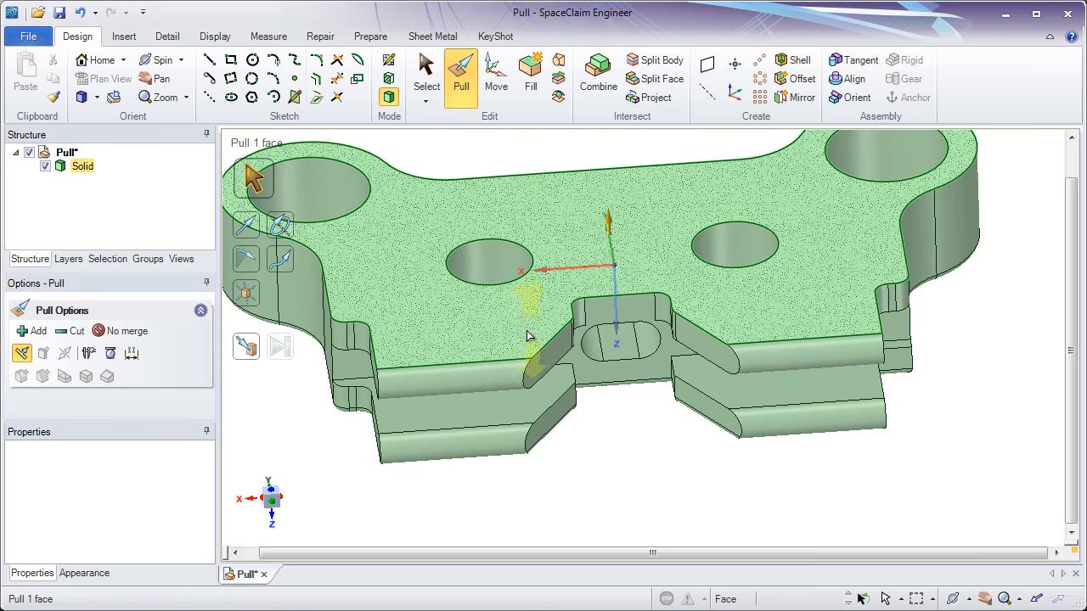
click(539, 344)
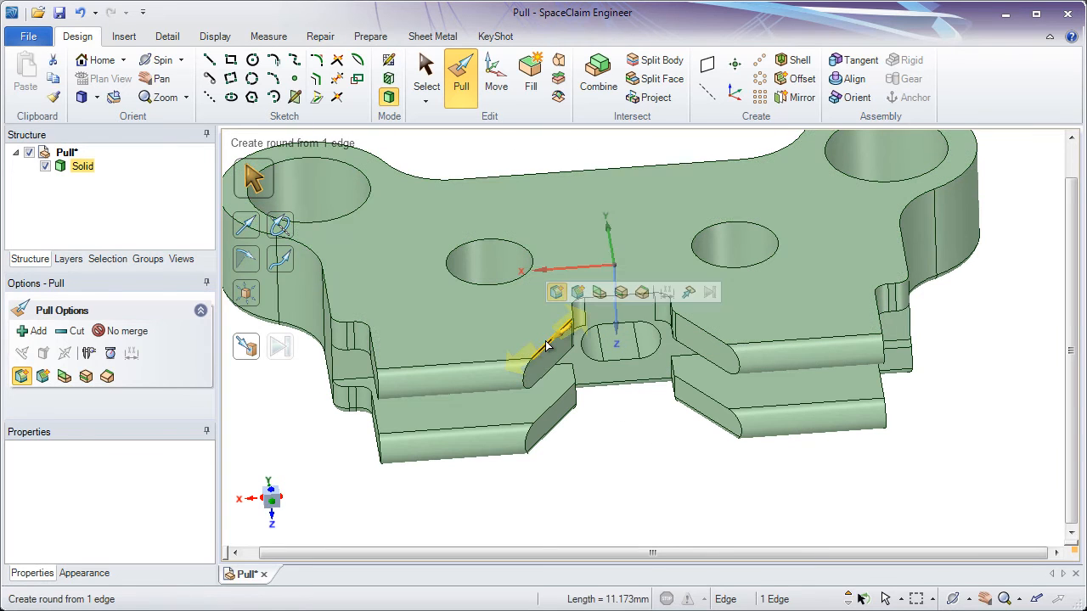
double_click(546, 345)
double_click(546, 346)
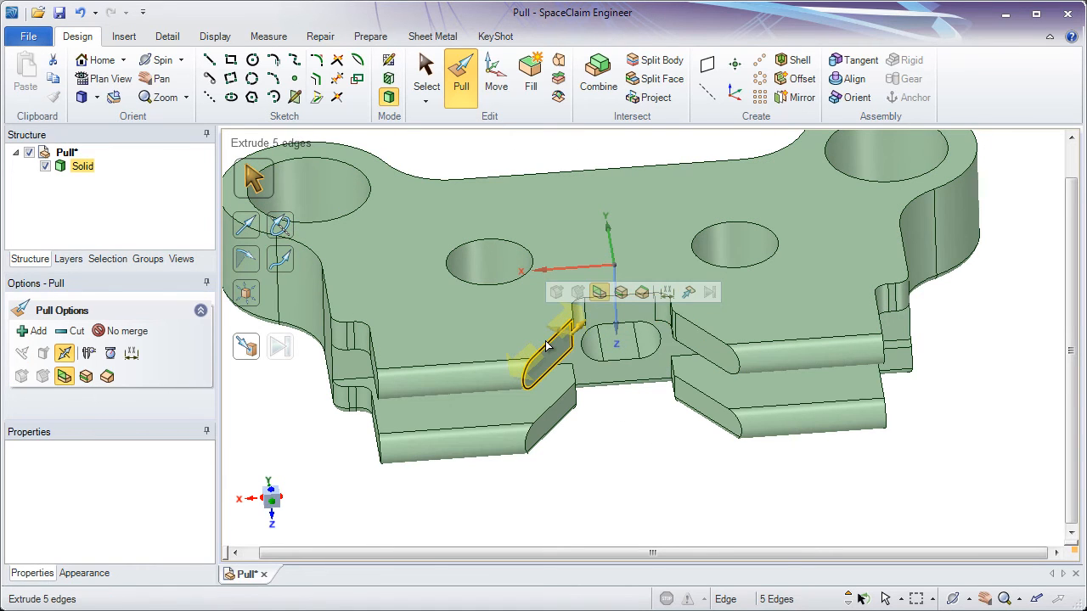
double_click(545, 346)
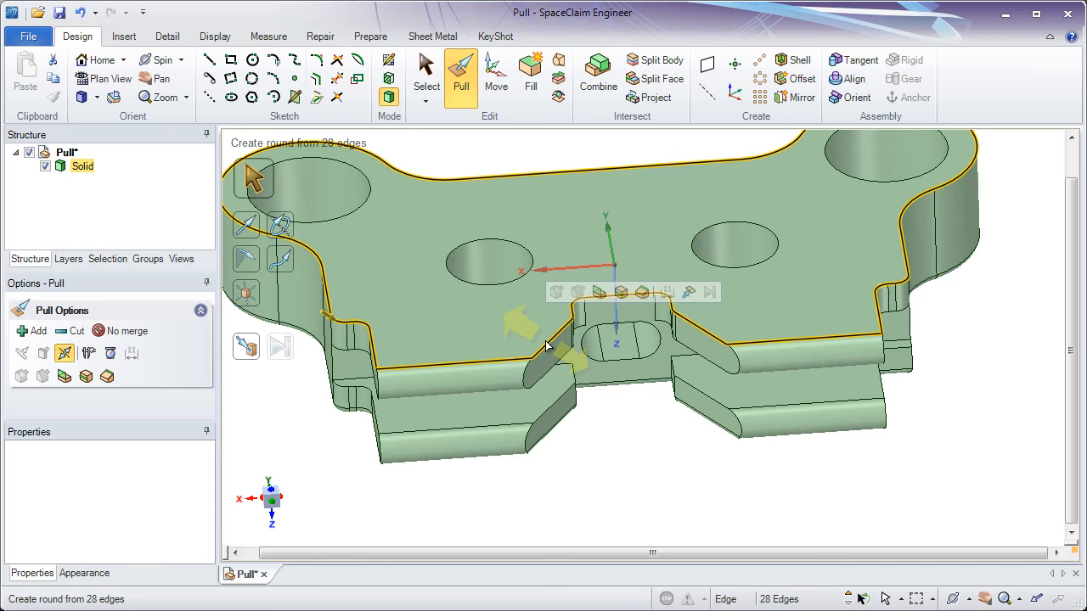
ctrl+middle_drag(546, 341, 584, 351)
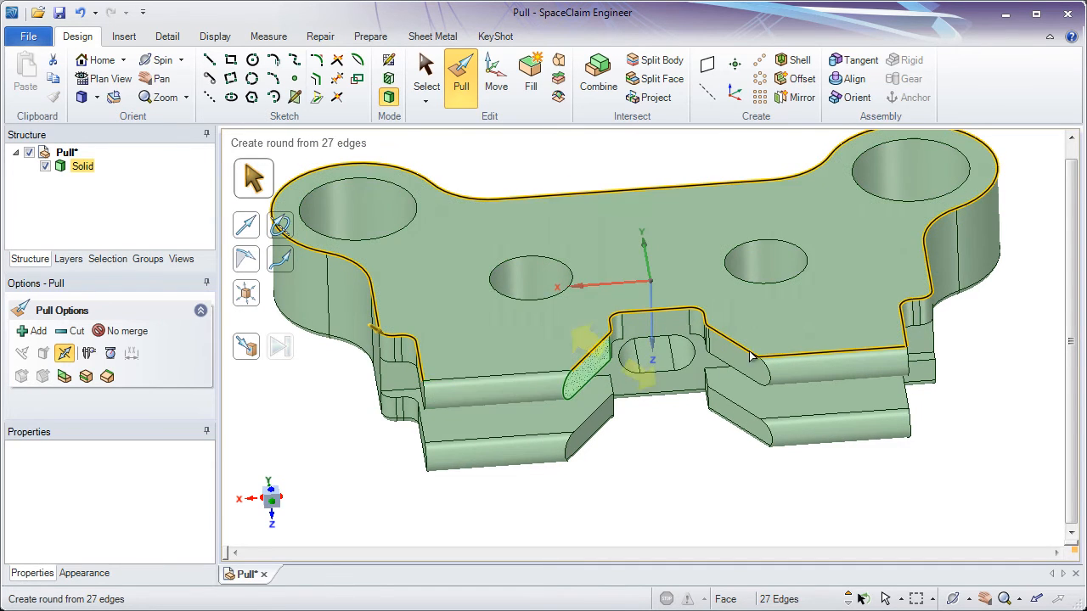
ctrl+click(788, 356)
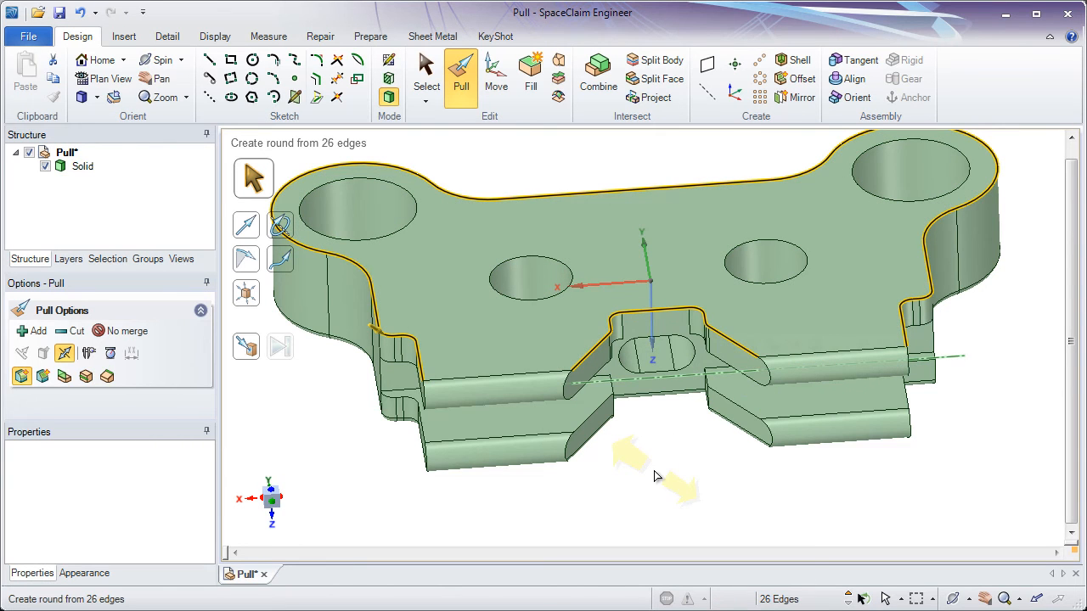
text(0.5)
key(Return)
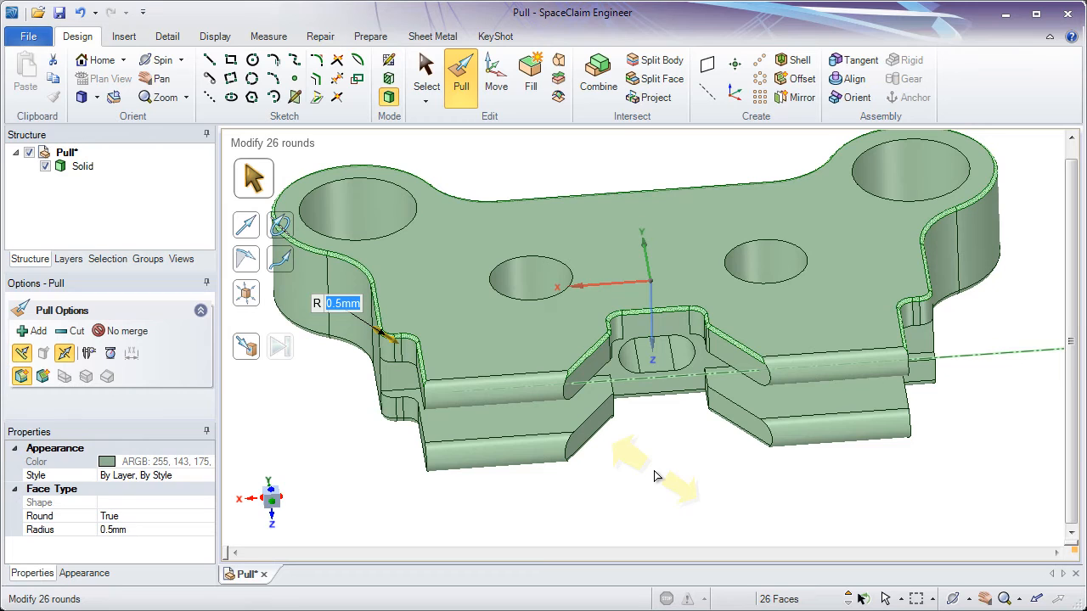
click(657, 477)
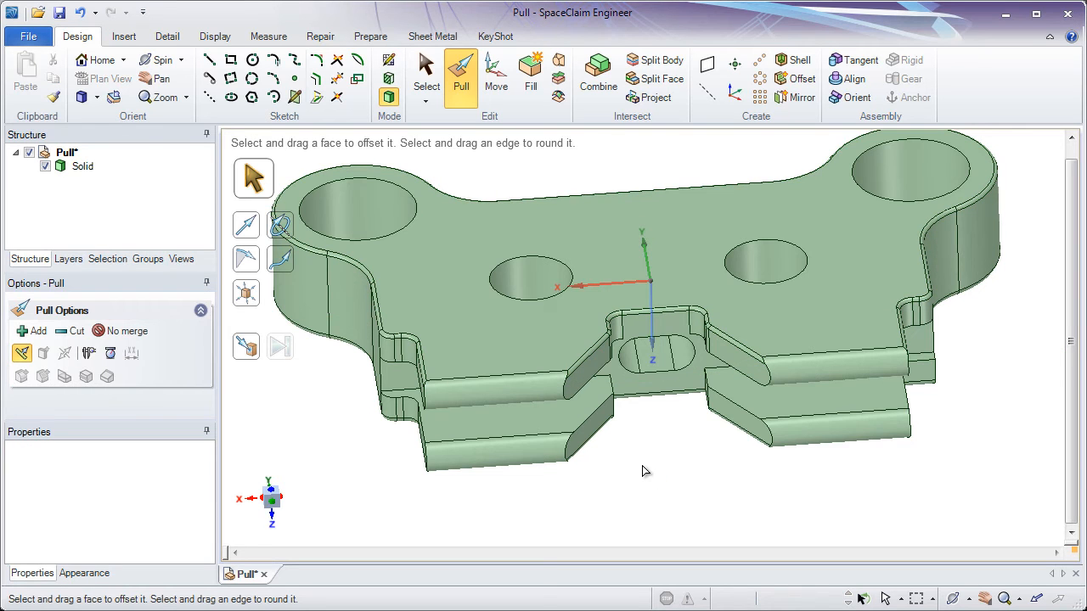
Step: Chamfer the top edge of the large hole on the positive X side with a 2 mm setback
middle_drag(642, 465, 665, 456)
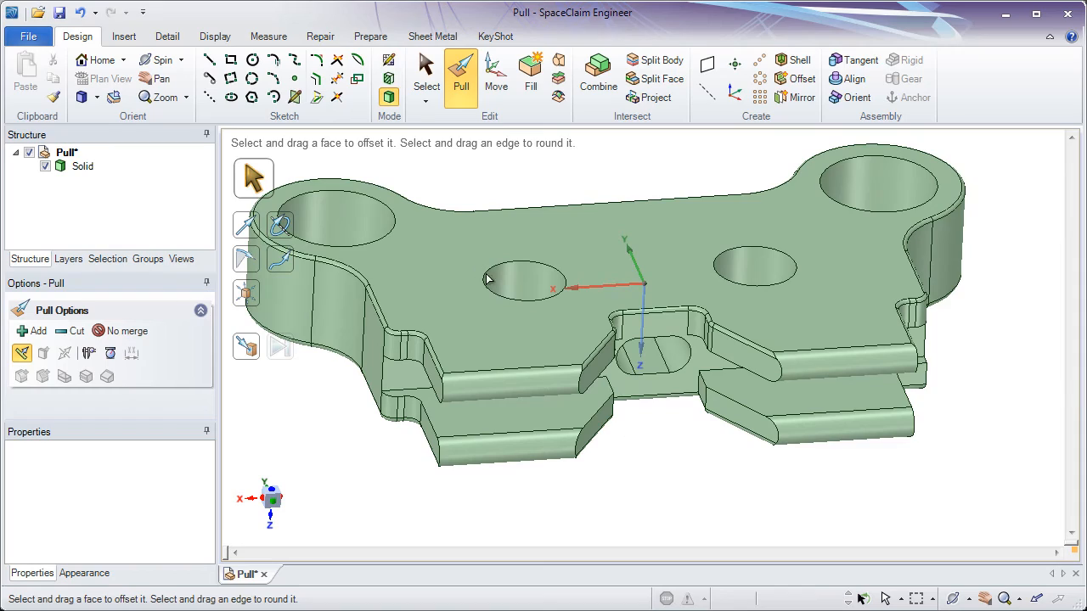
click(384, 201)
scroll(333, 214, up, 3)
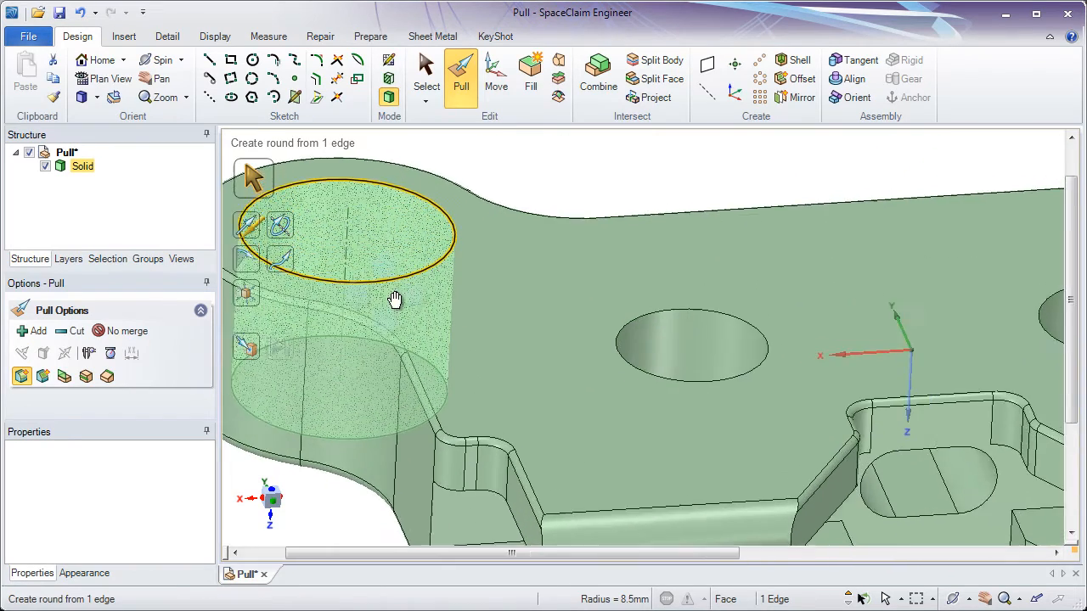
ctrl+middle_drag(395, 299, 501, 355)
click(388, 246)
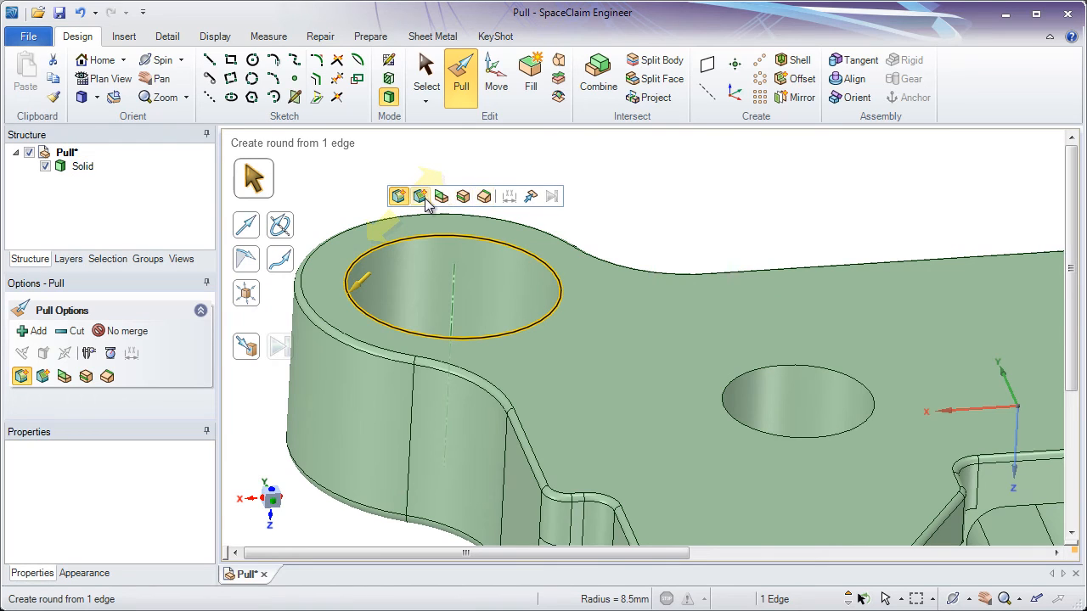
click(43, 378)
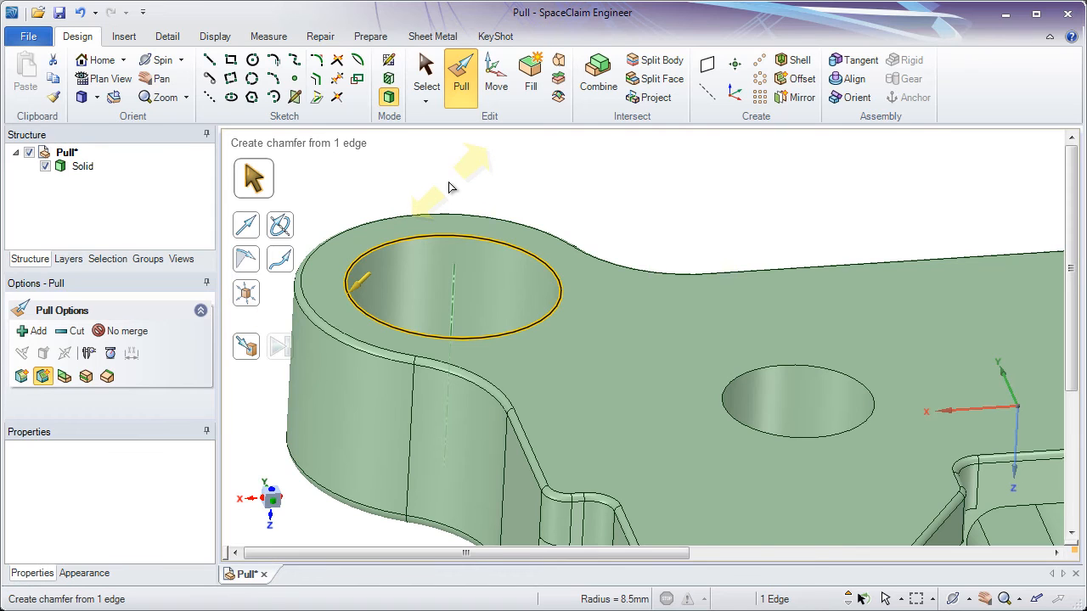
text(2mm)
key(Return)
Step: Switch the large hole's chamfer from two setbacks to a setback and an angle
scroll(406, 329, up, 5)
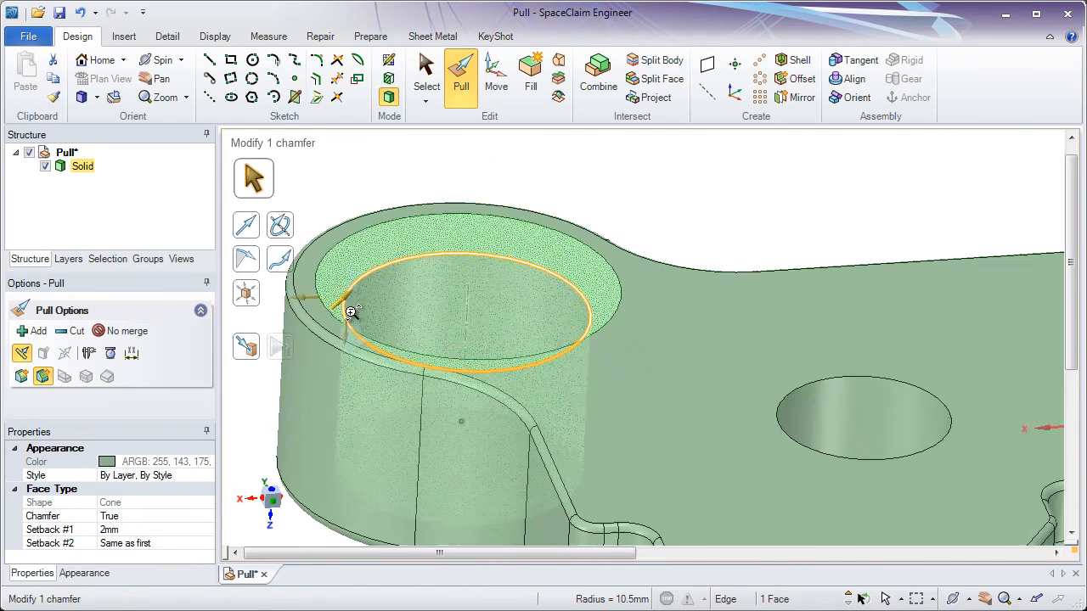
middle_drag(406, 329, 403, 311)
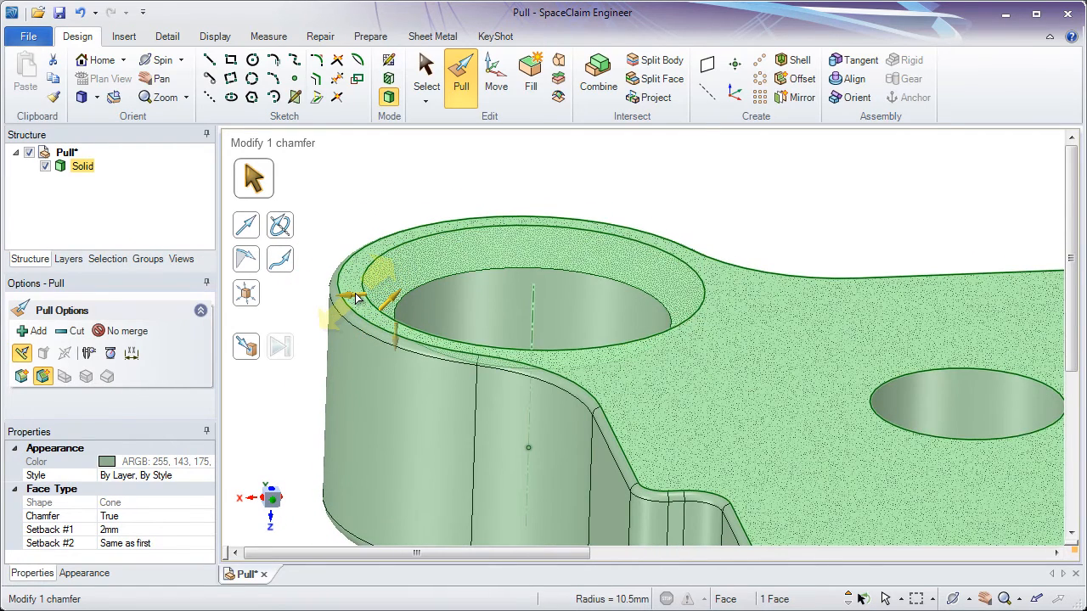
click(356, 297)
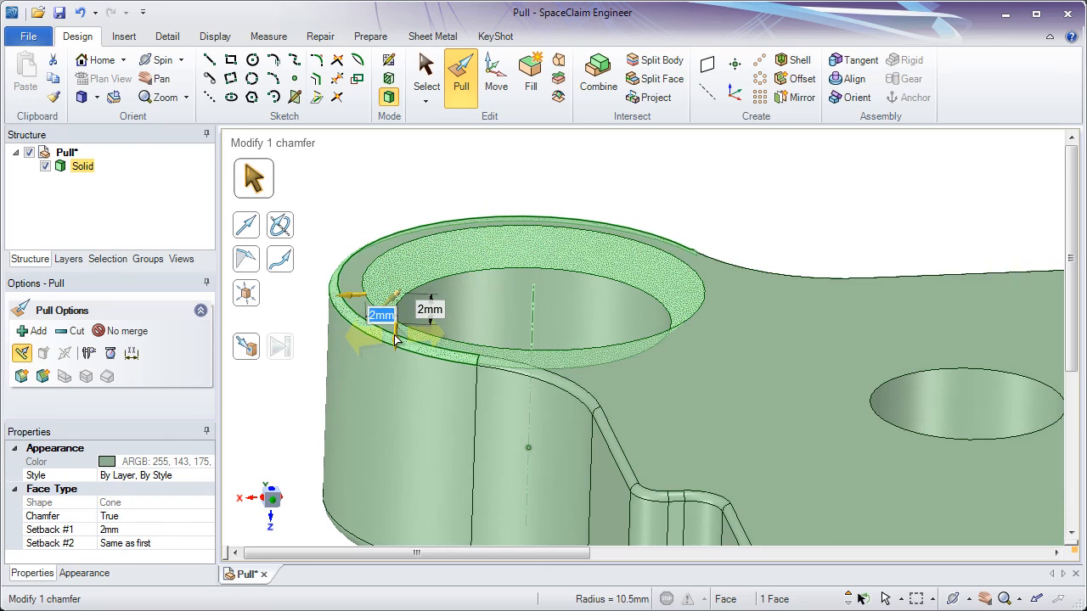
key(Tab)
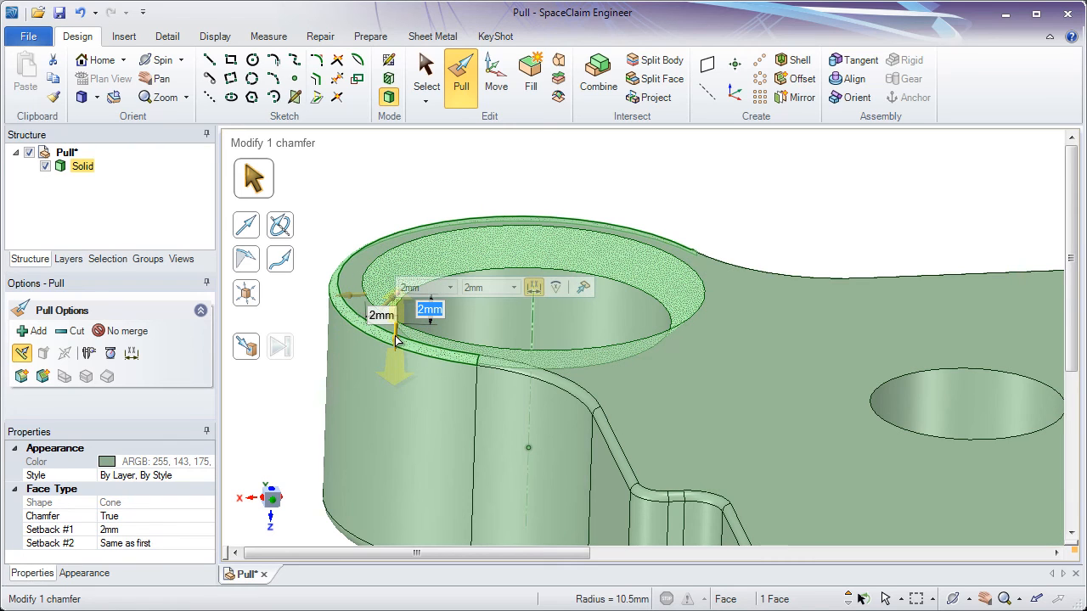
click(555, 290)
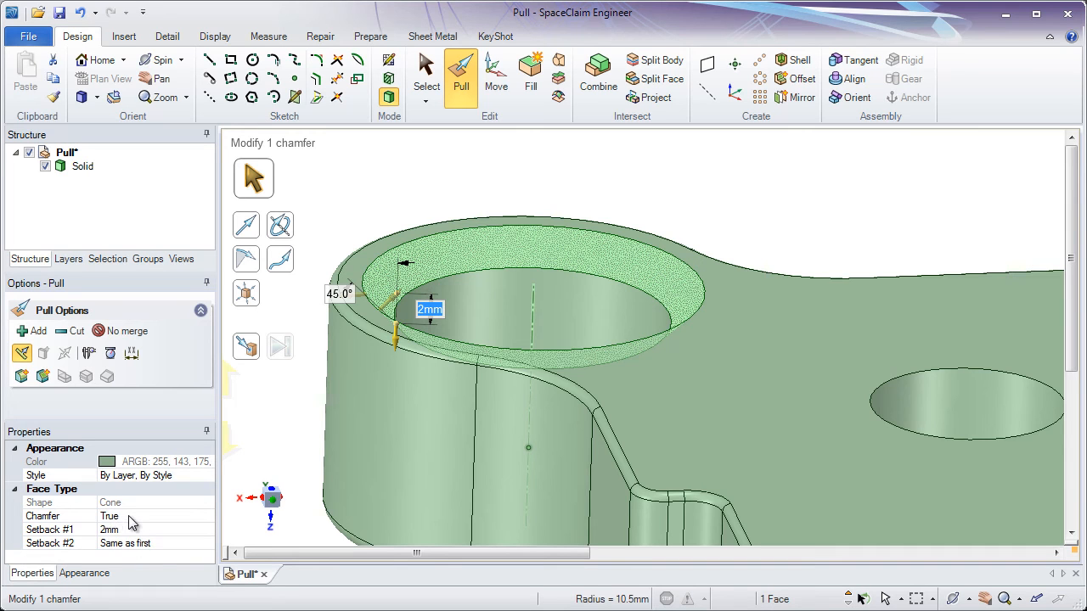
click(678, 210)
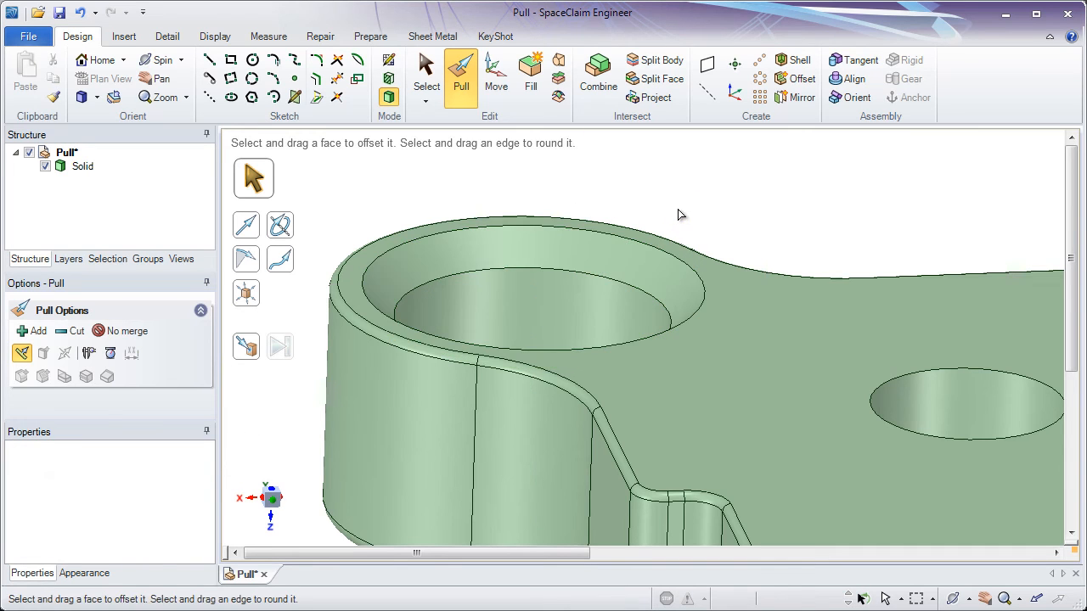
Step: Chamfer the top edges of the two middle holes and the other large hole, using Up To to match the existing chamfer
ctrl+middle_drag(711, 262, 667, 194)
shift+middle_drag(636, 183, 603, 184)
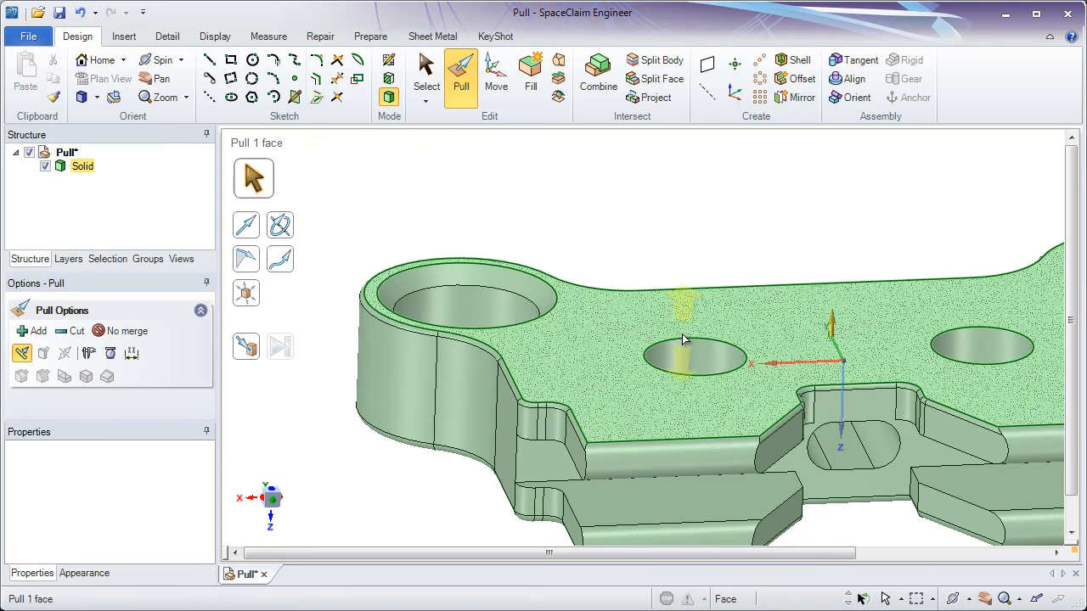
click(687, 341)
scroll(687, 341, down, 1)
shift+middle_drag(687, 341, 543, 300)
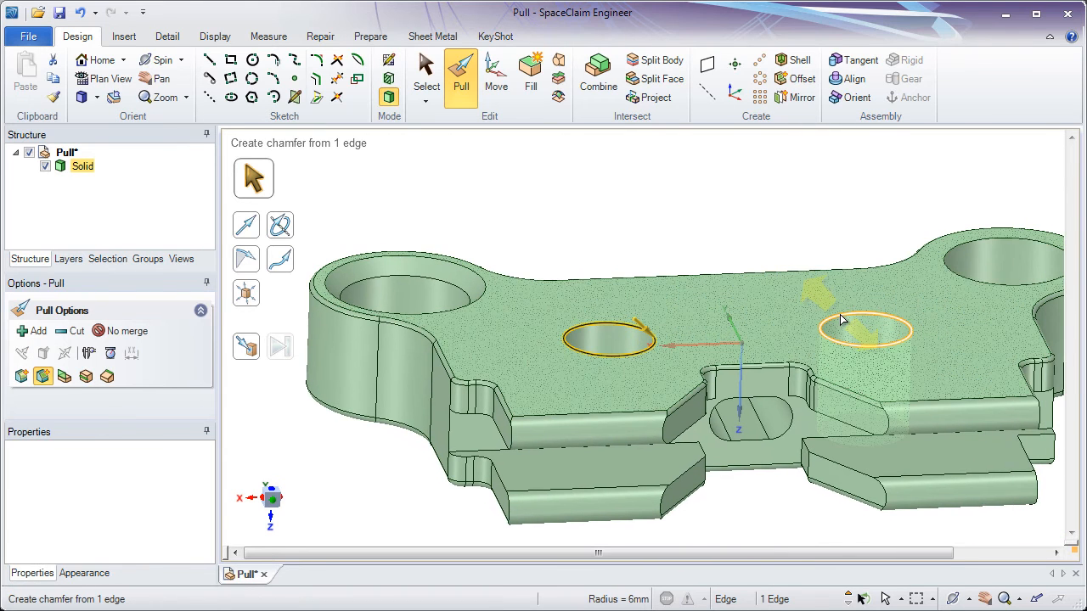
ctrl+click(839, 316)
ctrl+click(975, 245)
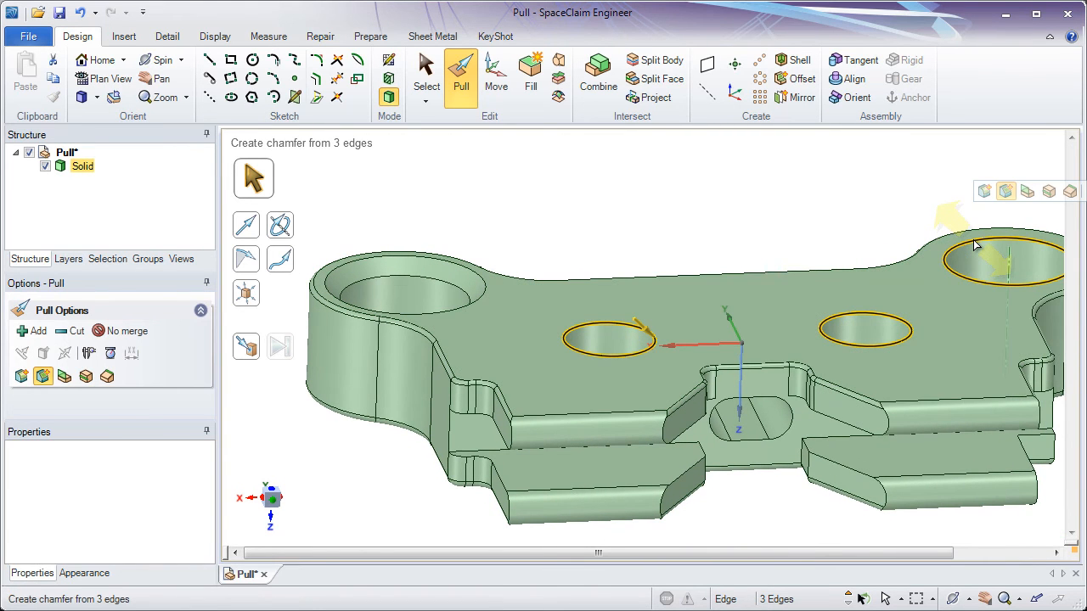
click(251, 348)
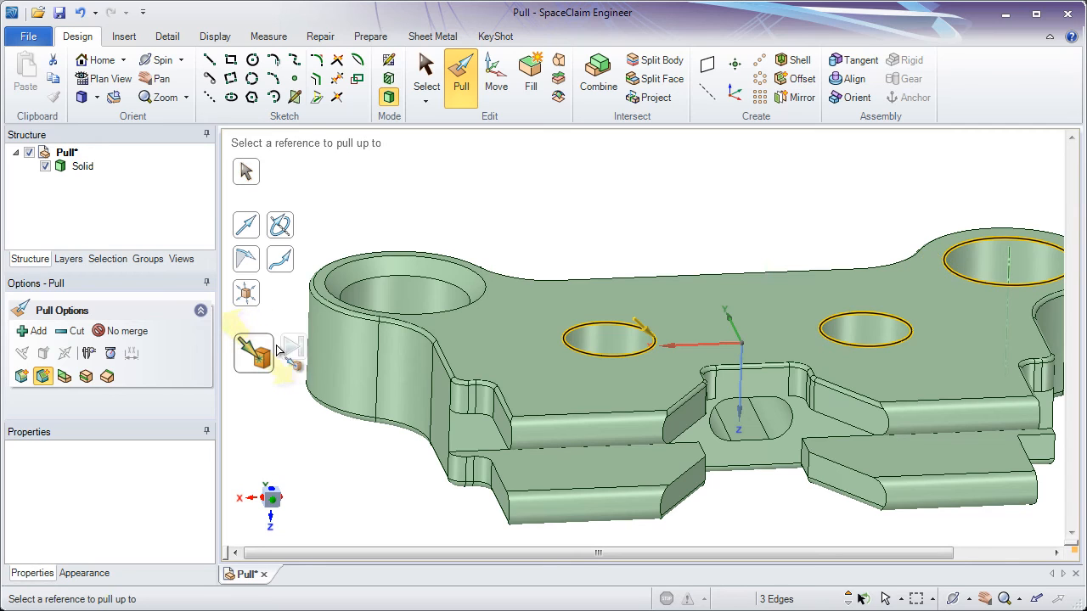
click(398, 274)
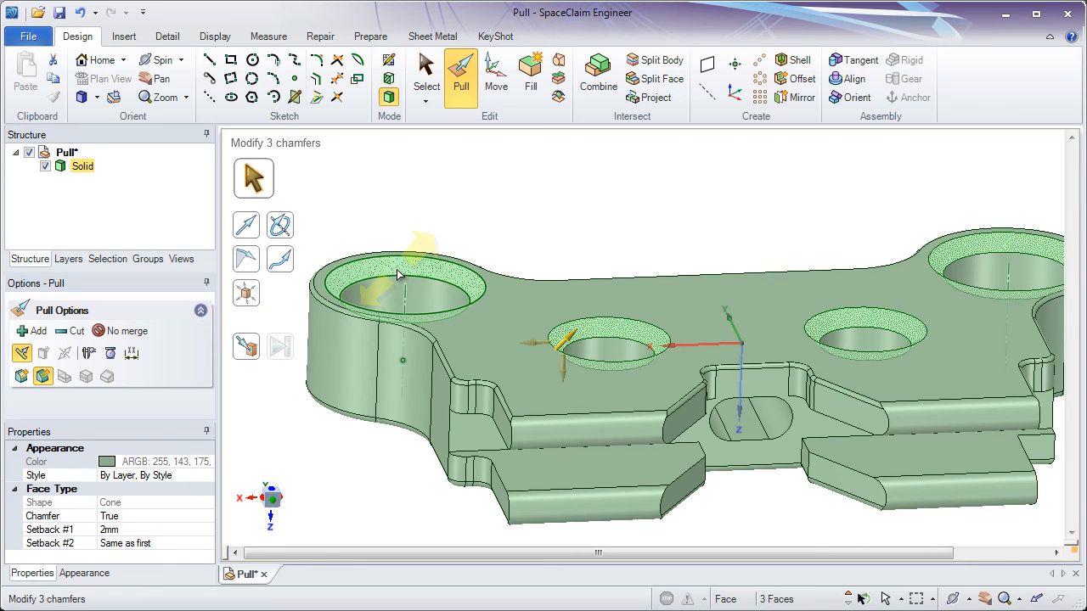
click(410, 450)
Step: Convert the chain of 0.5 mm rounds along the plate's outer top edge to chamfers and restore the home view
shift+middle_drag(471, 381, 474, 474)
click(526, 424)
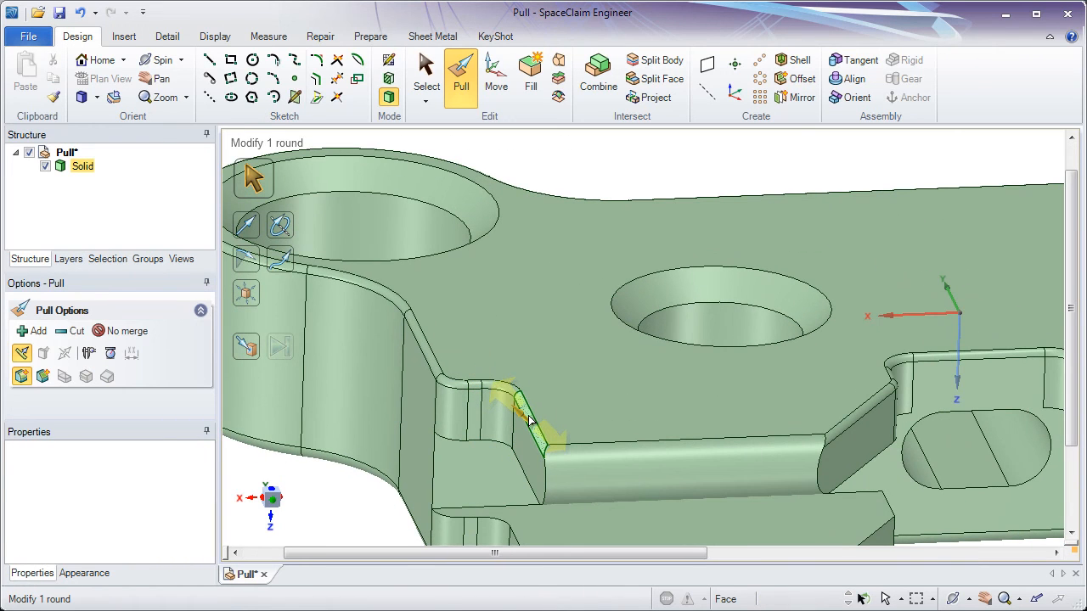
double_click(528, 420)
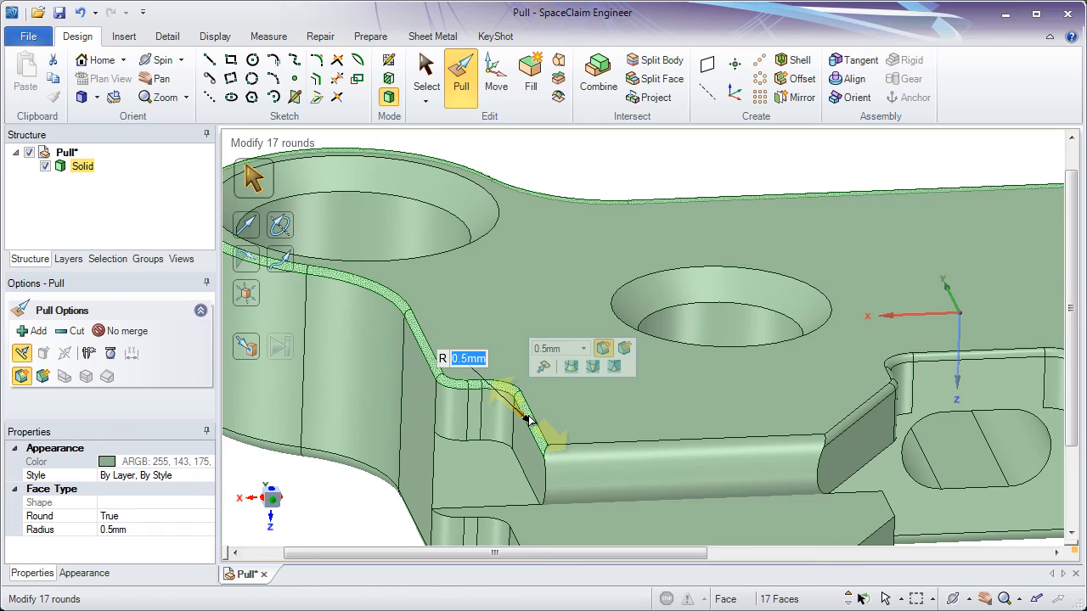
click(624, 350)
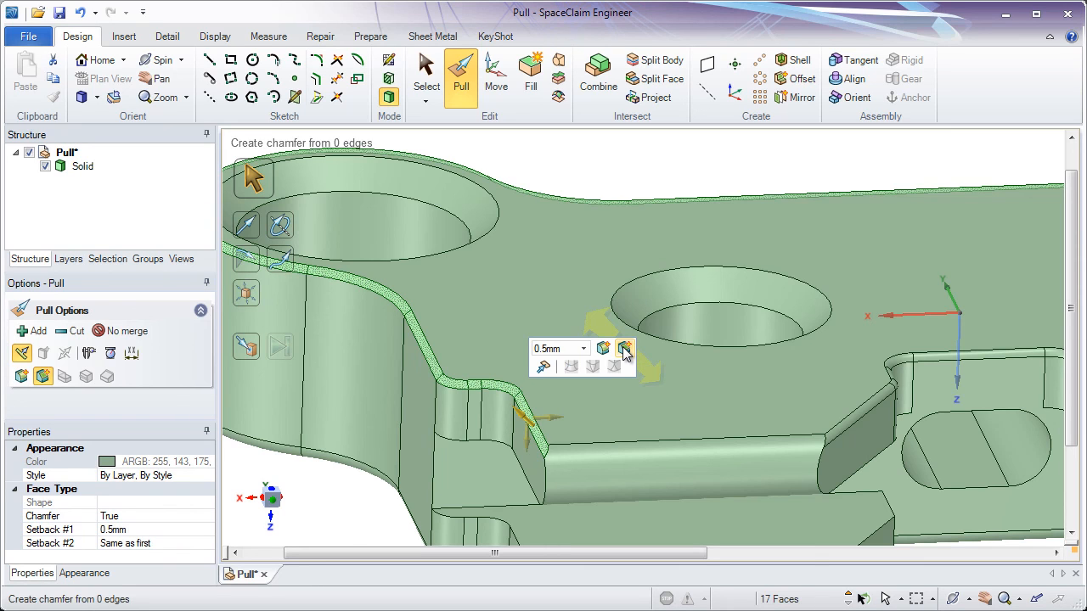
click(595, 181)
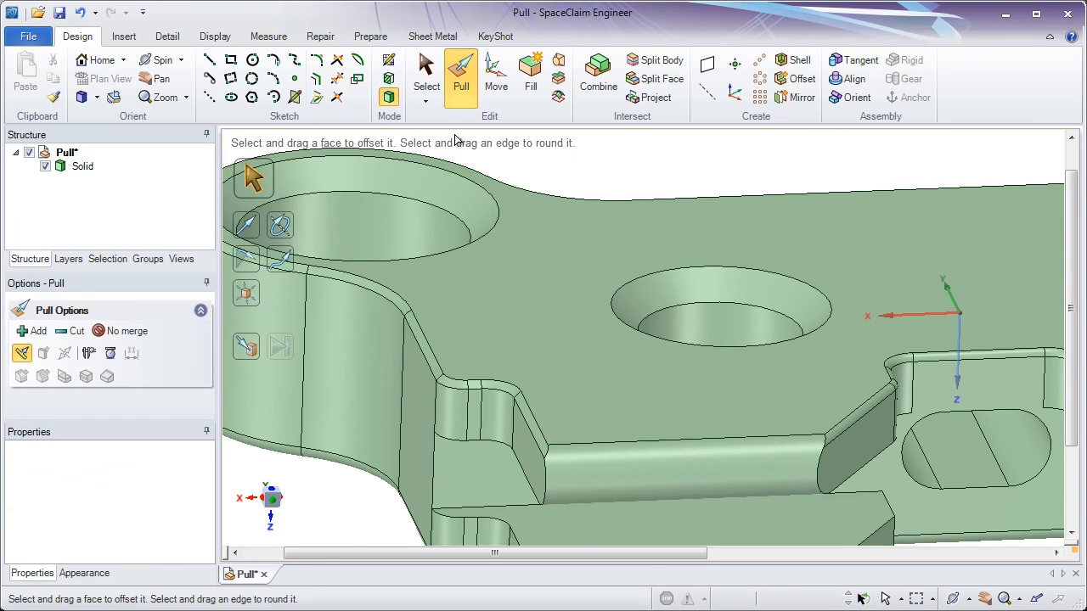
click(97, 59)
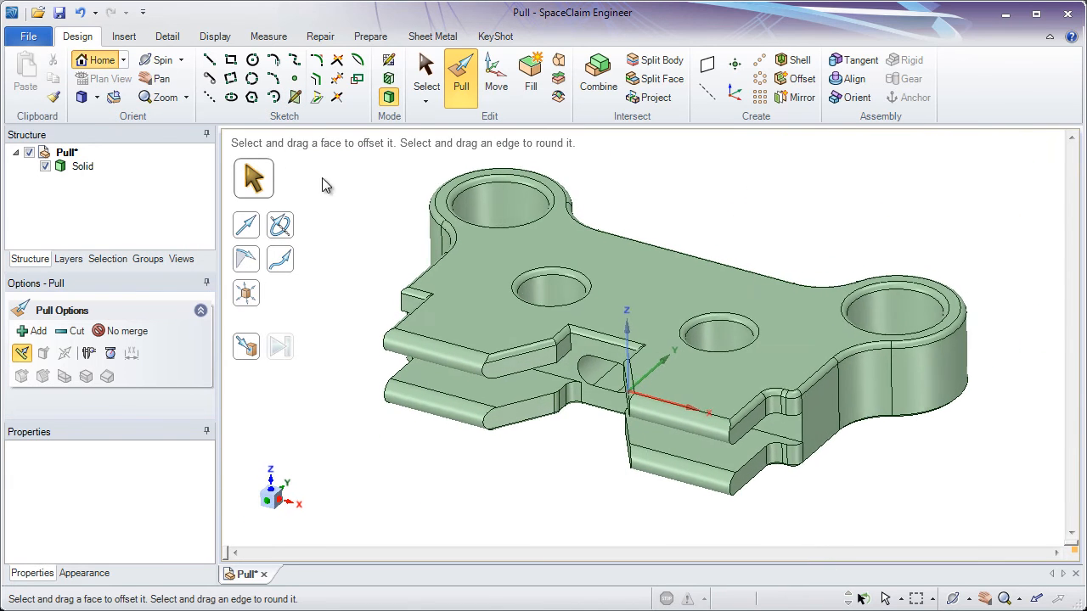